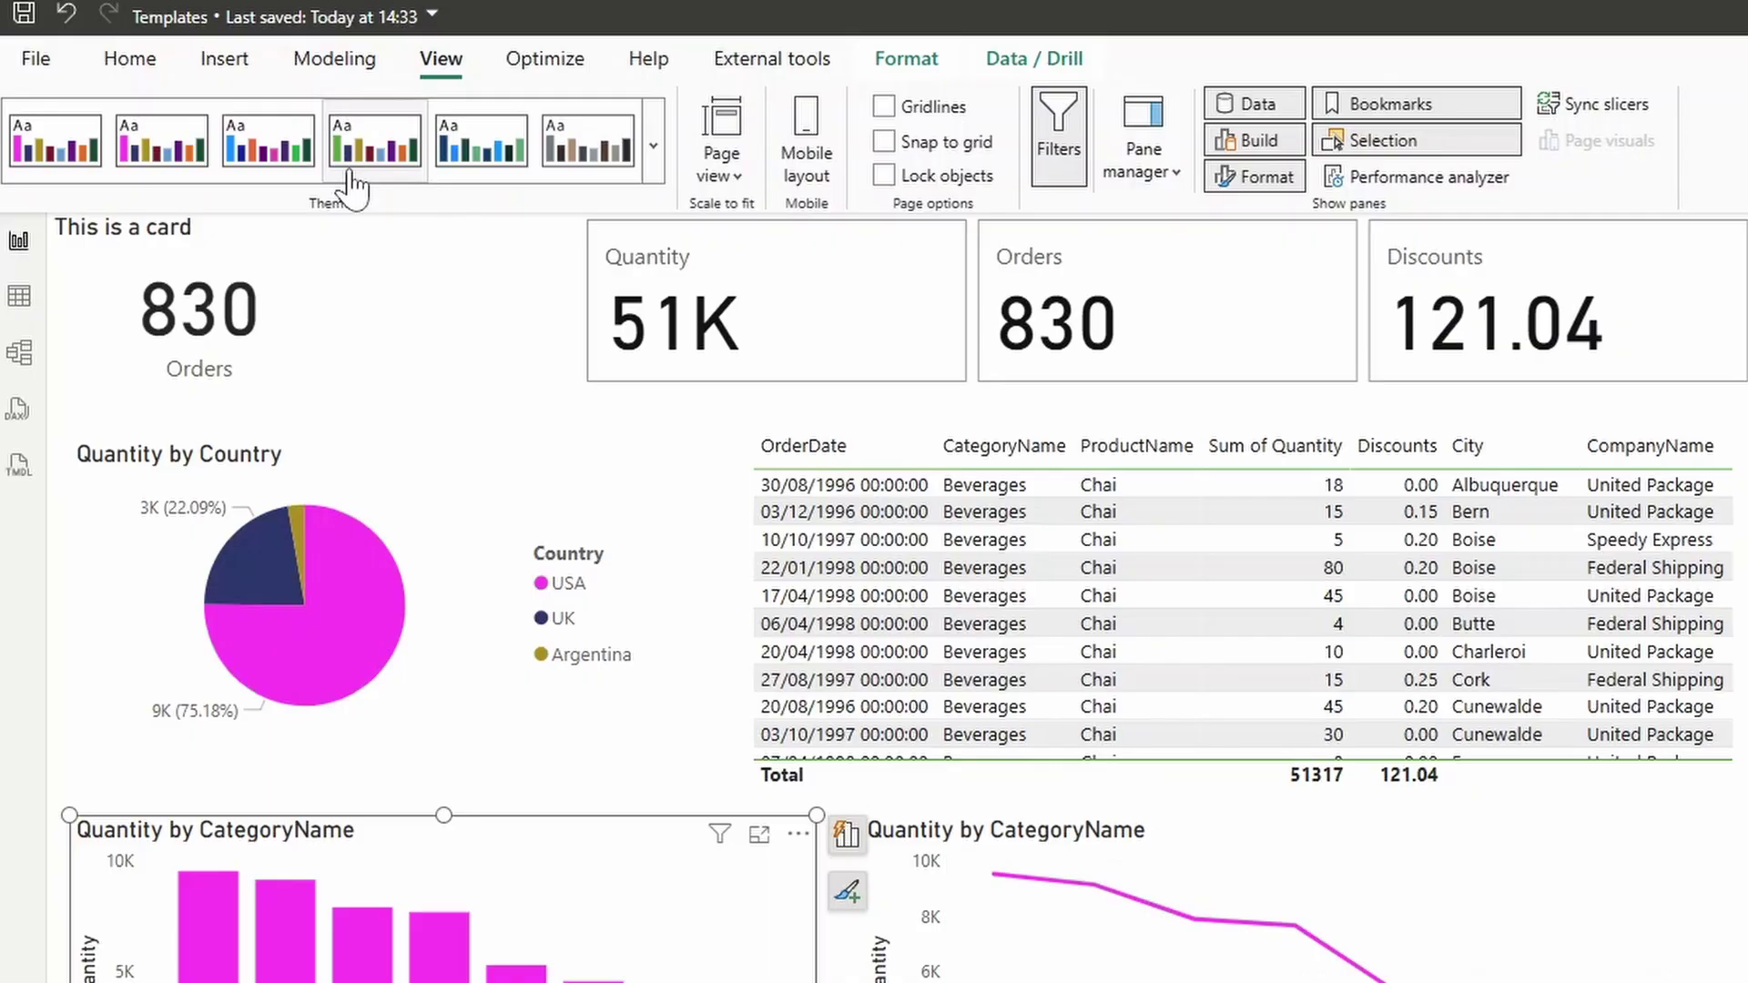
- Preview a blue theme and its colour and text settings, then select the name and dataColors in Theme.json
{"action": "left_click", "coordinate": [466, 169]}
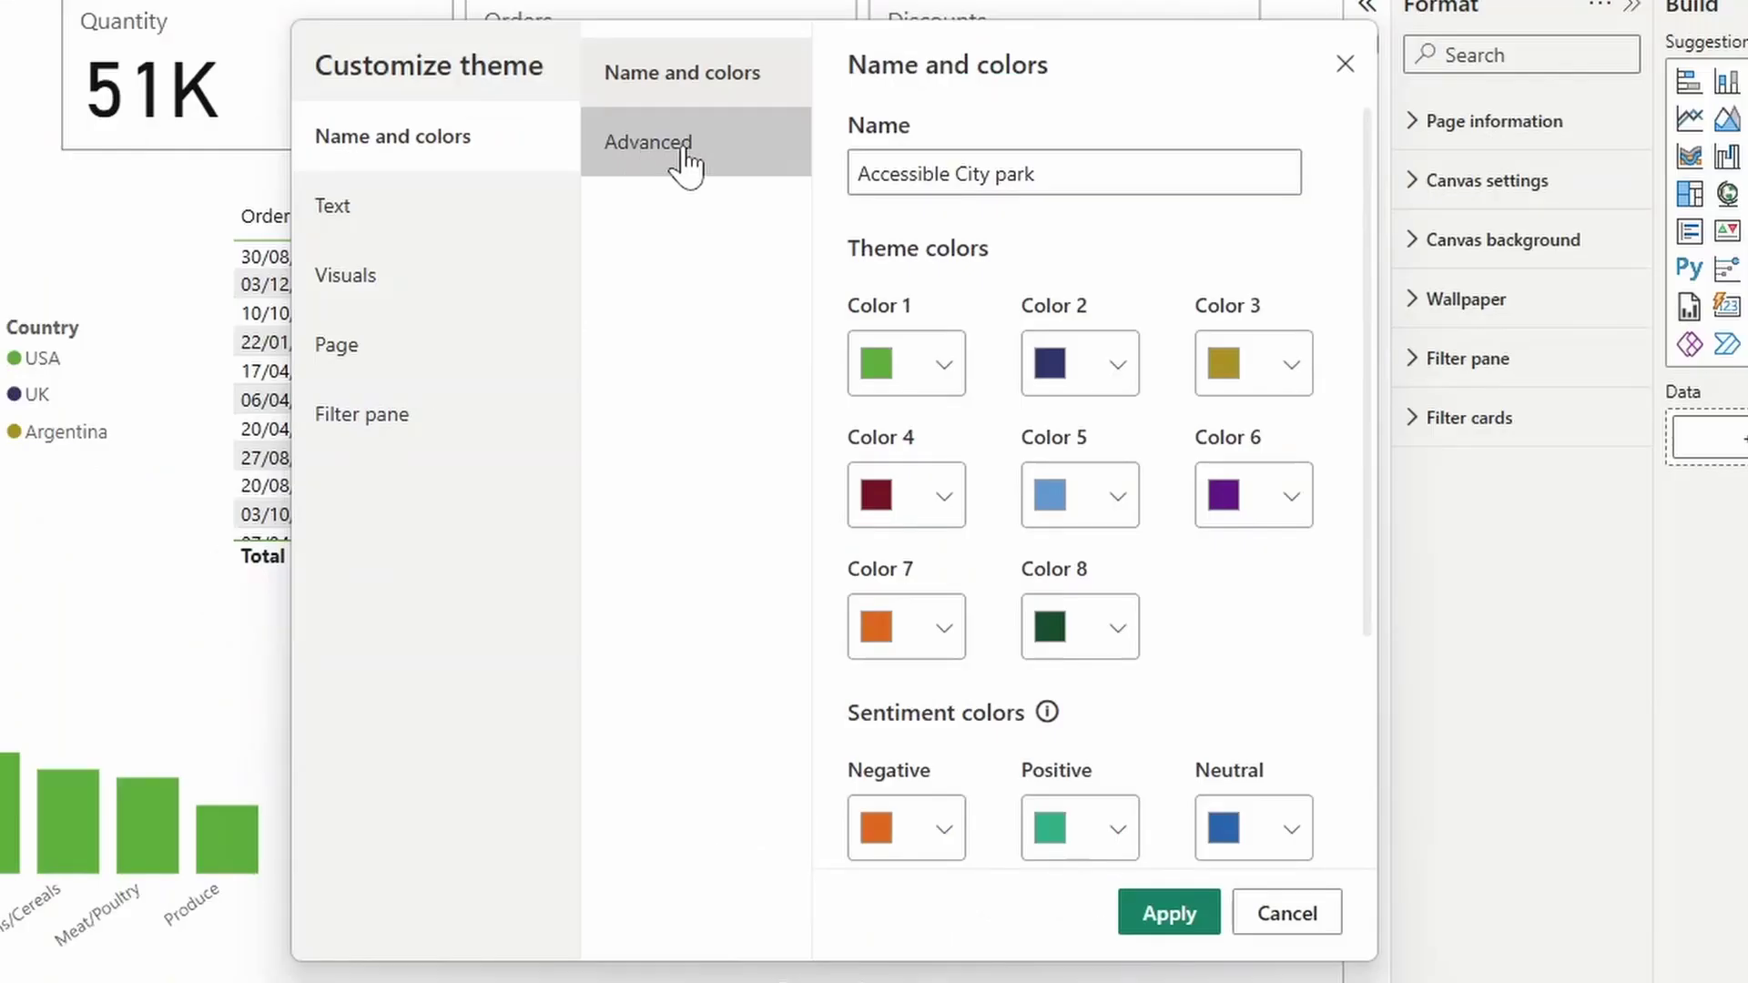
{"action": "left_click", "coordinate": [684, 155]}
{"action": "left_click", "coordinate": [437, 228]}
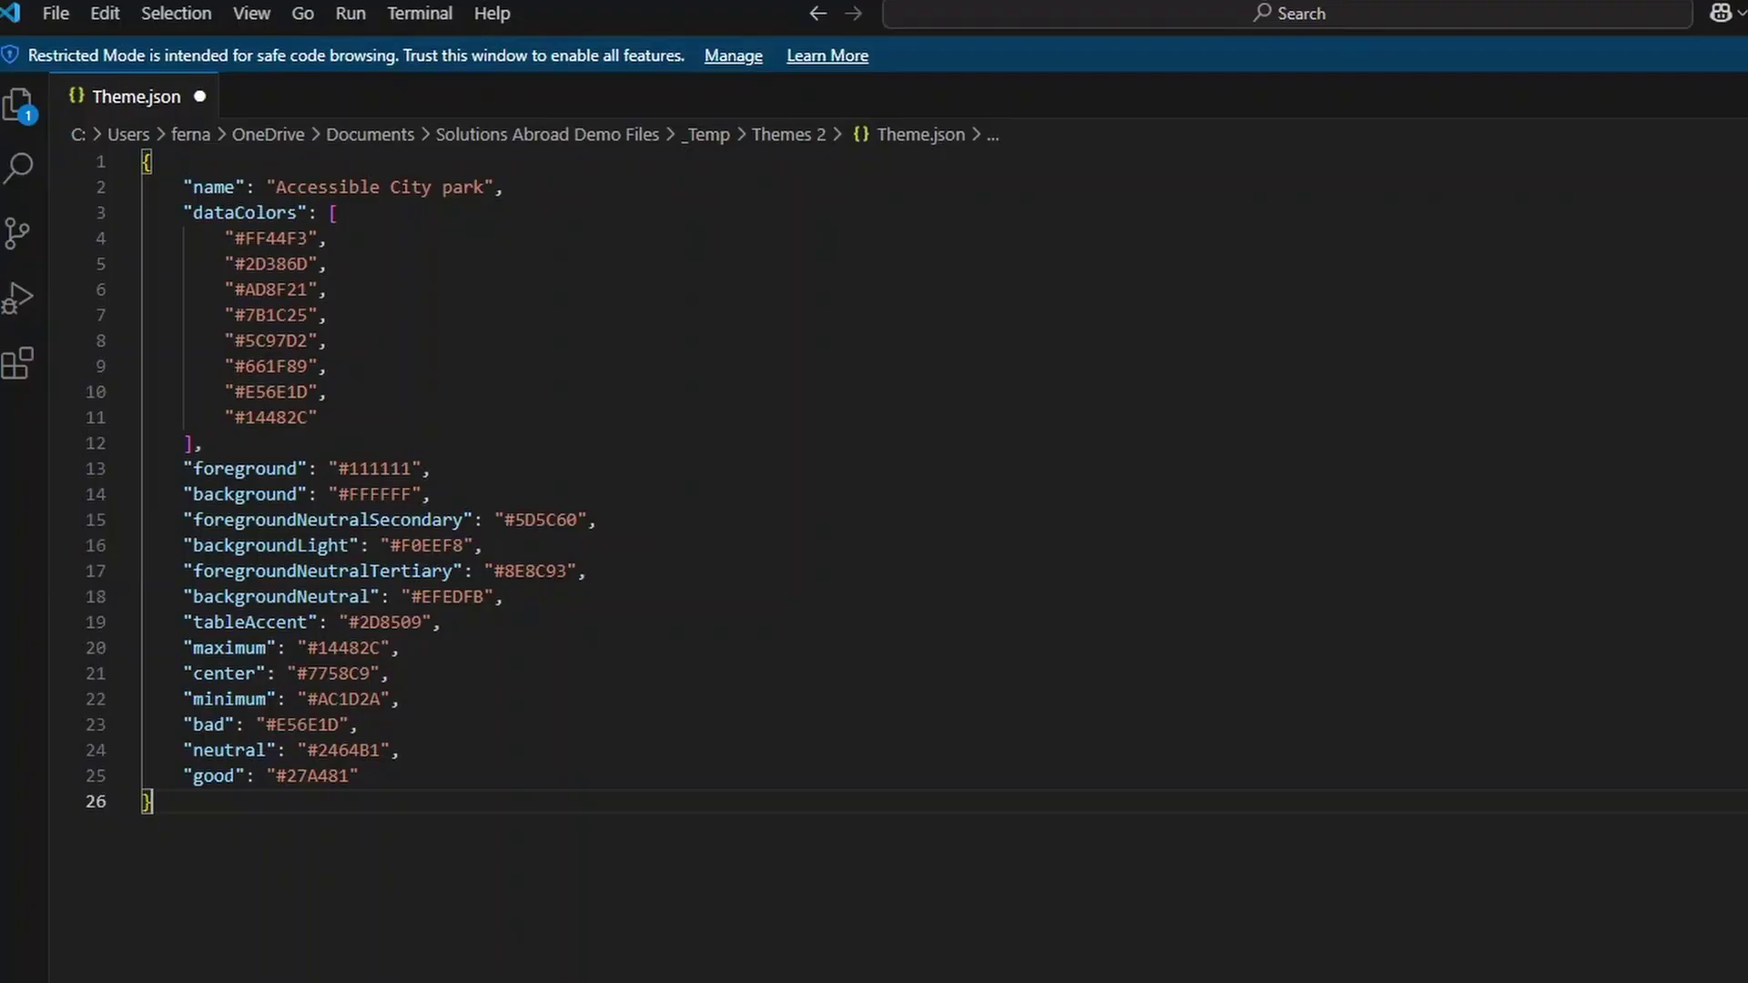
{"action": "left_click_drag", "start_coordinate": [503, 187], "coordinate": [191, 187]}
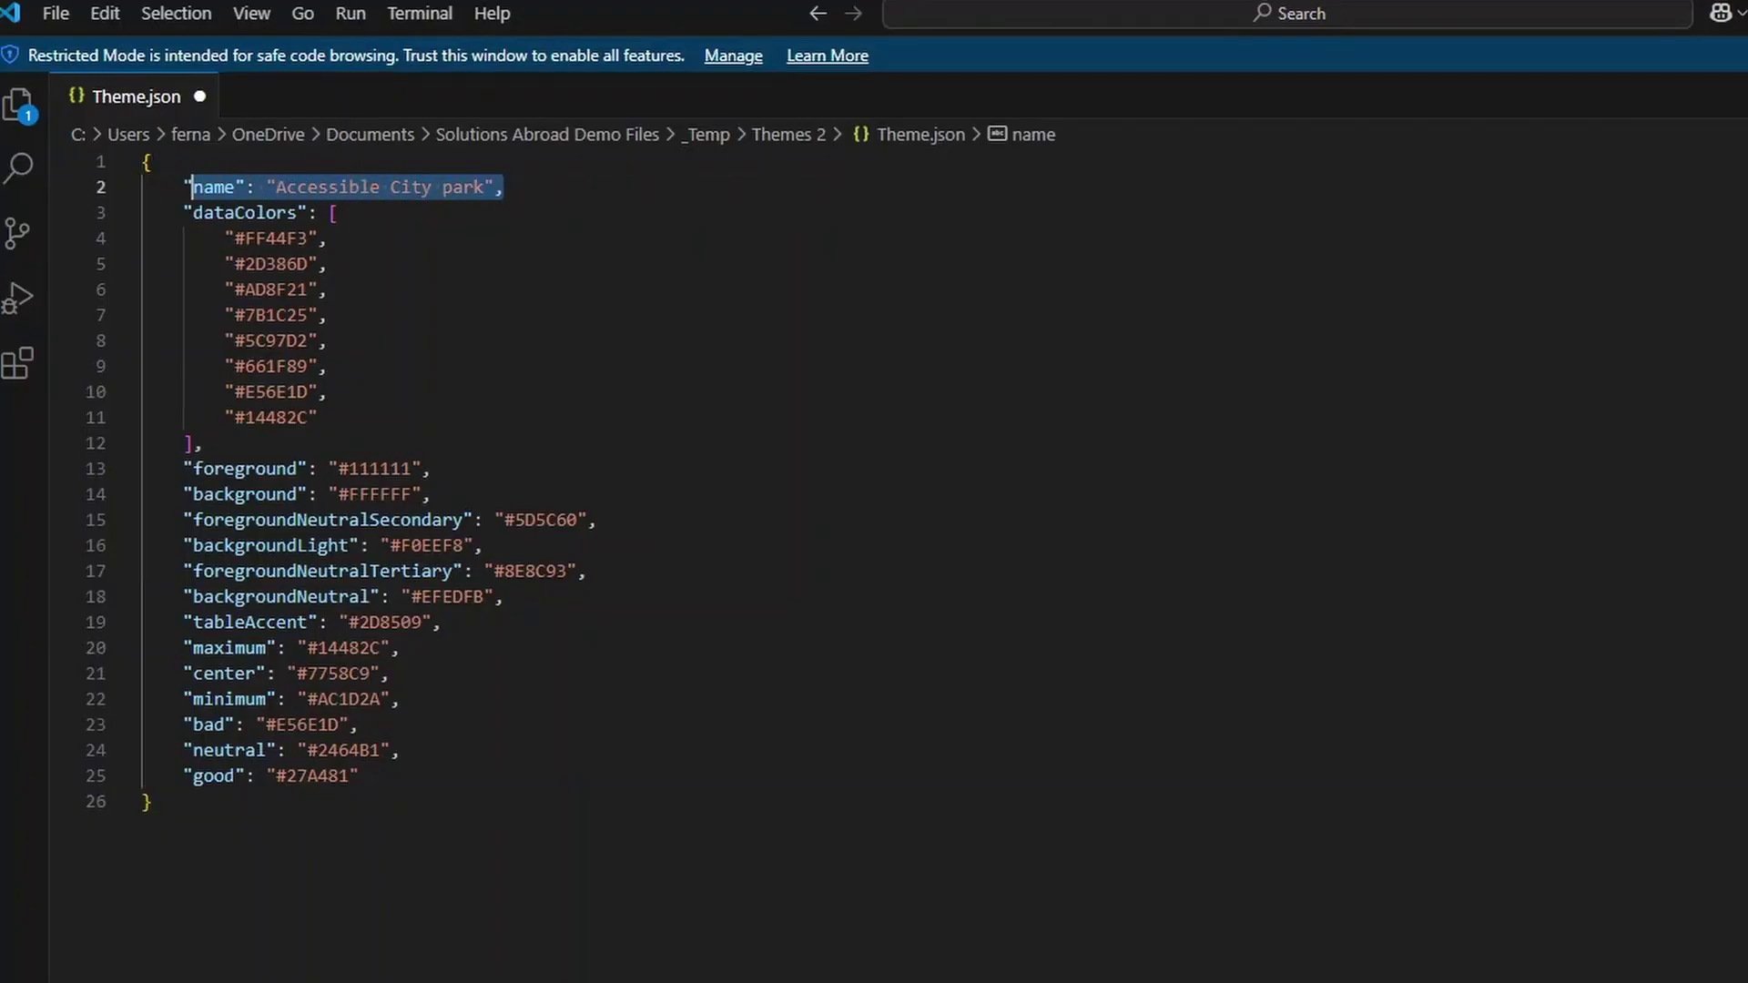
{"action": "left_click_drag", "start_coordinate": [95, 444], "coordinate": [96, 212]}
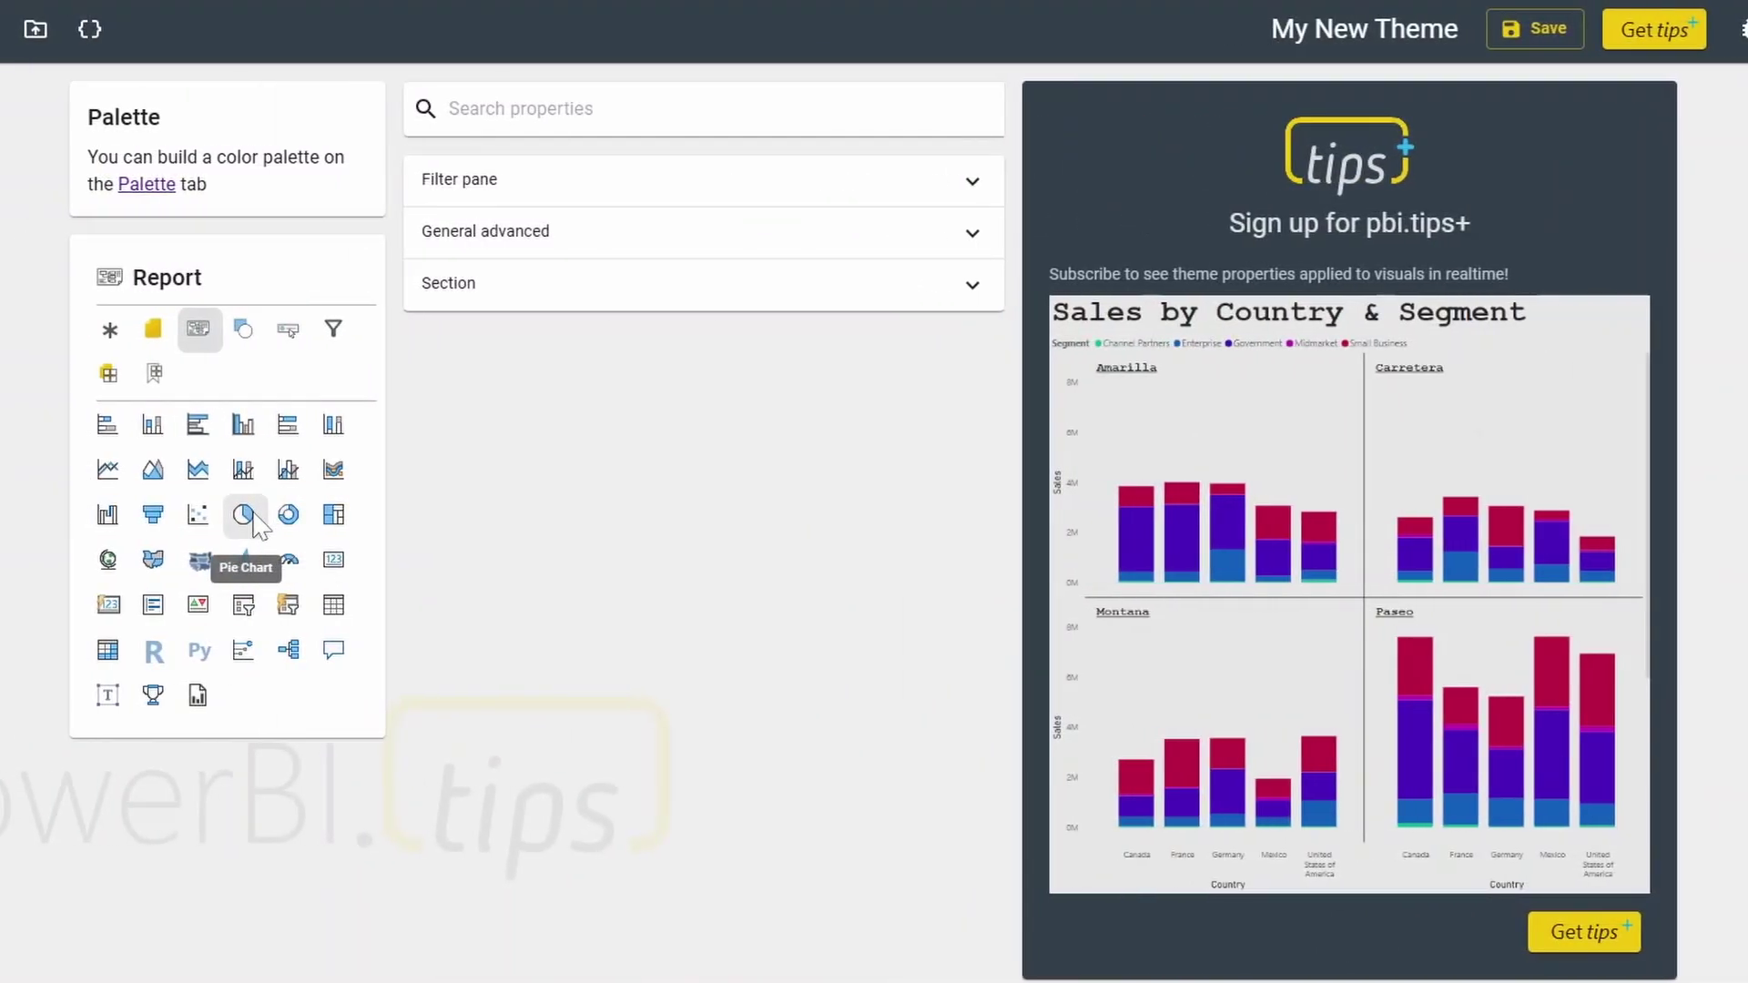
- Show the Pie Chart theme properties in the pbi.tips generator and scroll back up the list
{"action": "left_click", "coordinate": [238, 514]}
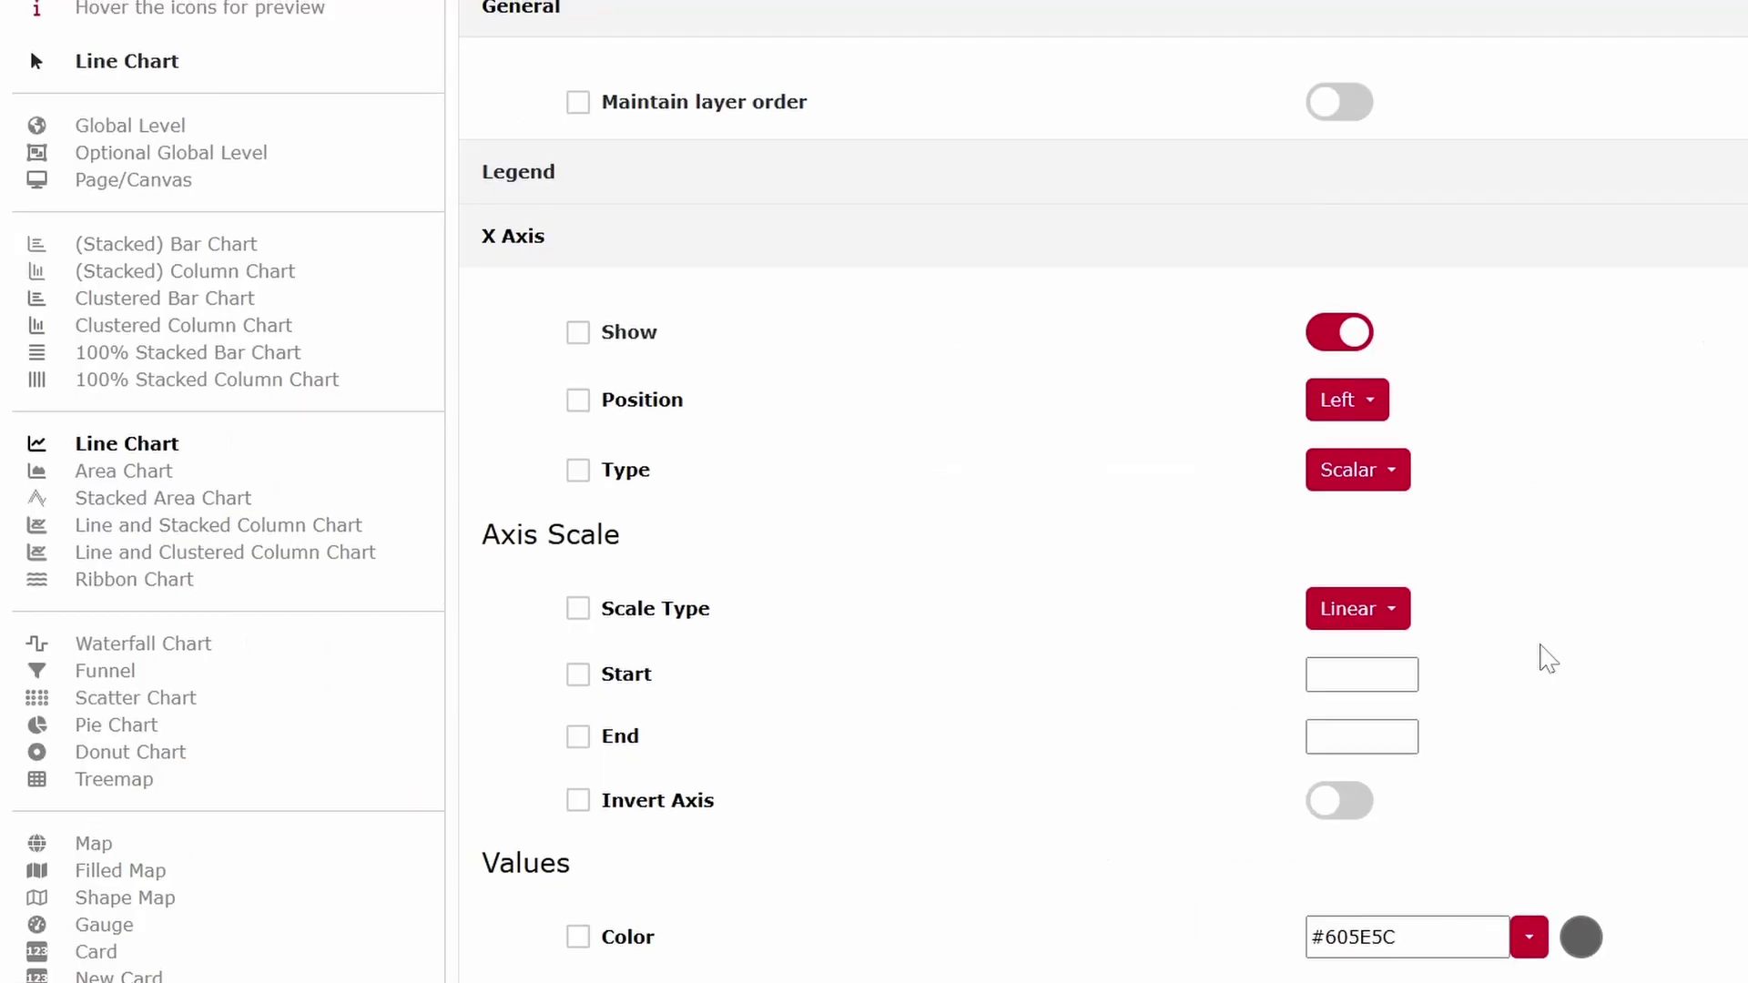
{"action": "scroll", "coordinate": [1432, 655], "scroll_direction": "up", "scroll_amount": 3}
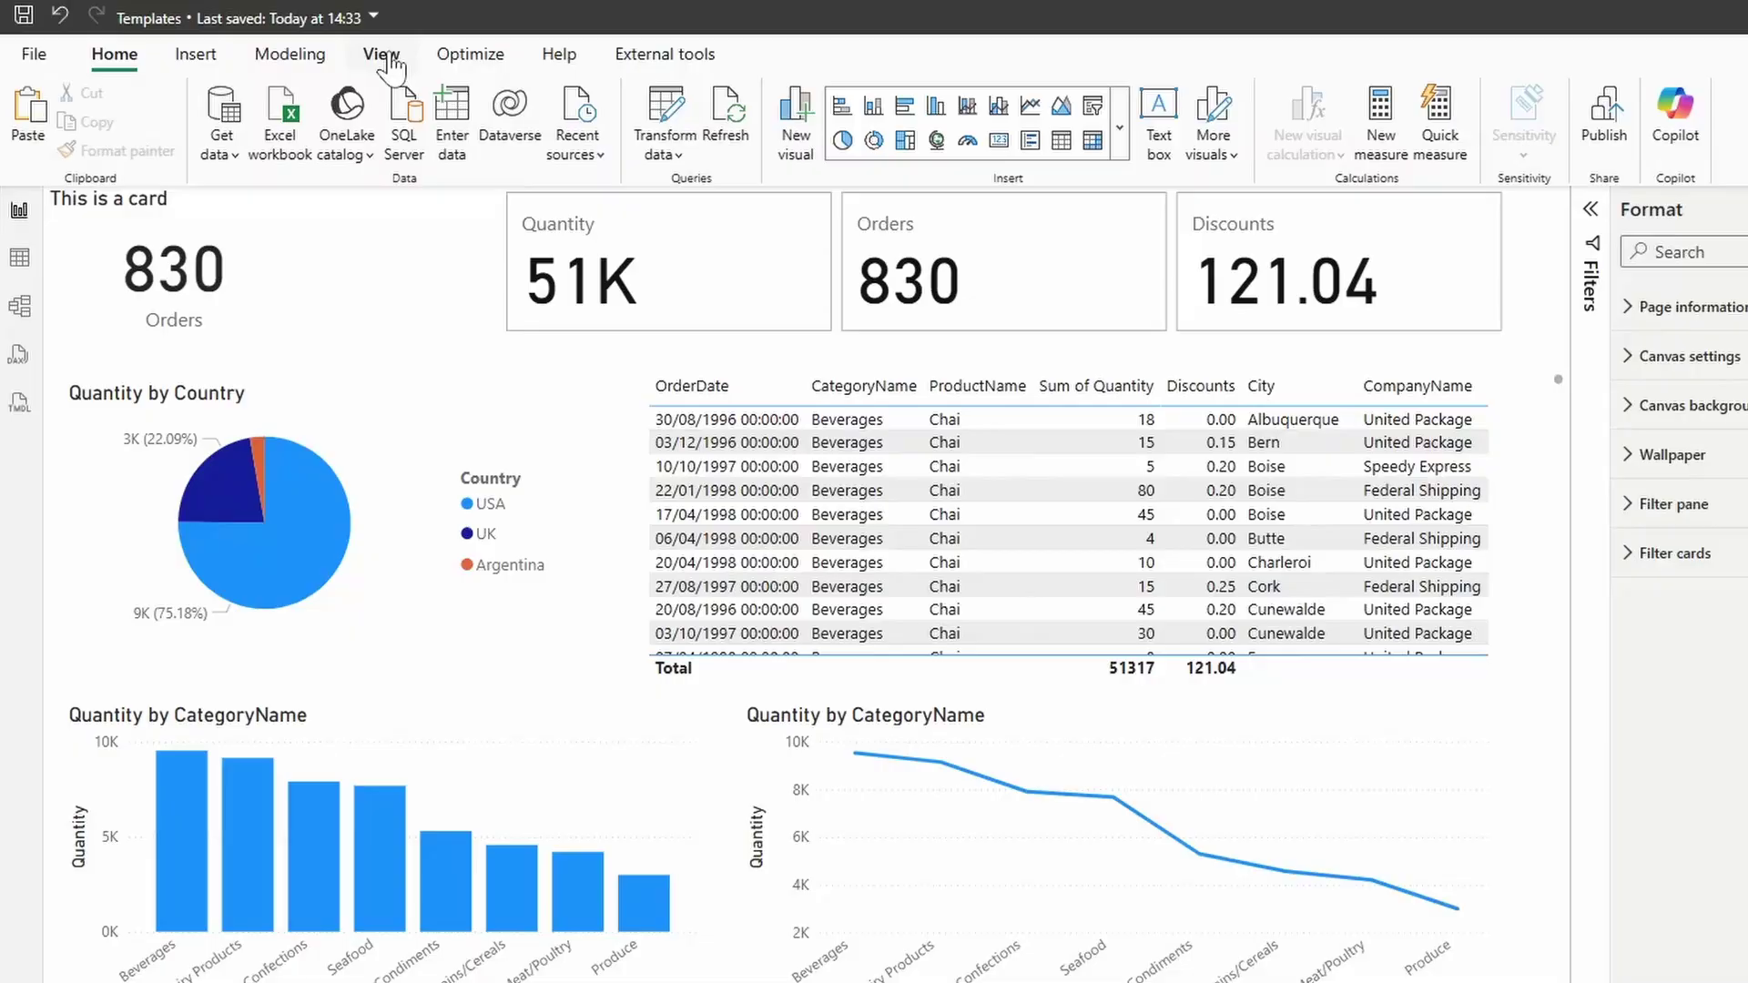
- Apply the green Accessible City park theme from the View tab's Themes gallery, then reopen the gallery
{"action": "left_click", "coordinate": [313, 51]}
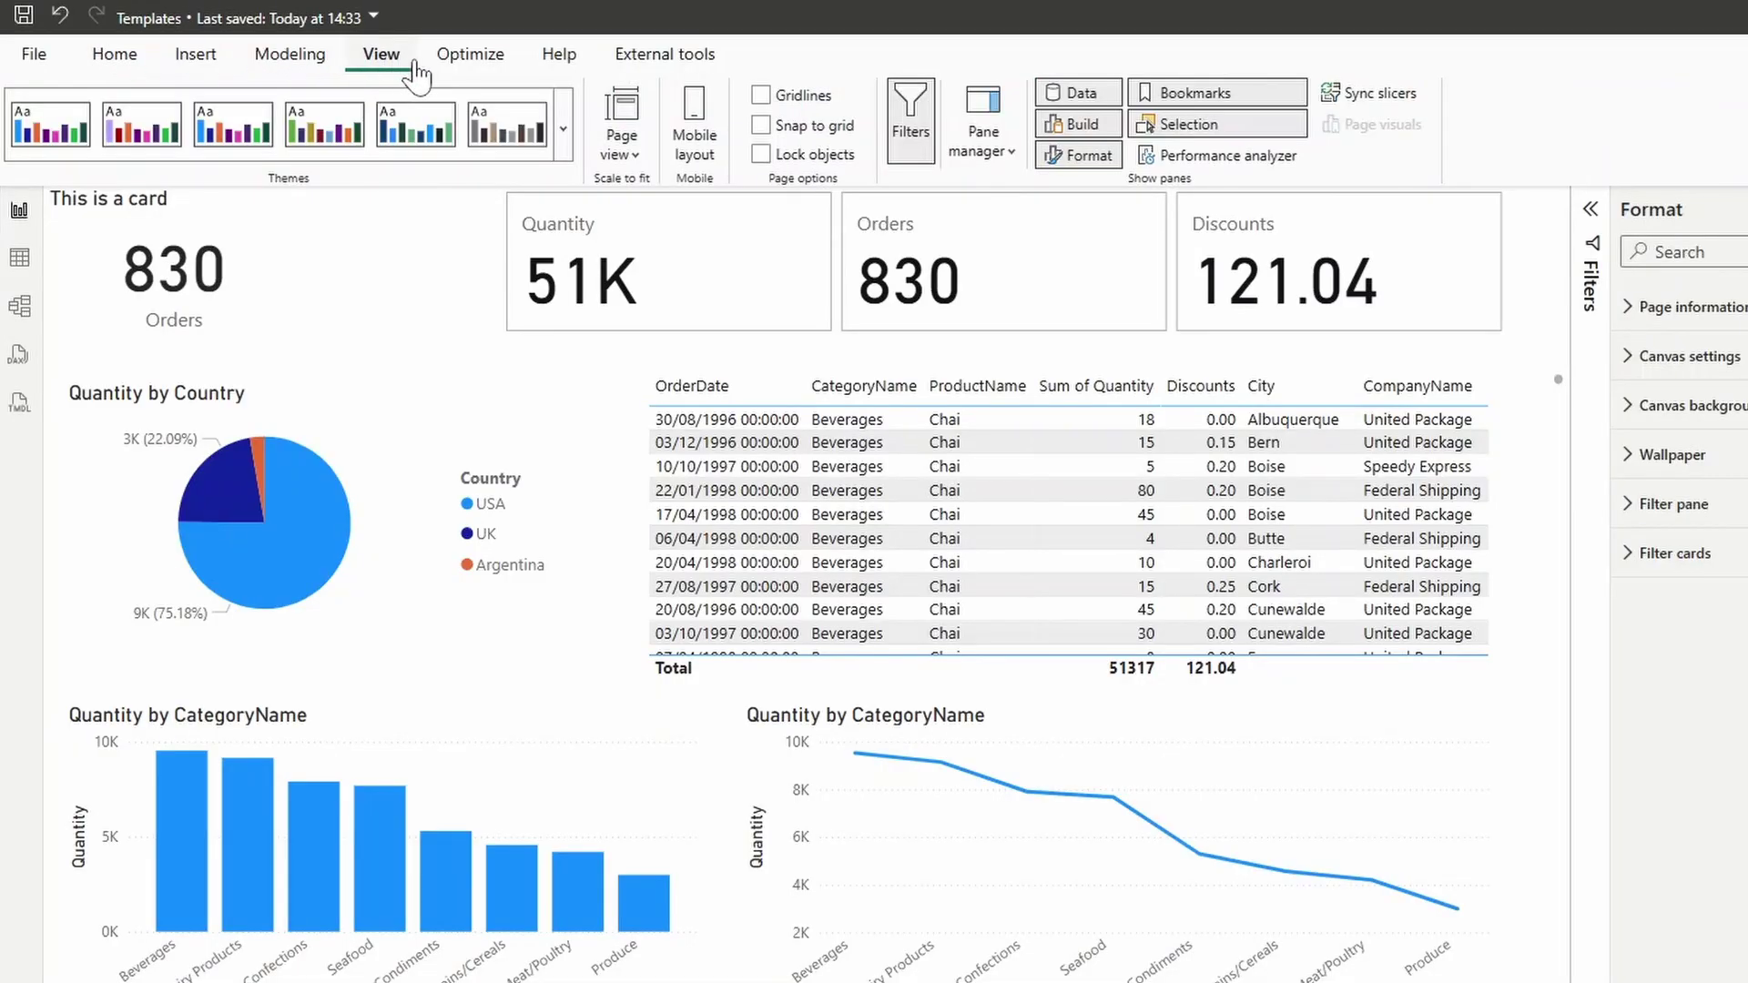
{"action": "left_click", "coordinate": [565, 128]}
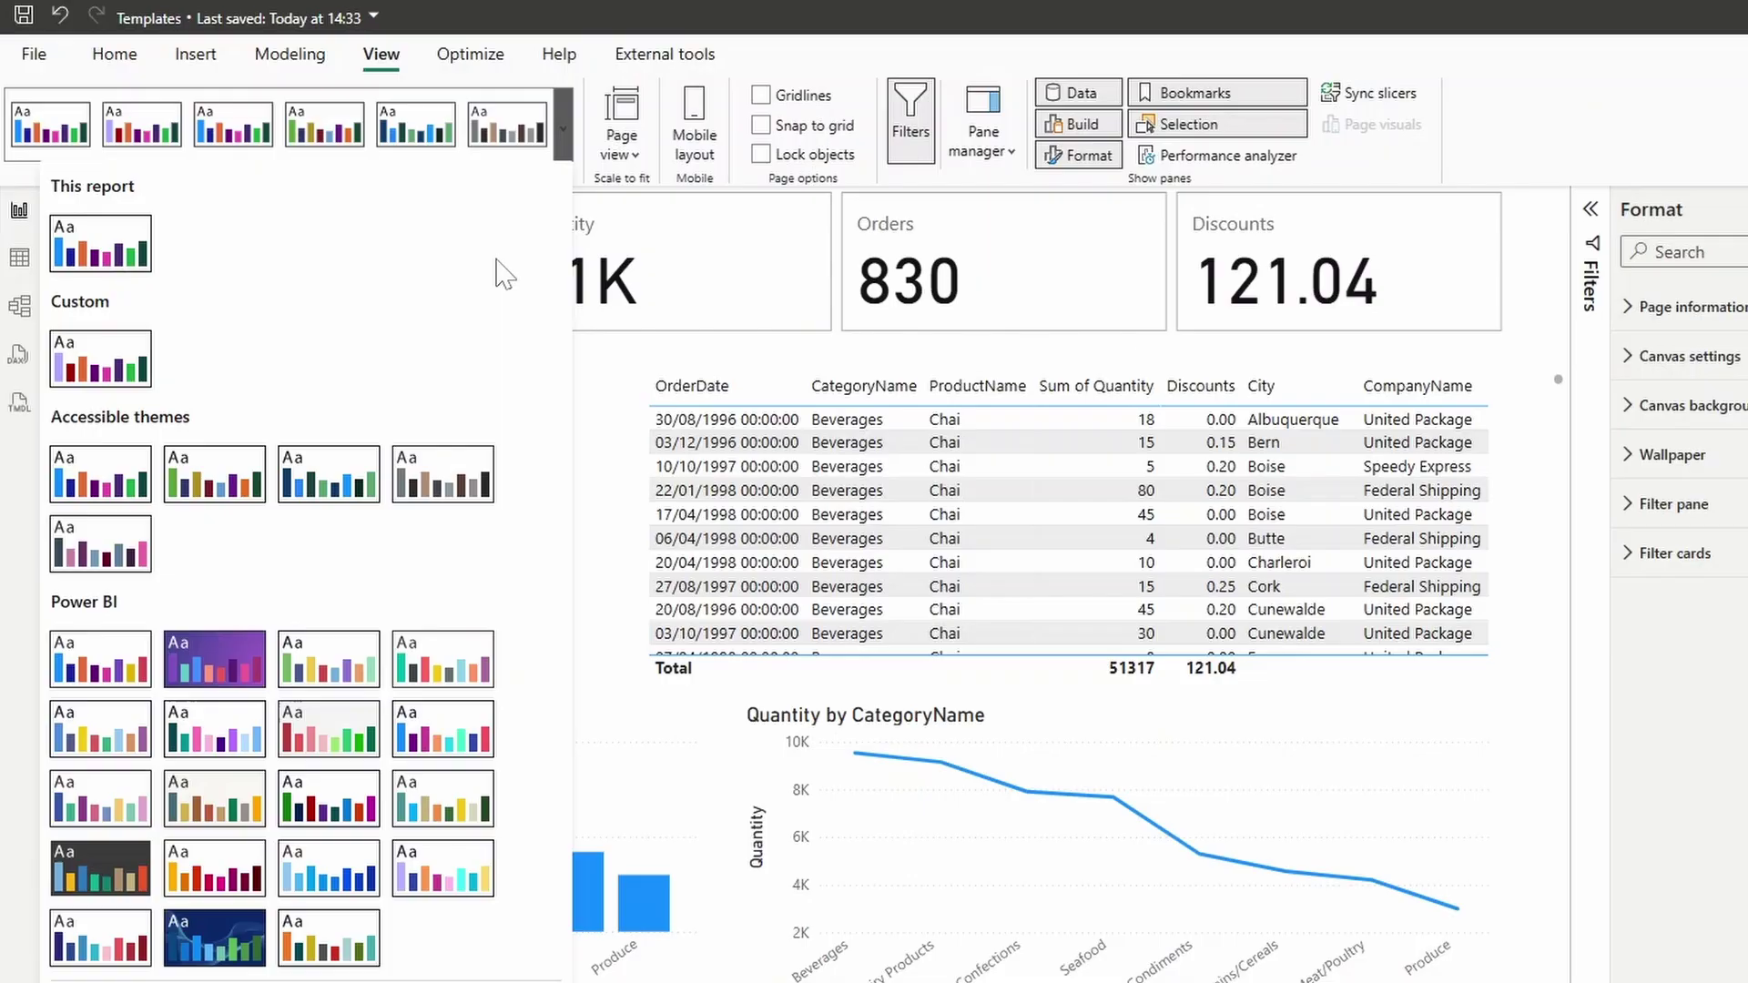
{"action": "left_click", "coordinate": [197, 475]}
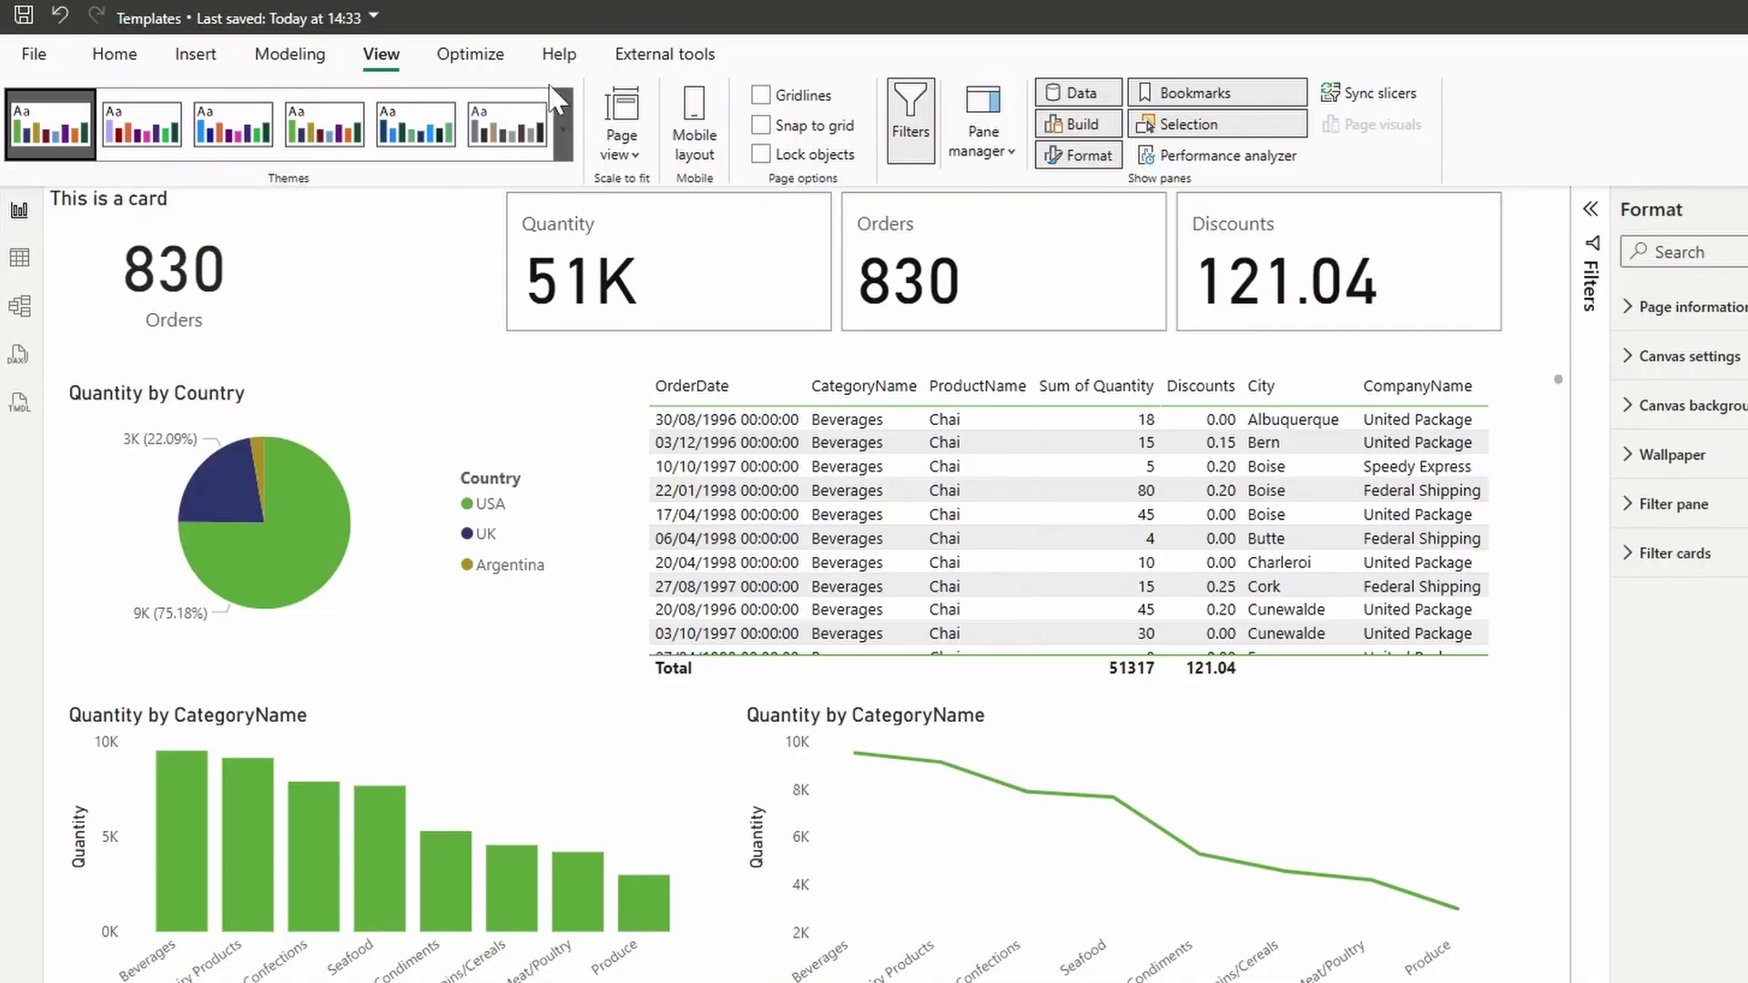
{"action": "left_click", "coordinate": [533, 60]}
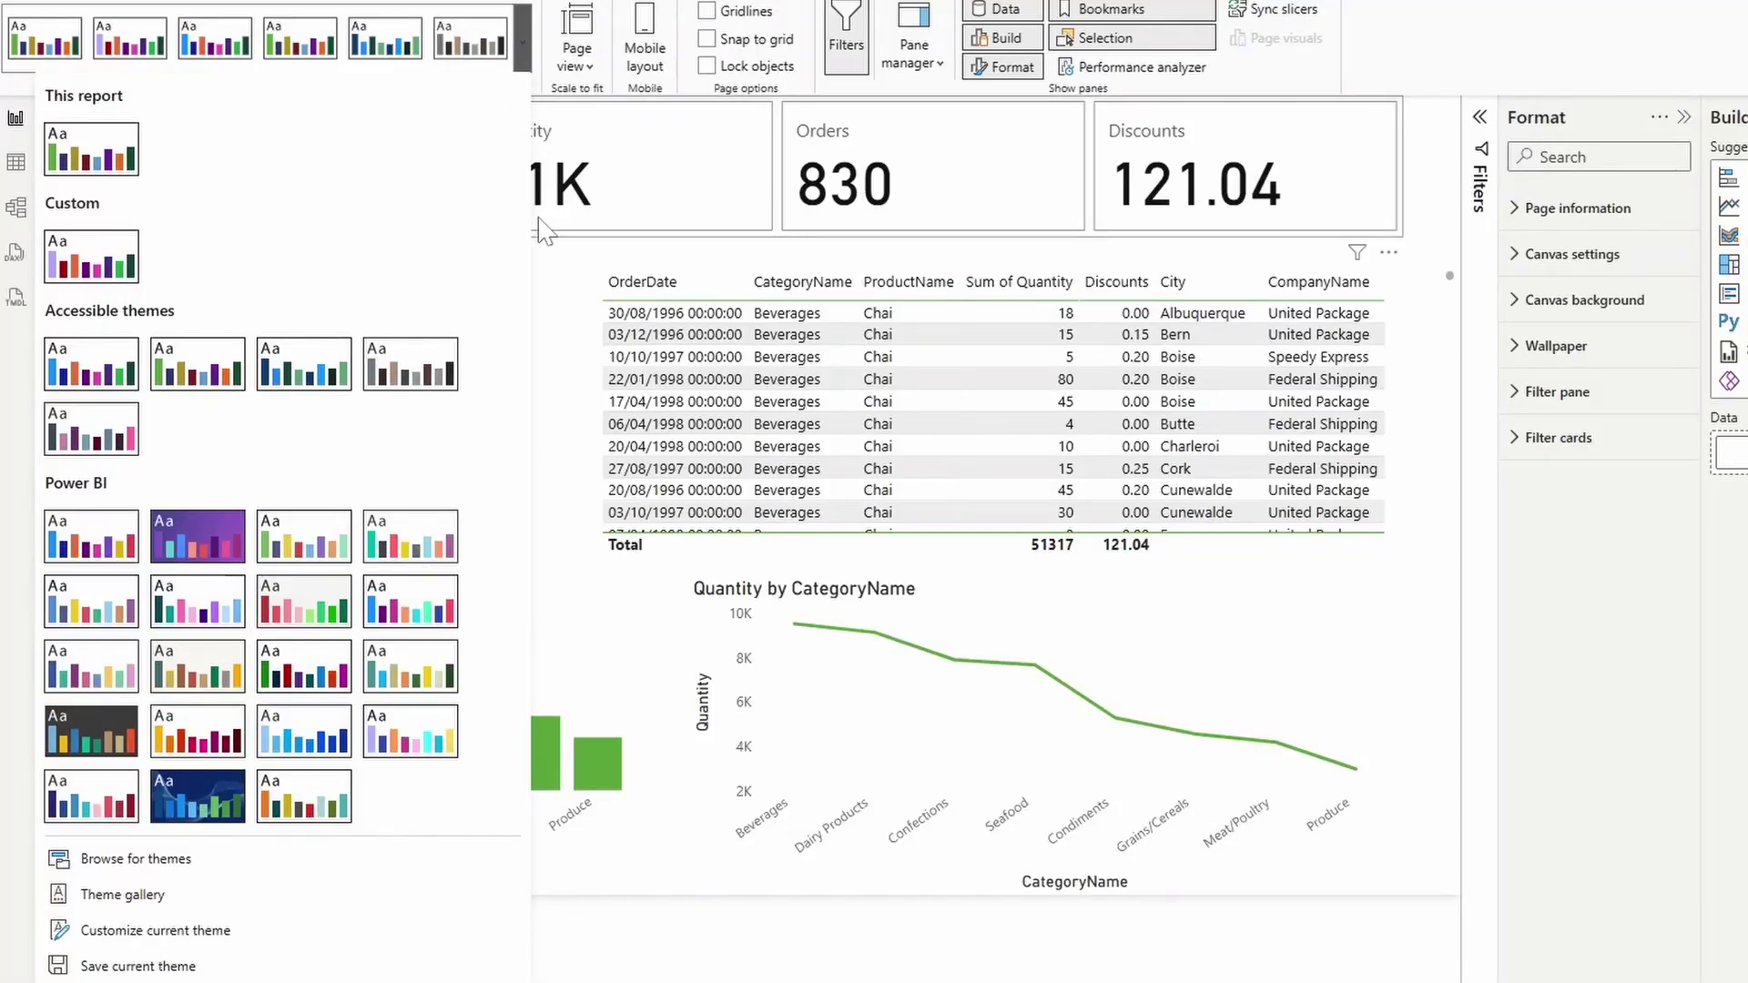
- Open Customize current theme and view its Advanced colour and general Text settings
{"action": "left_click", "coordinate": [214, 932]}
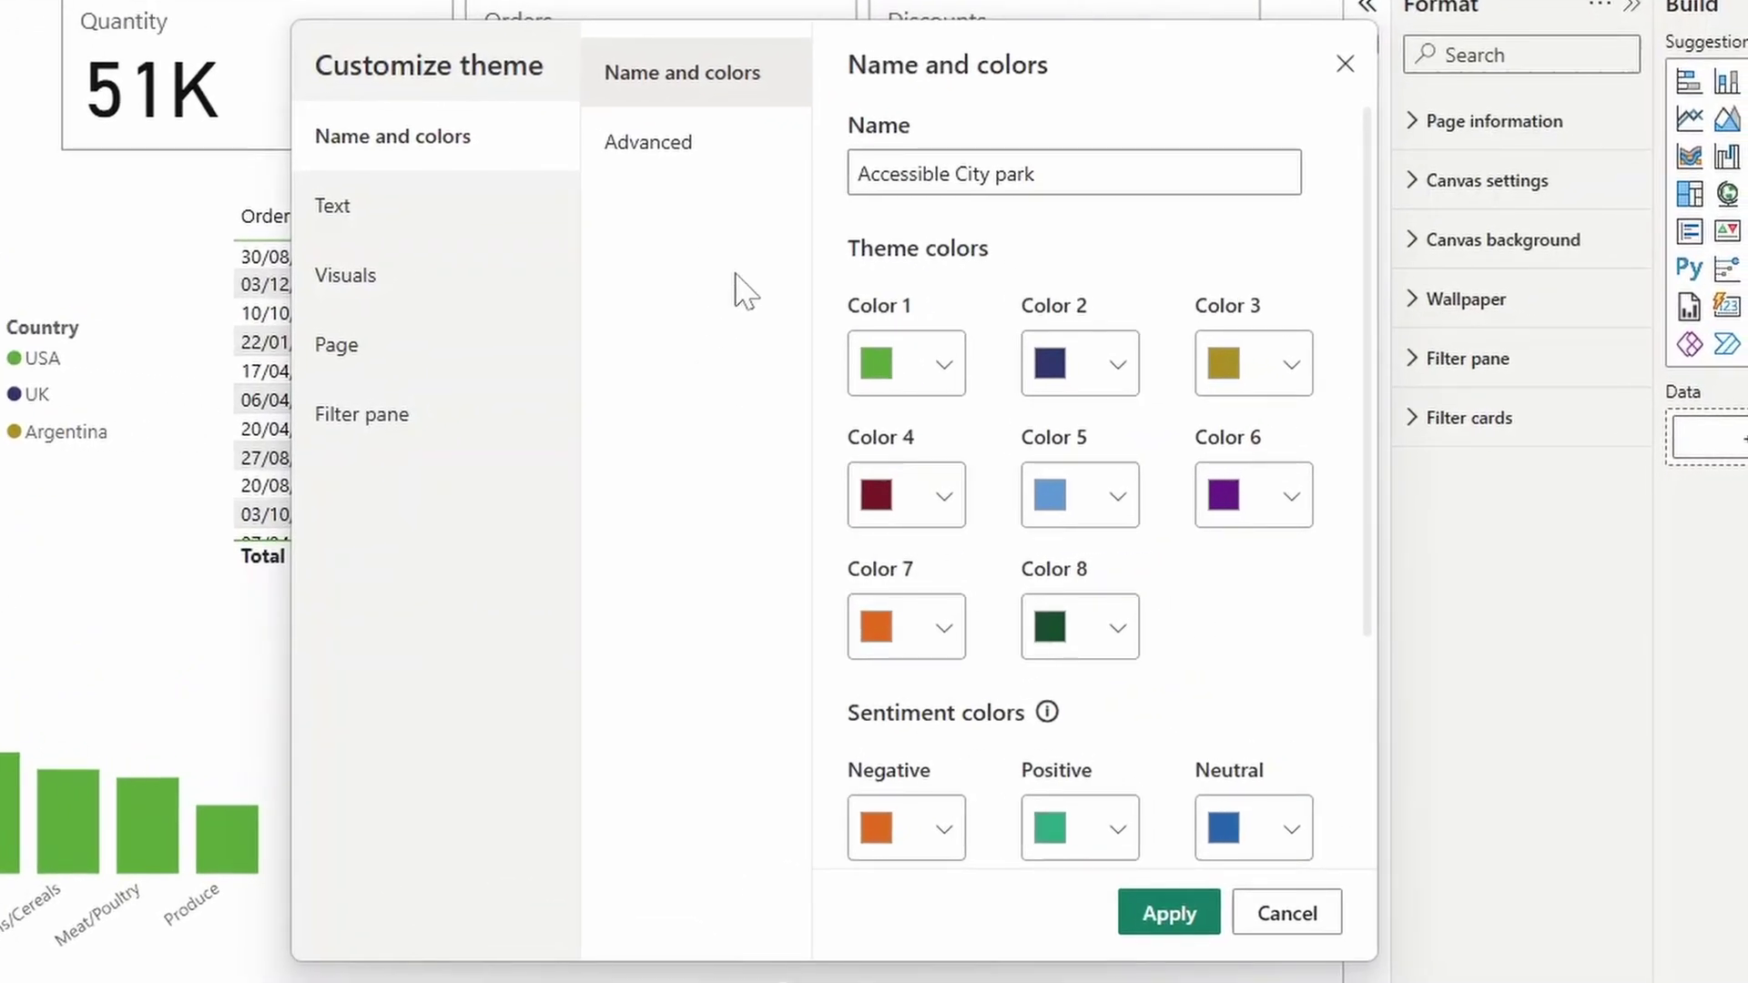
{"action": "scroll", "coordinate": [870, 442], "scroll_direction": "down", "scroll_amount": 3}
{"action": "scroll", "coordinate": [880, 456], "scroll_direction": "up", "scroll_amount": 1}
{"action": "left_click", "coordinate": [674, 160]}
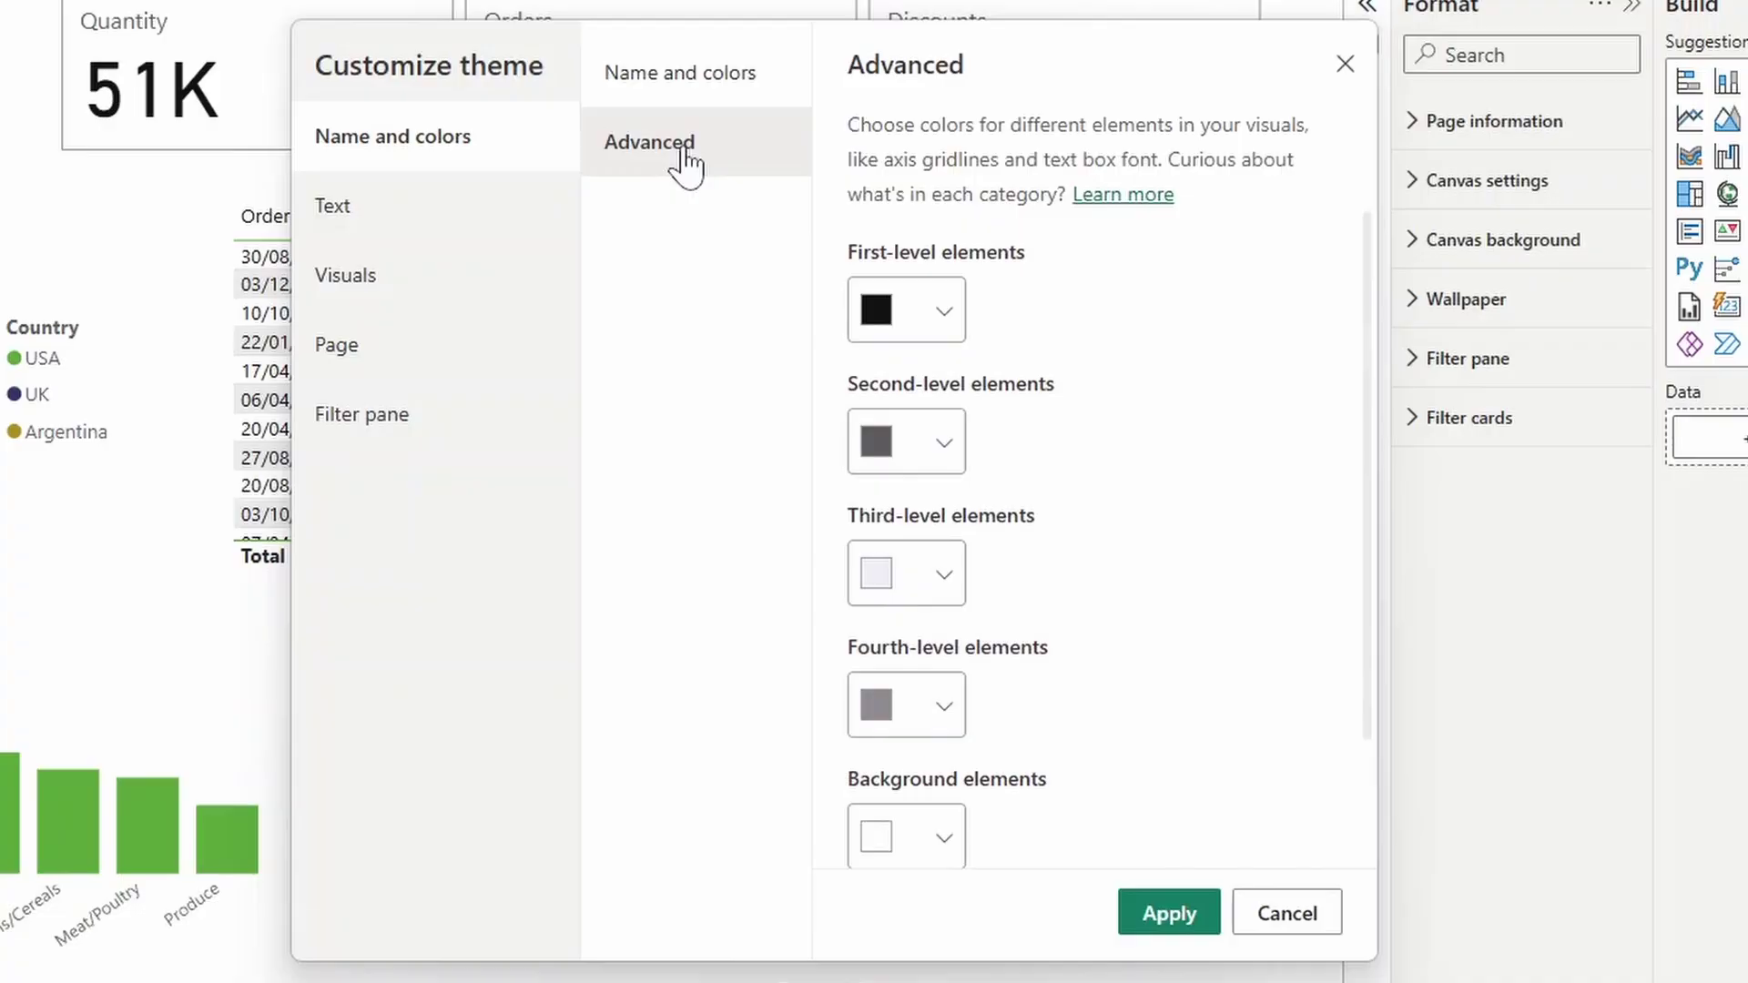
{"action": "left_click", "coordinate": [332, 205]}
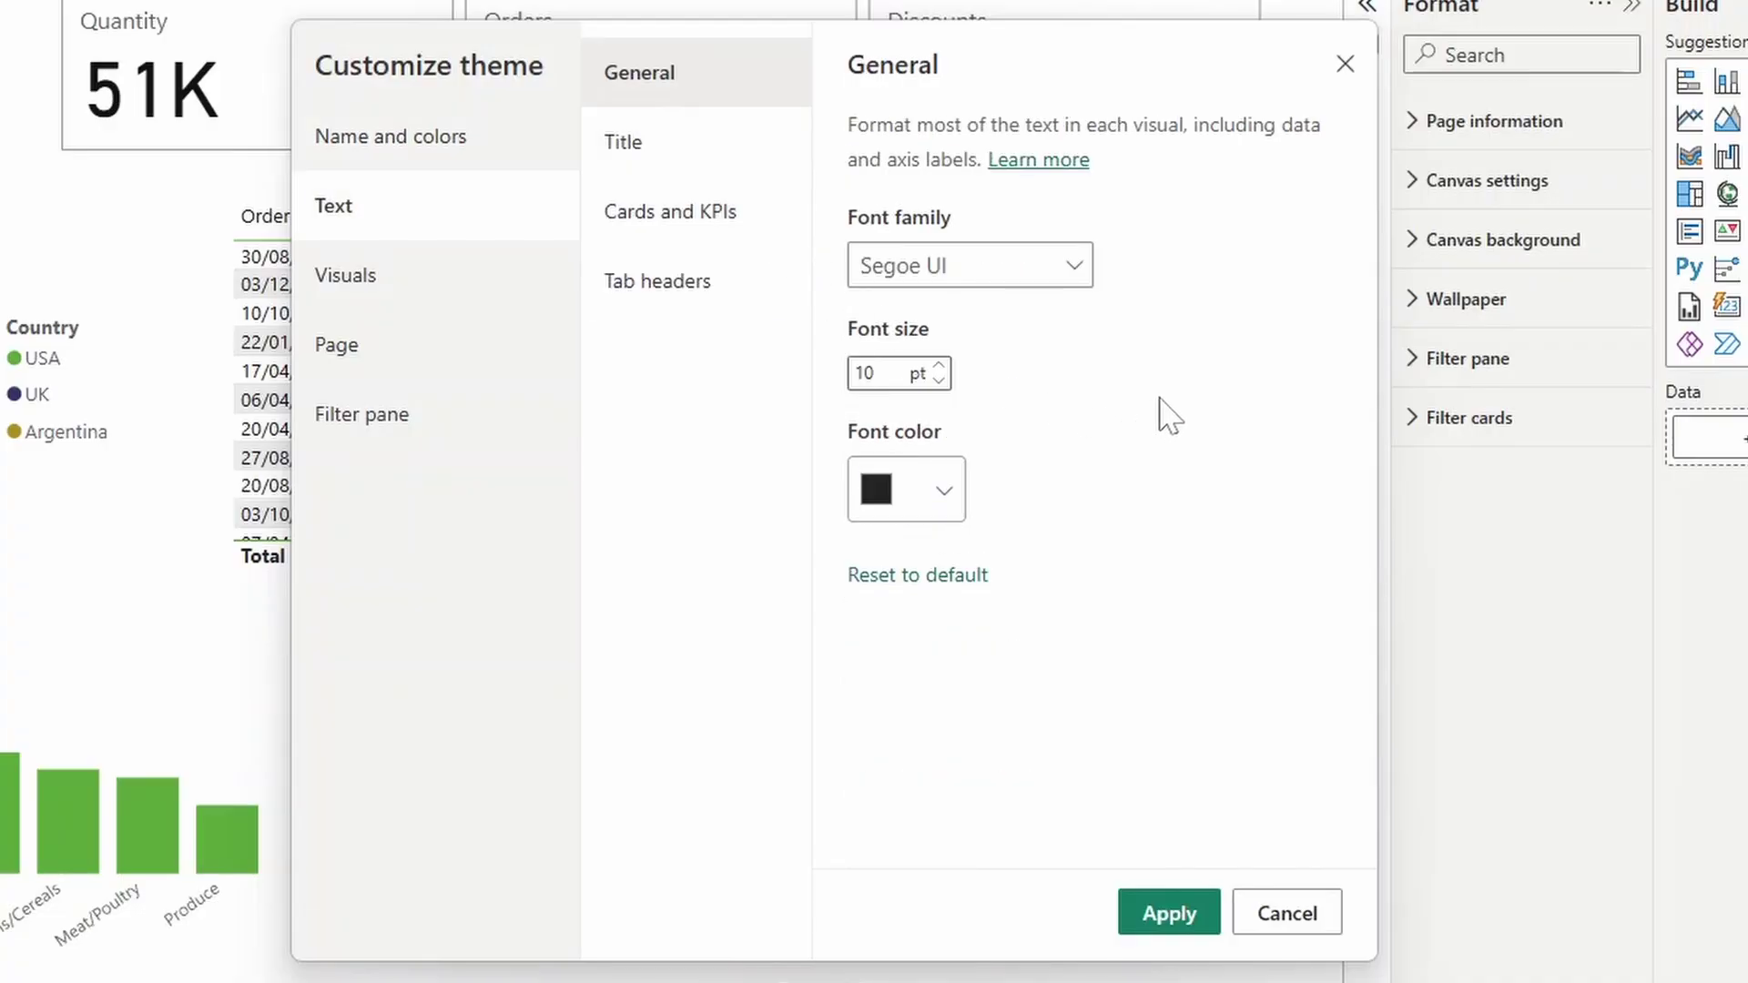
- Look through title, Cards and KPIs, tab header, visual border, header, wallpaper and filter pane settings
{"action": "left_click", "coordinate": [708, 171]}
{"action": "left_click", "coordinate": [710, 223]}
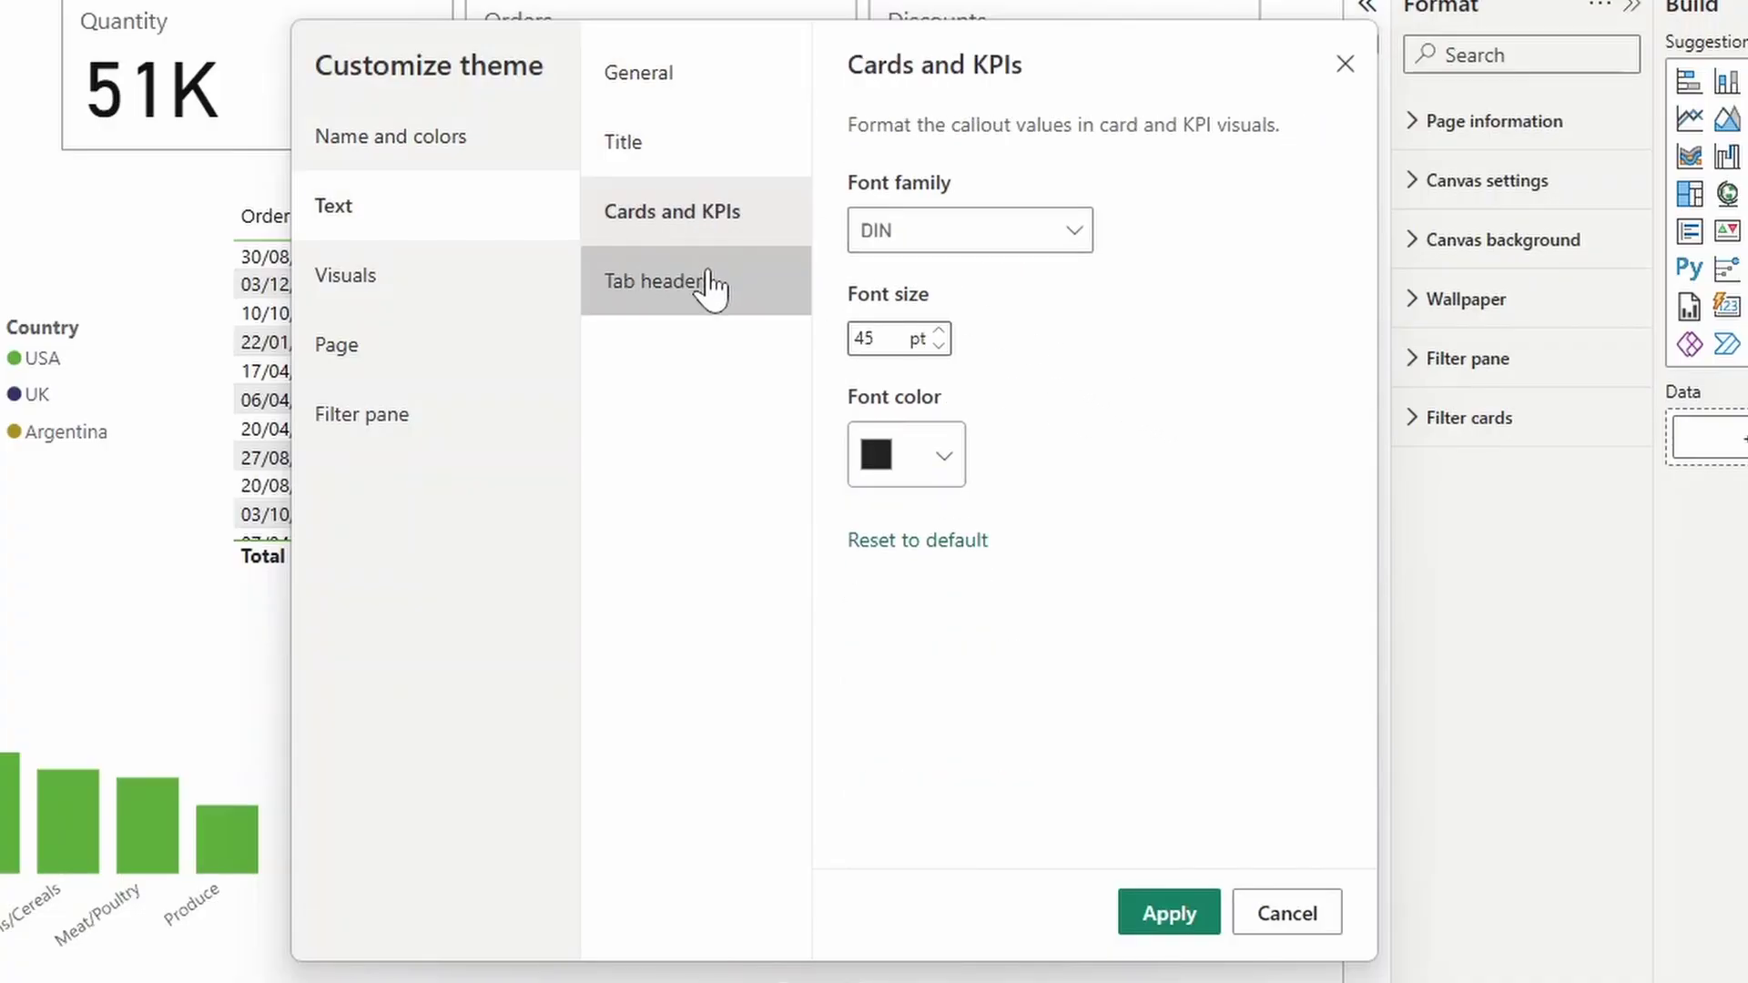
{"action": "left_click", "coordinate": [711, 282]}
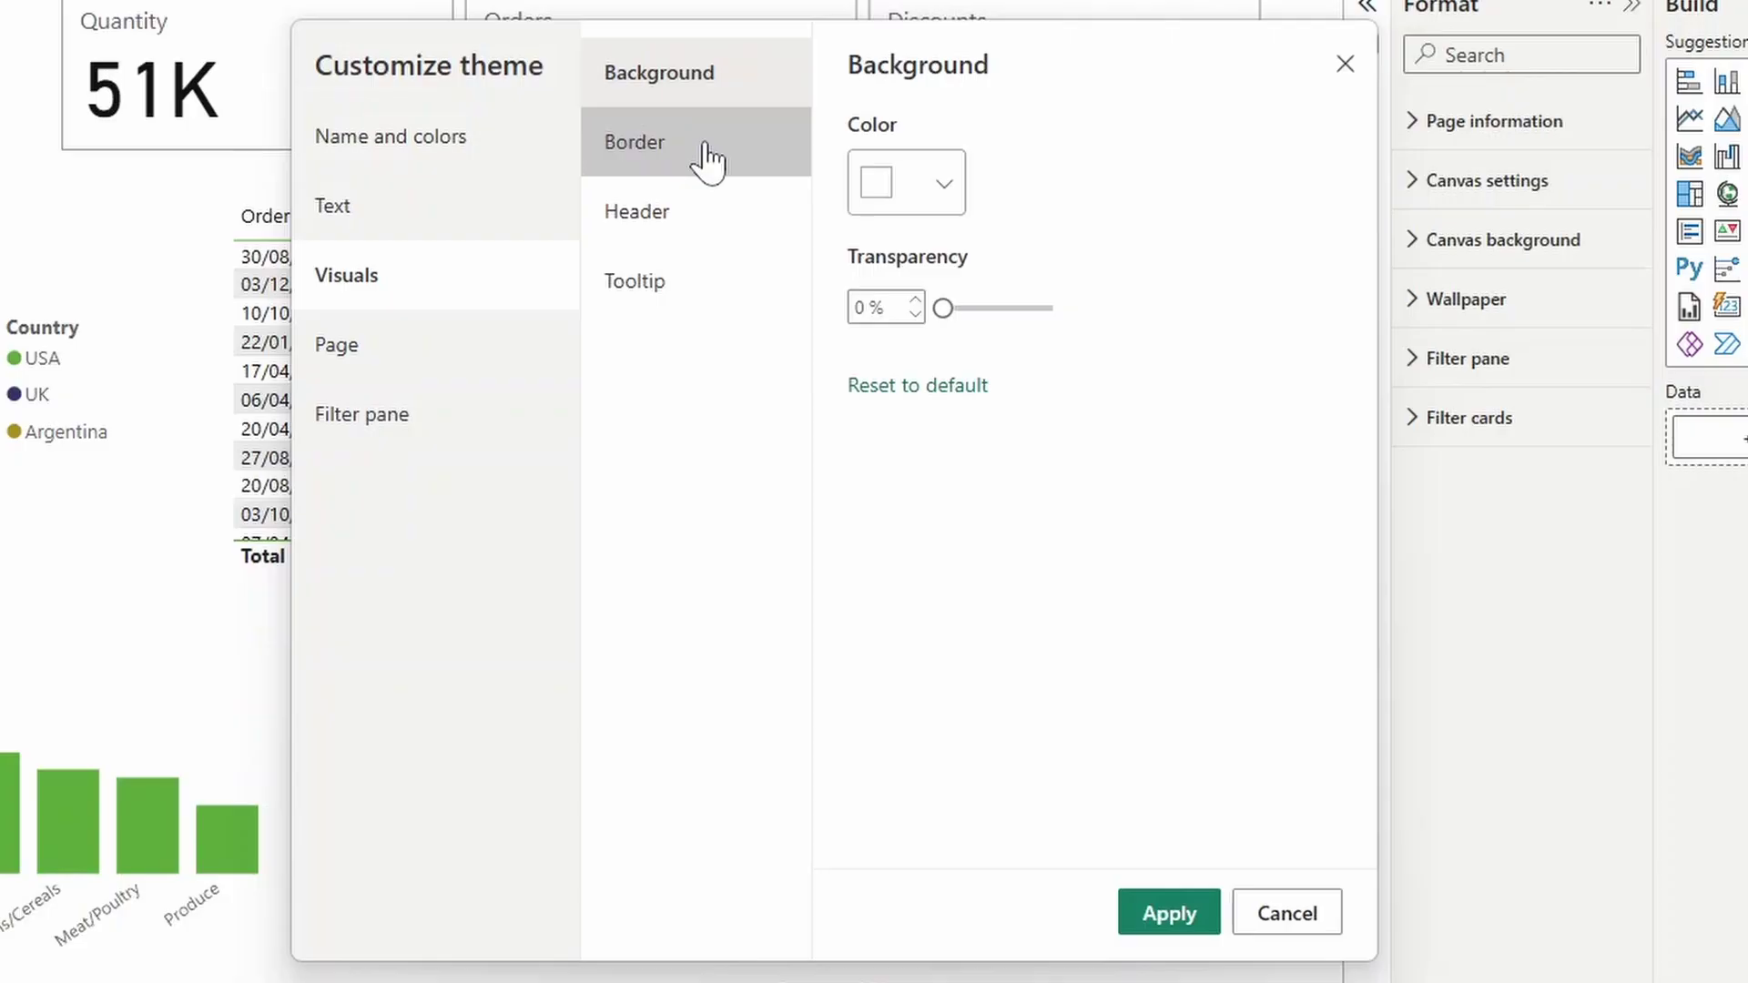
{"action": "left_click", "coordinate": [707, 160]}
{"action": "left_click", "coordinate": [702, 213]}
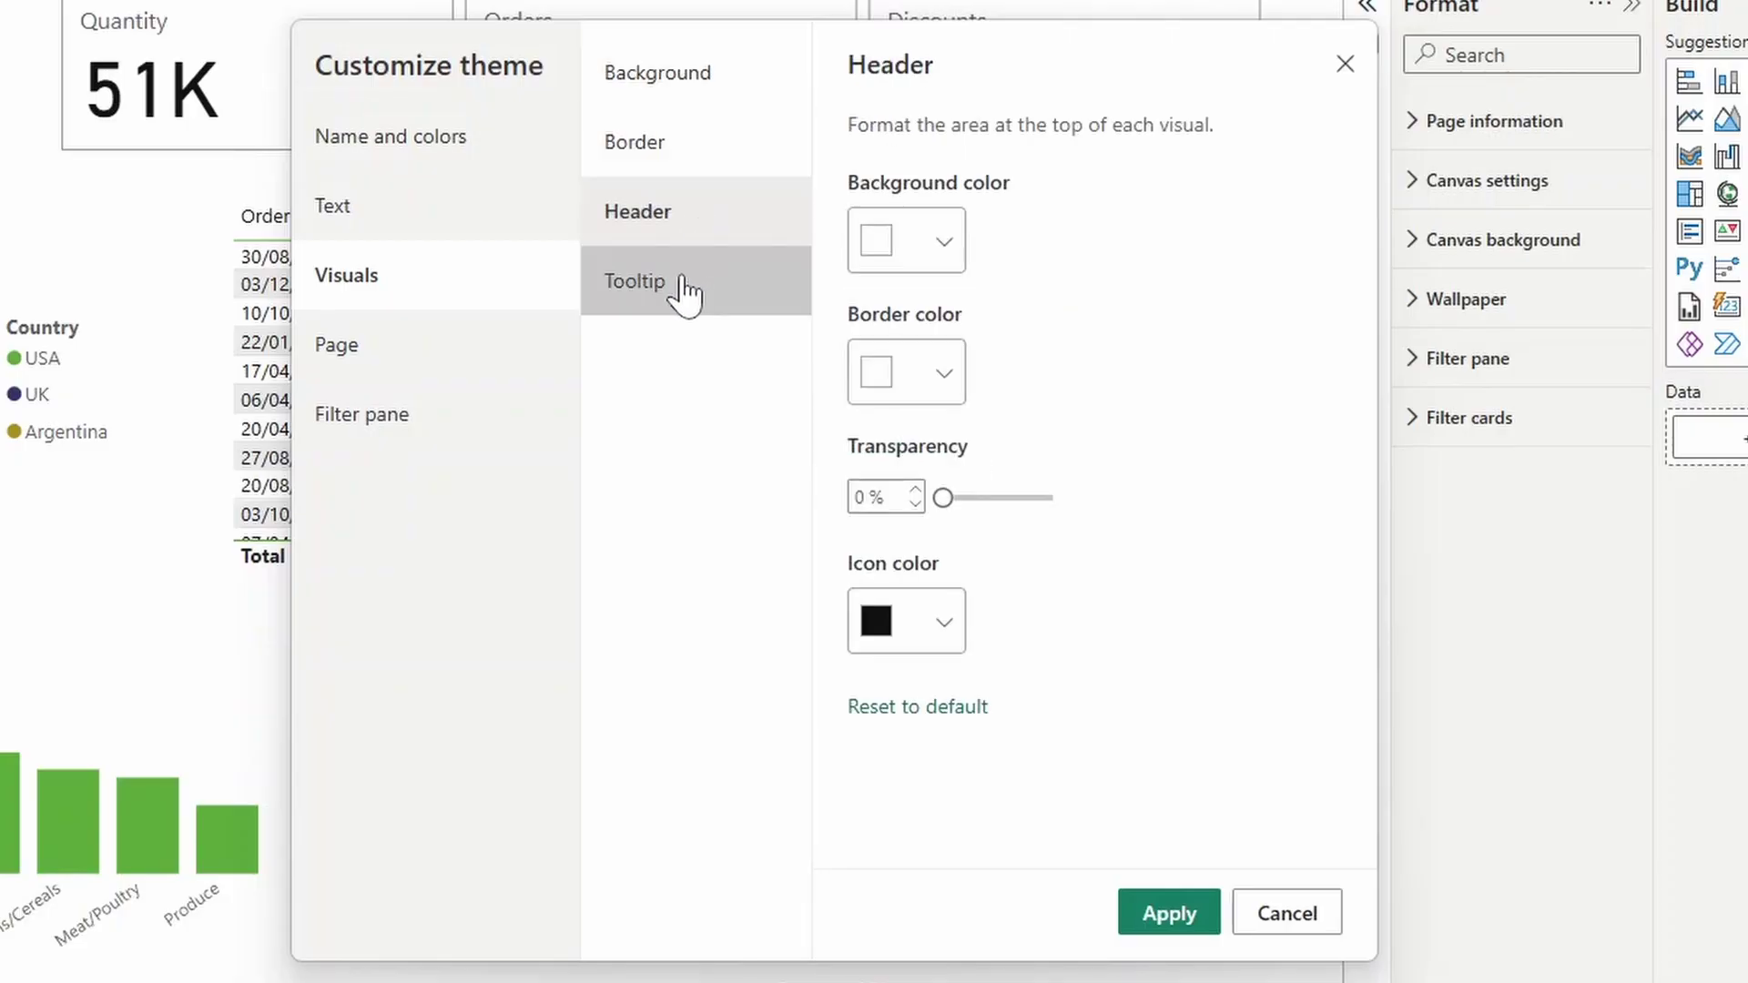
{"action": "left_click", "coordinate": [492, 355]}
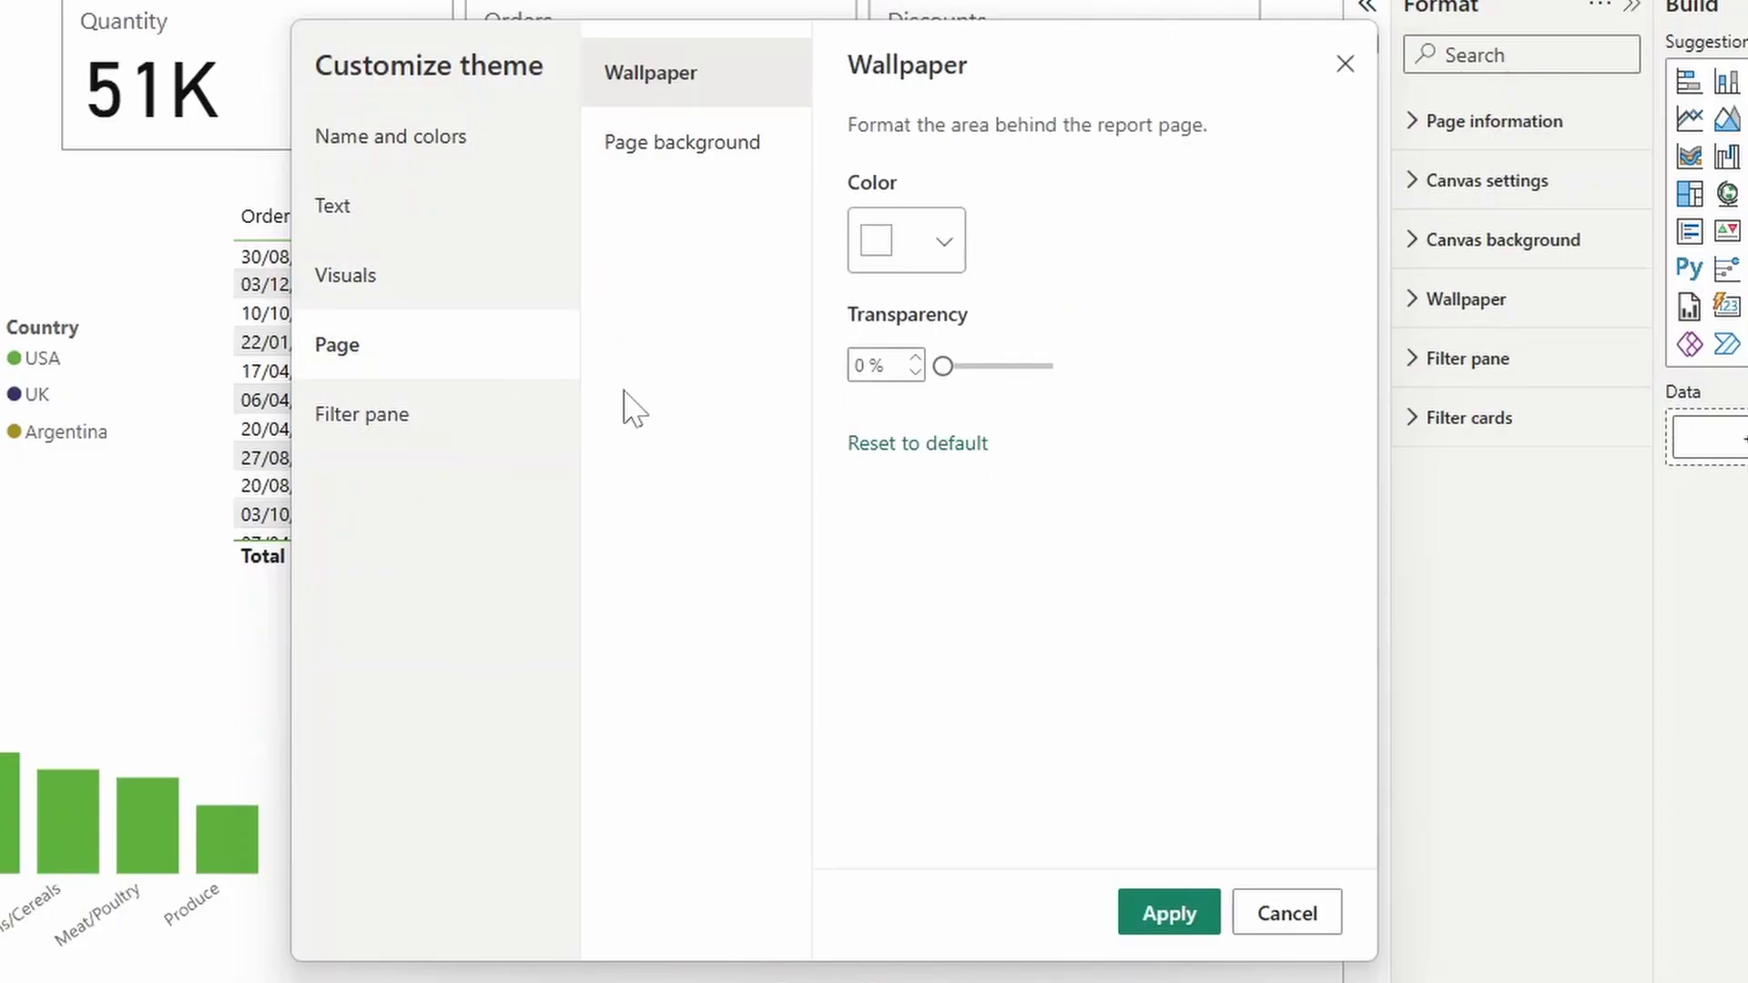
{"action": "left_click", "coordinate": [415, 428]}
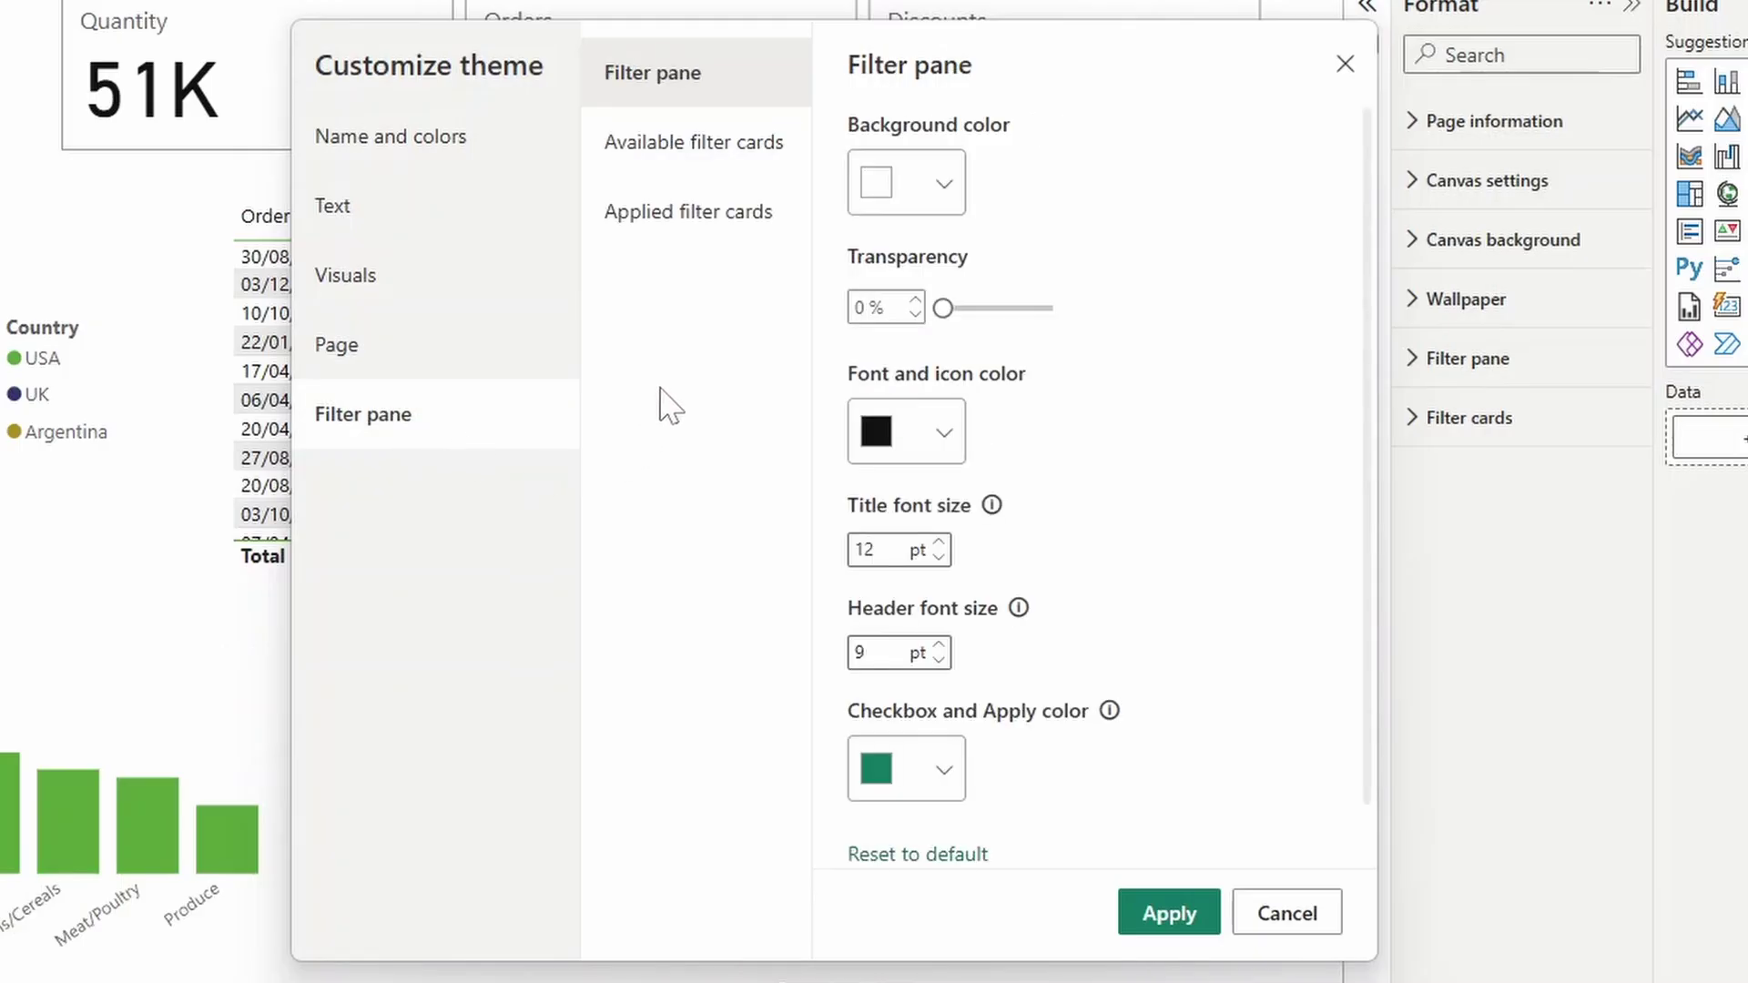
{"action": "left_click", "coordinate": [414, 154]}
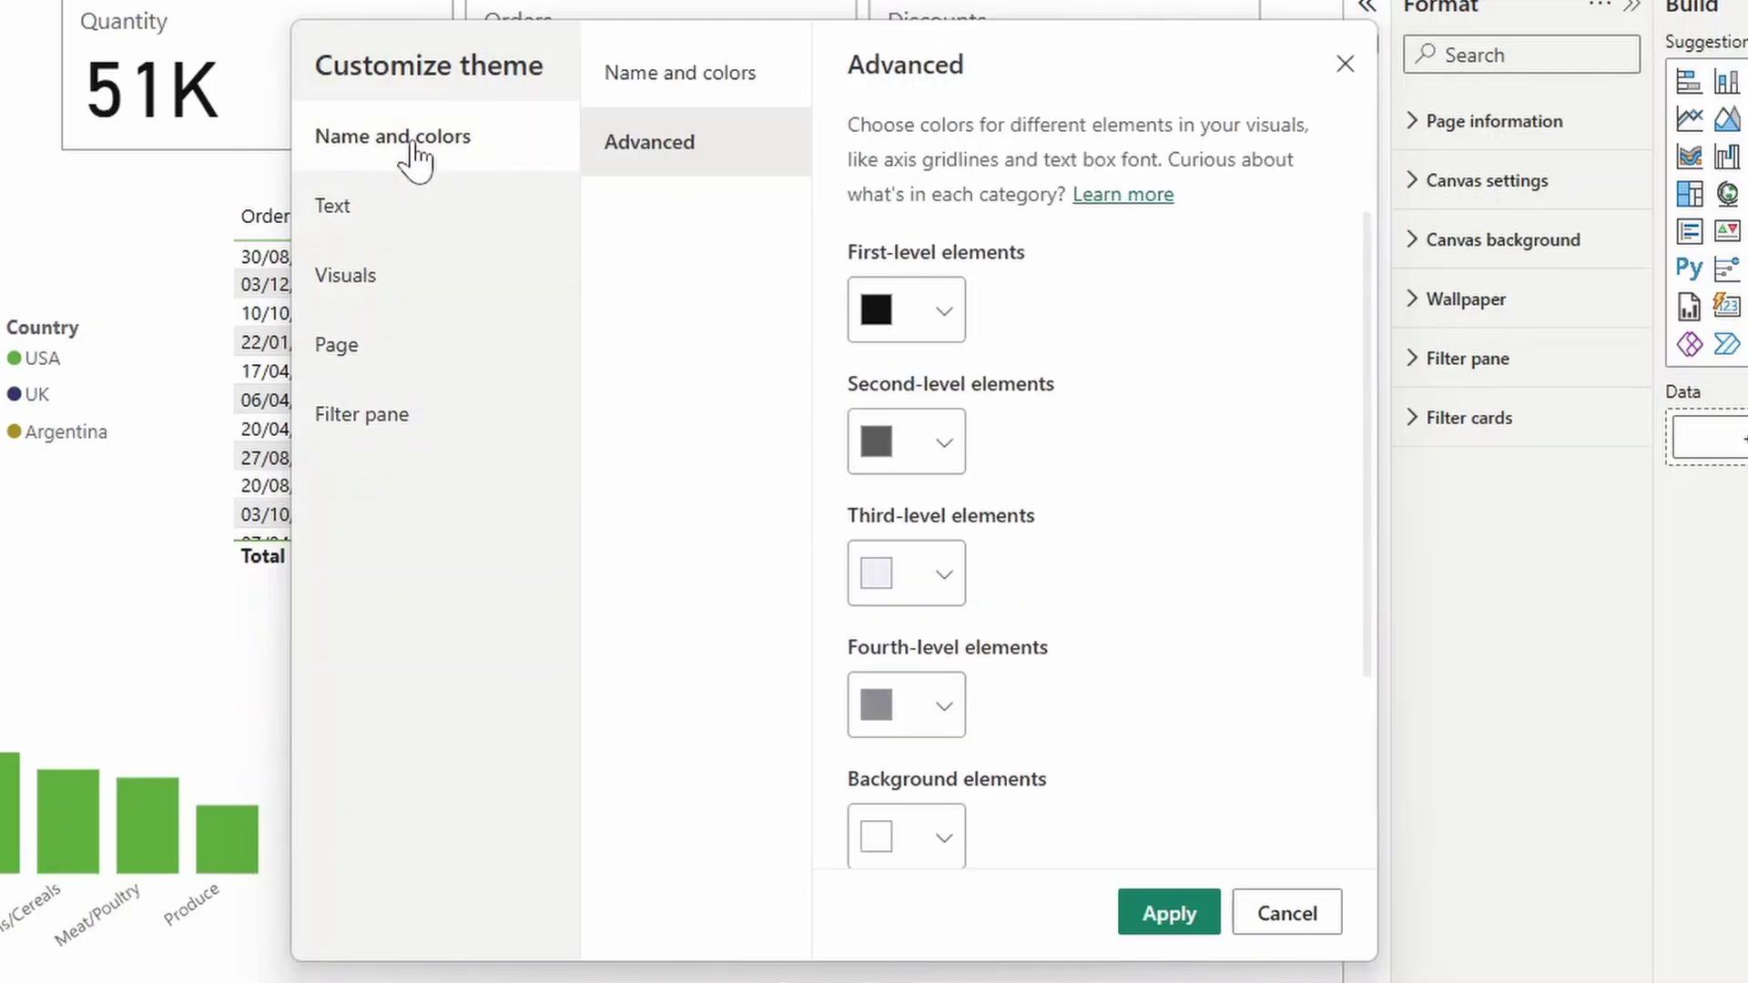
- Set the theme's Color 1 to pink #FF44F3 and apply the customized theme
{"action": "left_click", "coordinate": [645, 80]}
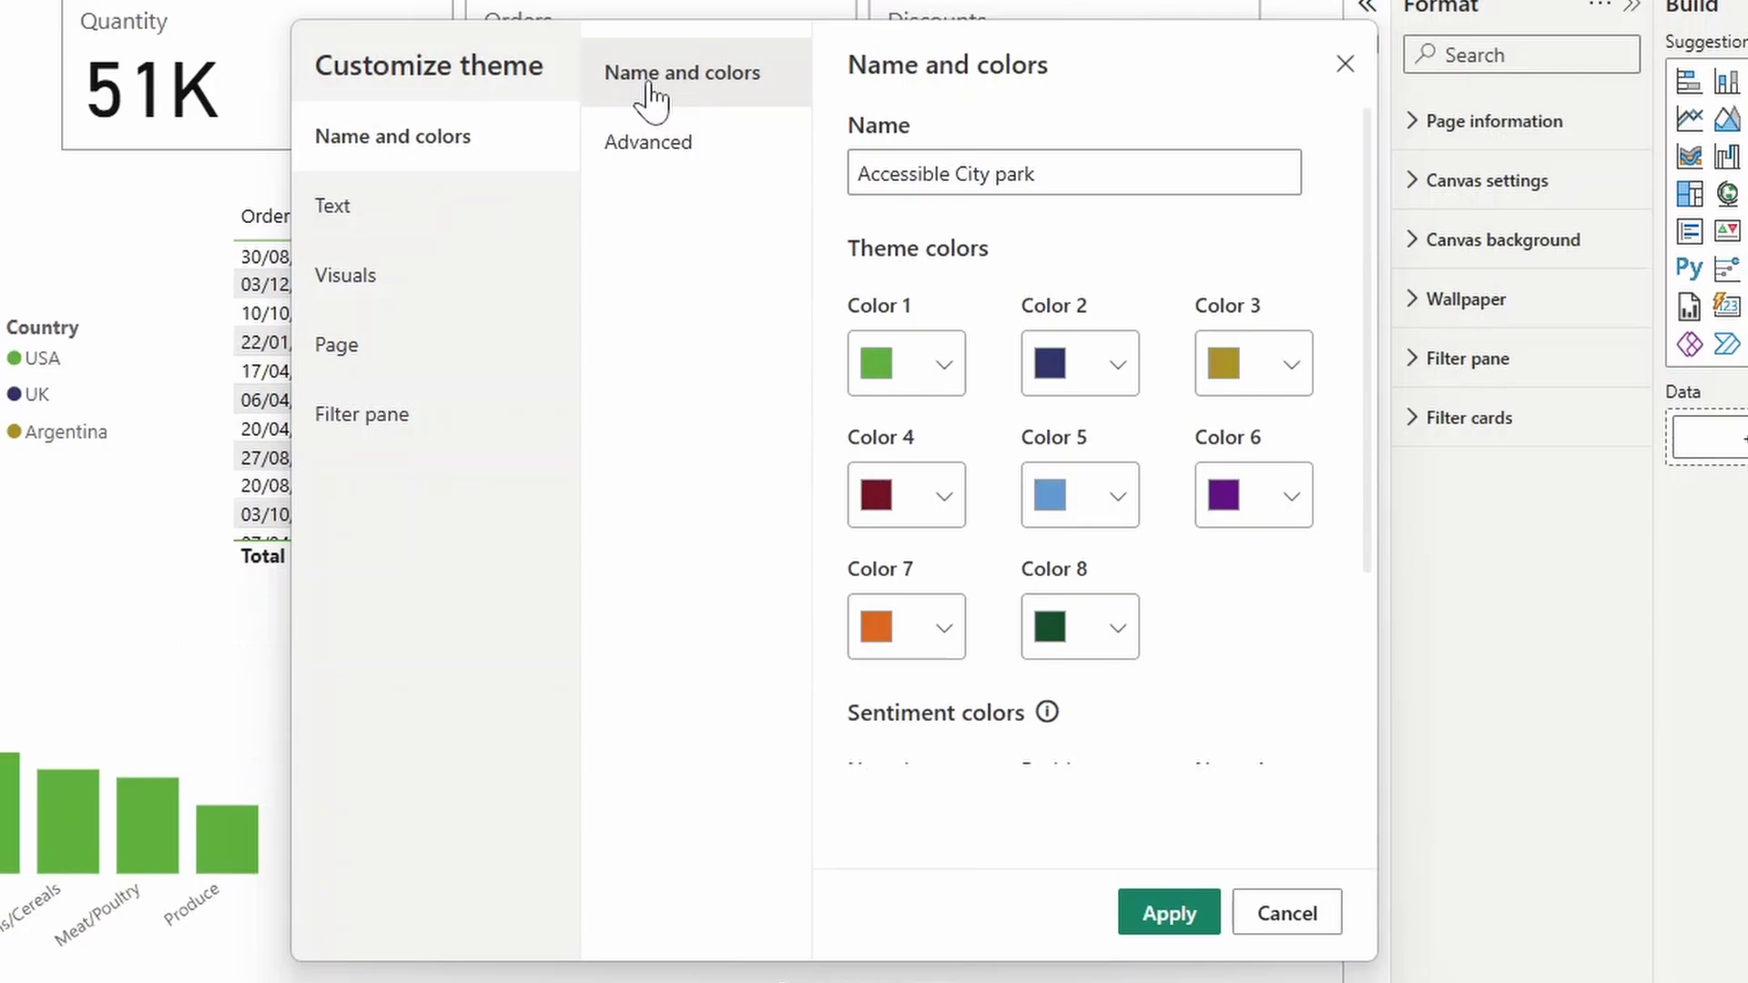
{"action": "left_click", "coordinate": [944, 364]}
{"action": "left_click_drag", "start_coordinate": [1019, 770], "coordinate": [1184, 773]}
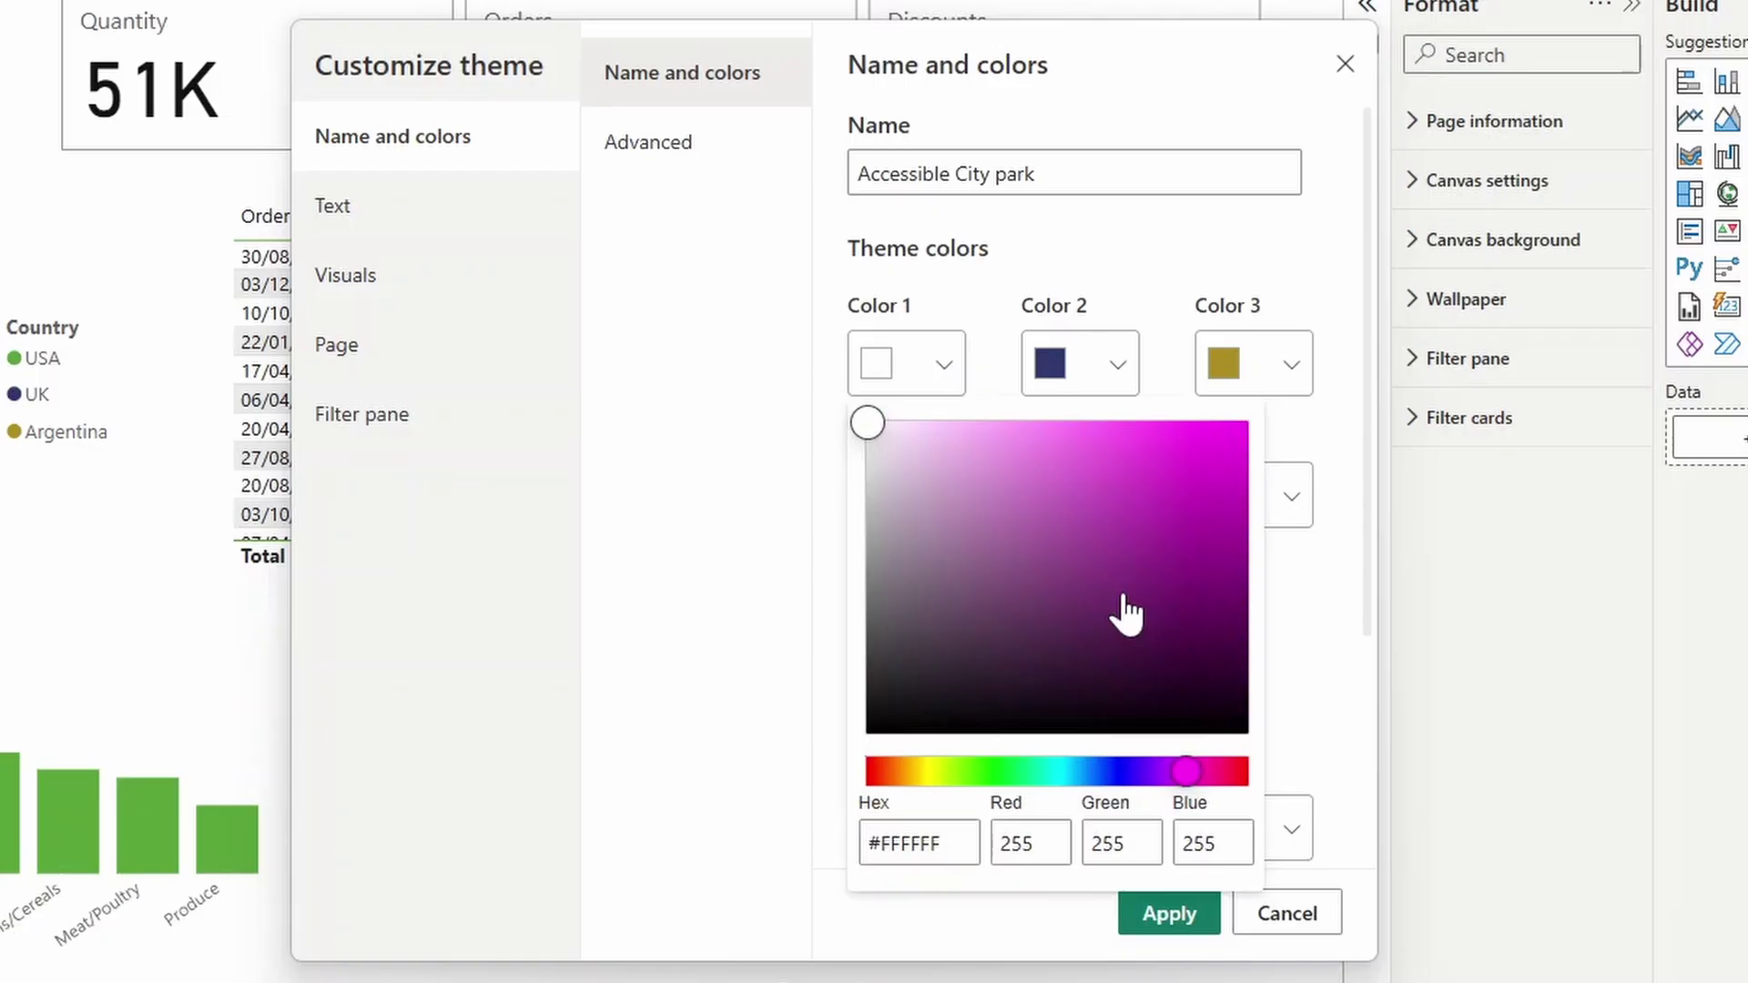
{"action": "left_click", "coordinate": [1147, 437]}
{"action": "left_click_drag", "start_coordinate": [1147, 432], "coordinate": [1144, 404]}
{"action": "left_click", "coordinate": [1143, 269]}
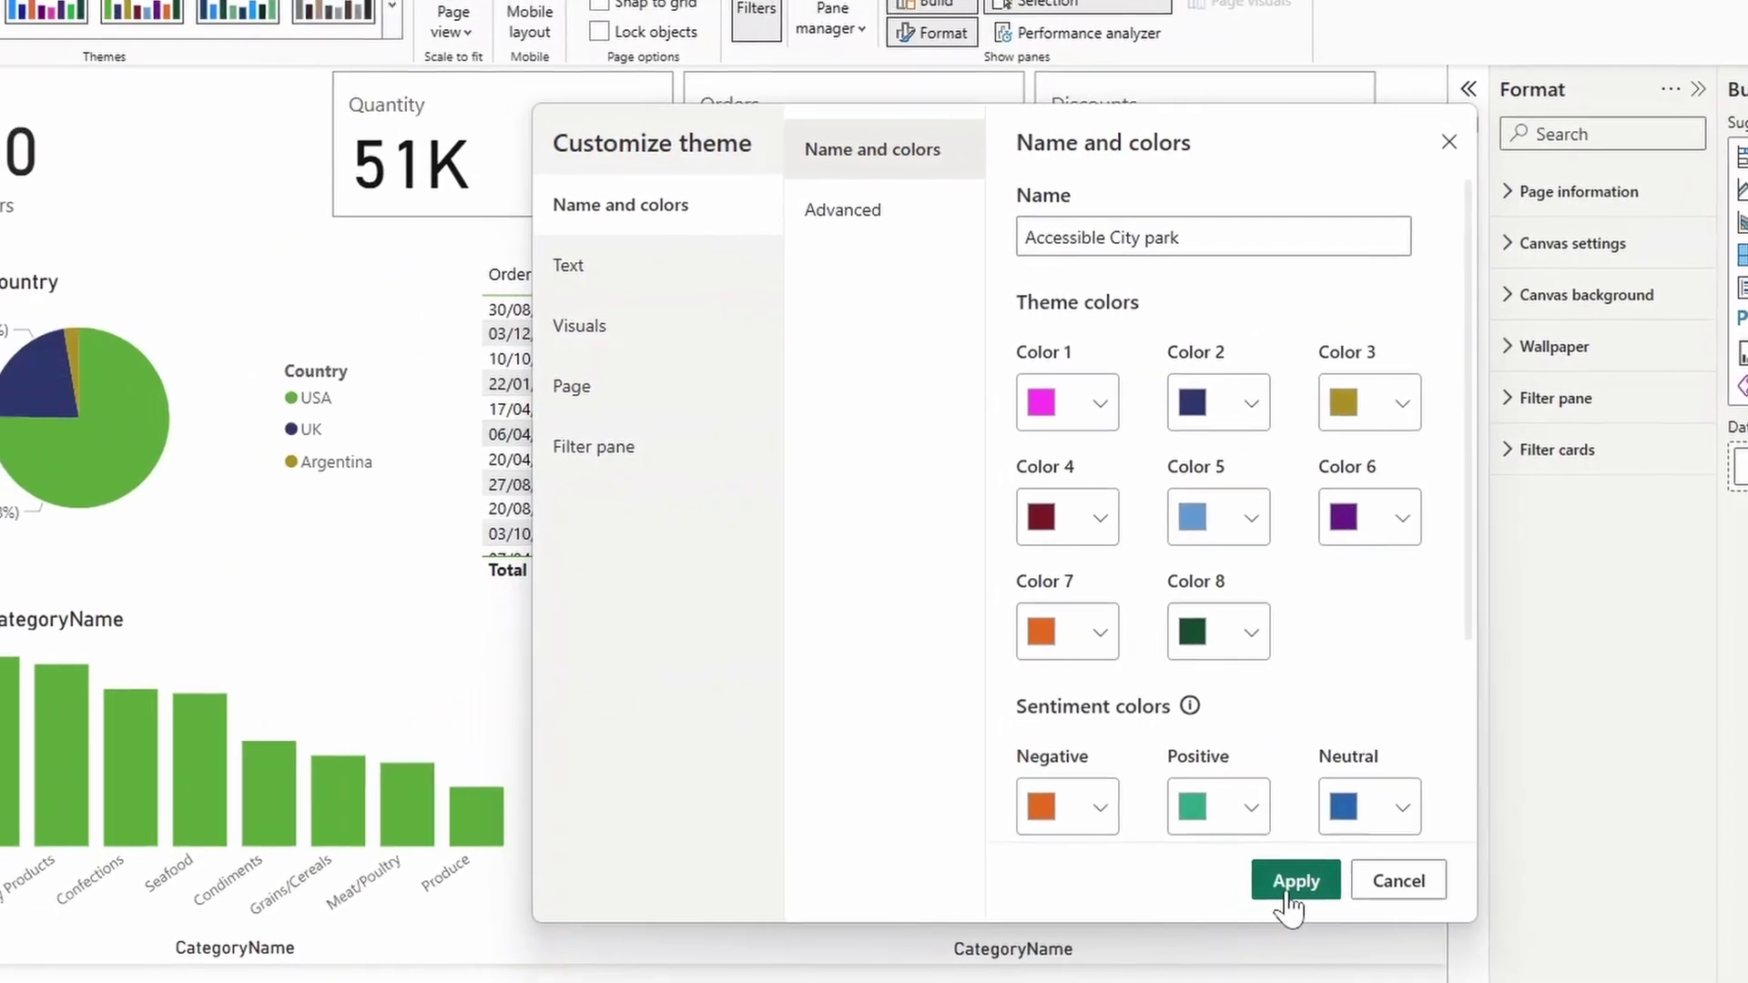
{"action": "left_click", "coordinate": [1289, 892]}
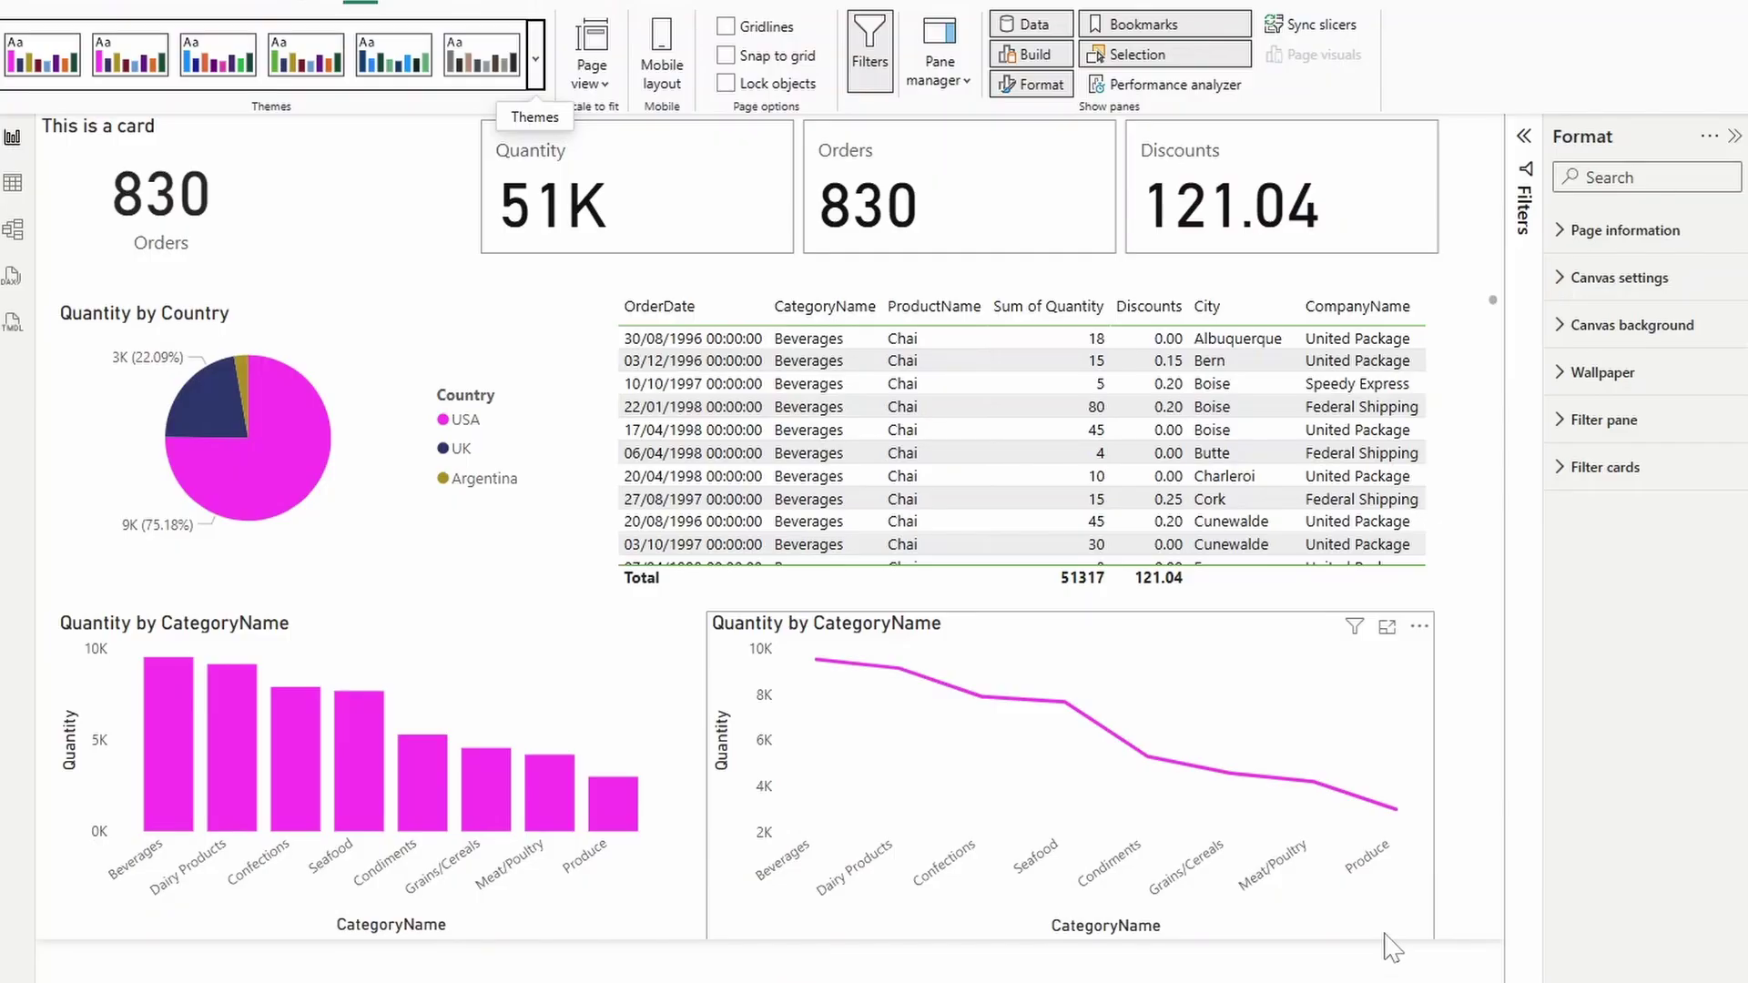
{"action": "left_click", "coordinate": [396, 635]}
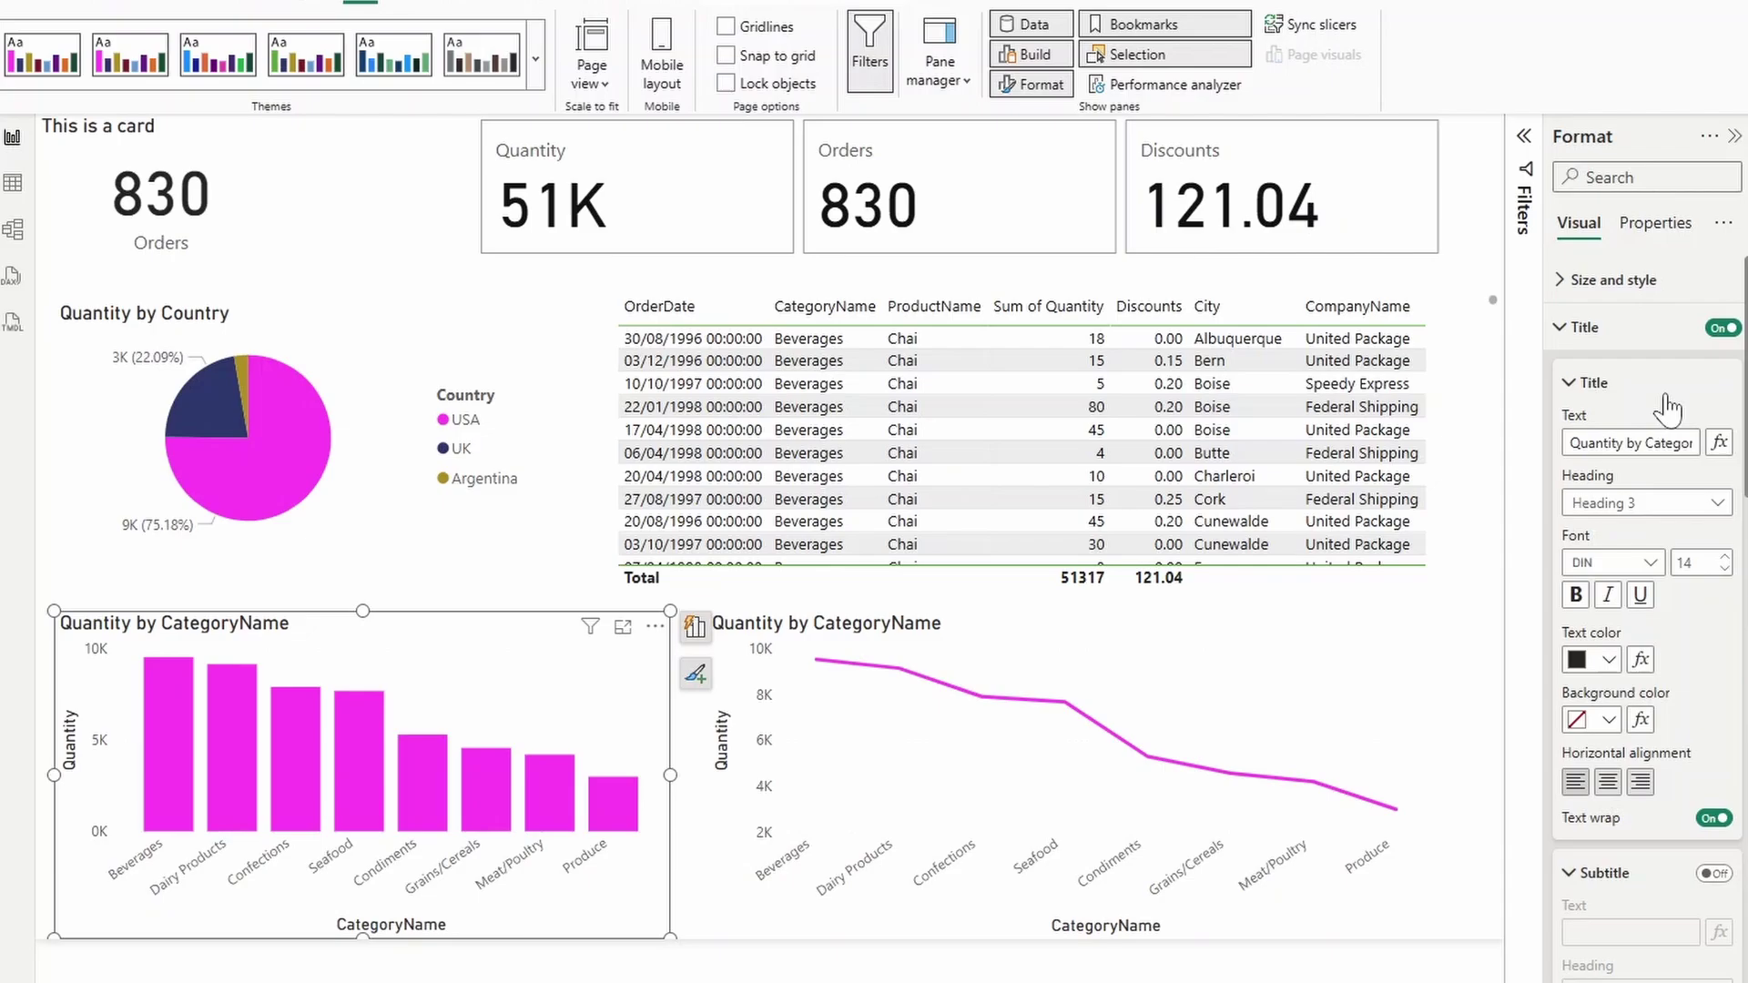
{"action": "scroll", "coordinate": [1674, 407], "scroll_direction": "down", "scroll_amount": 15}
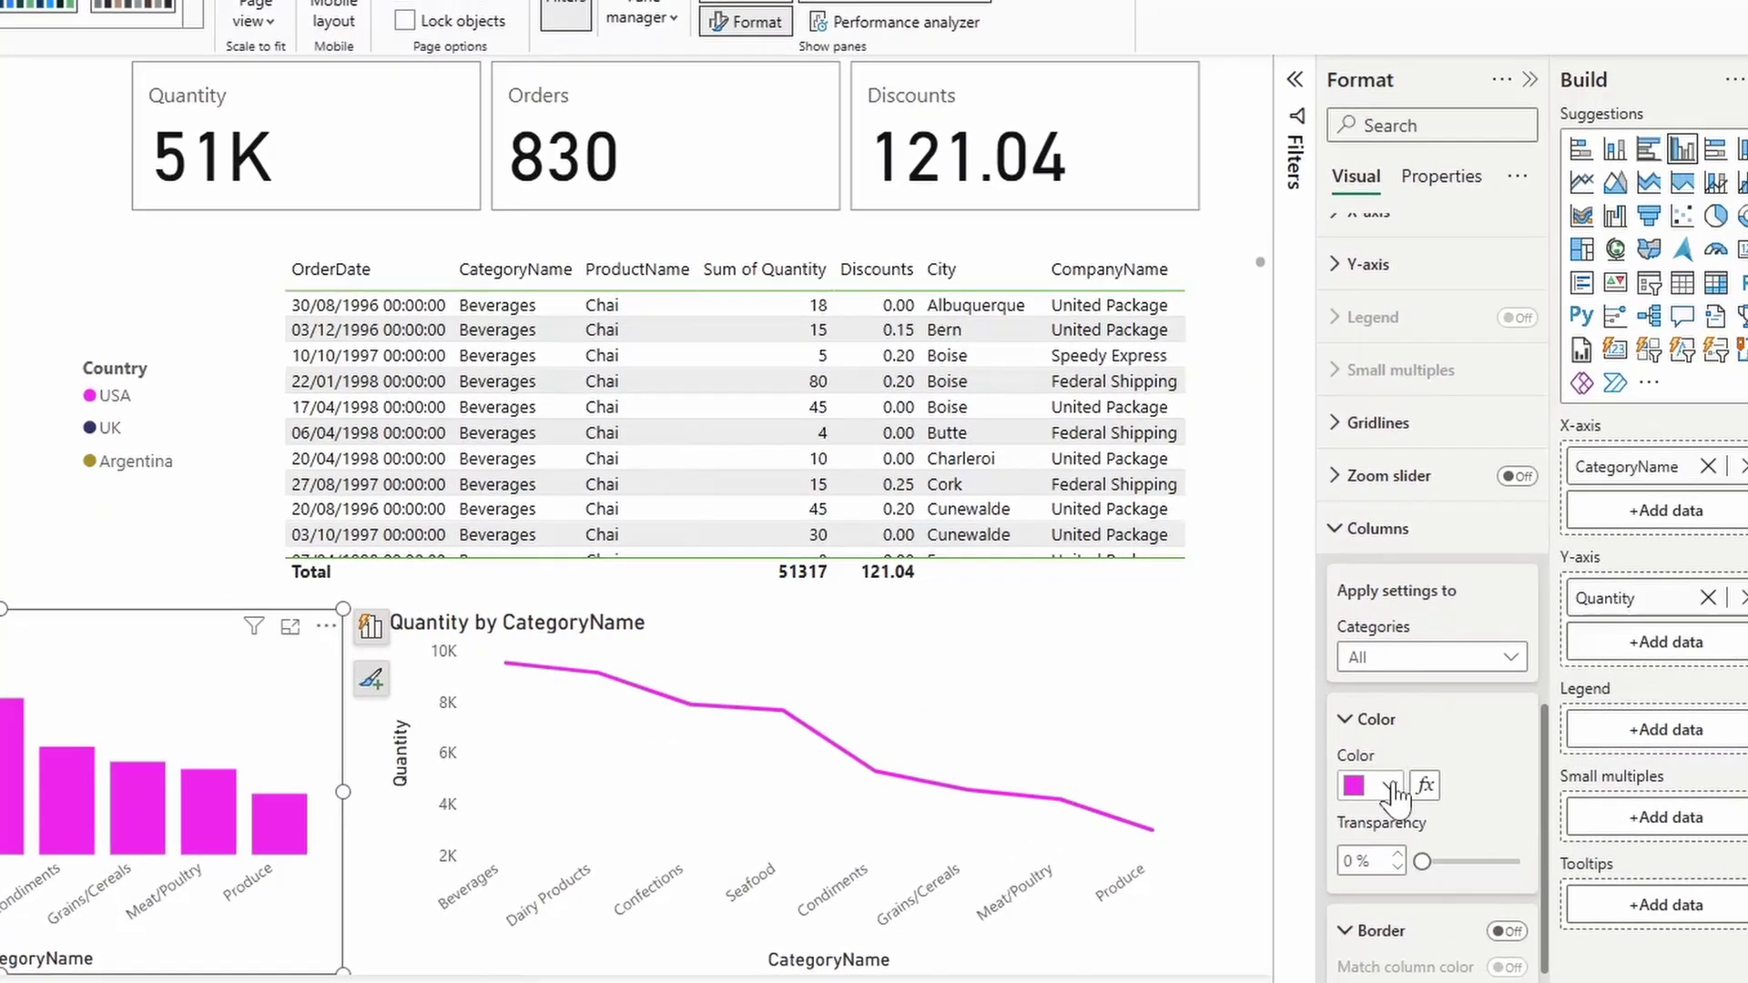
{"action": "left_click", "coordinate": [1613, 773]}
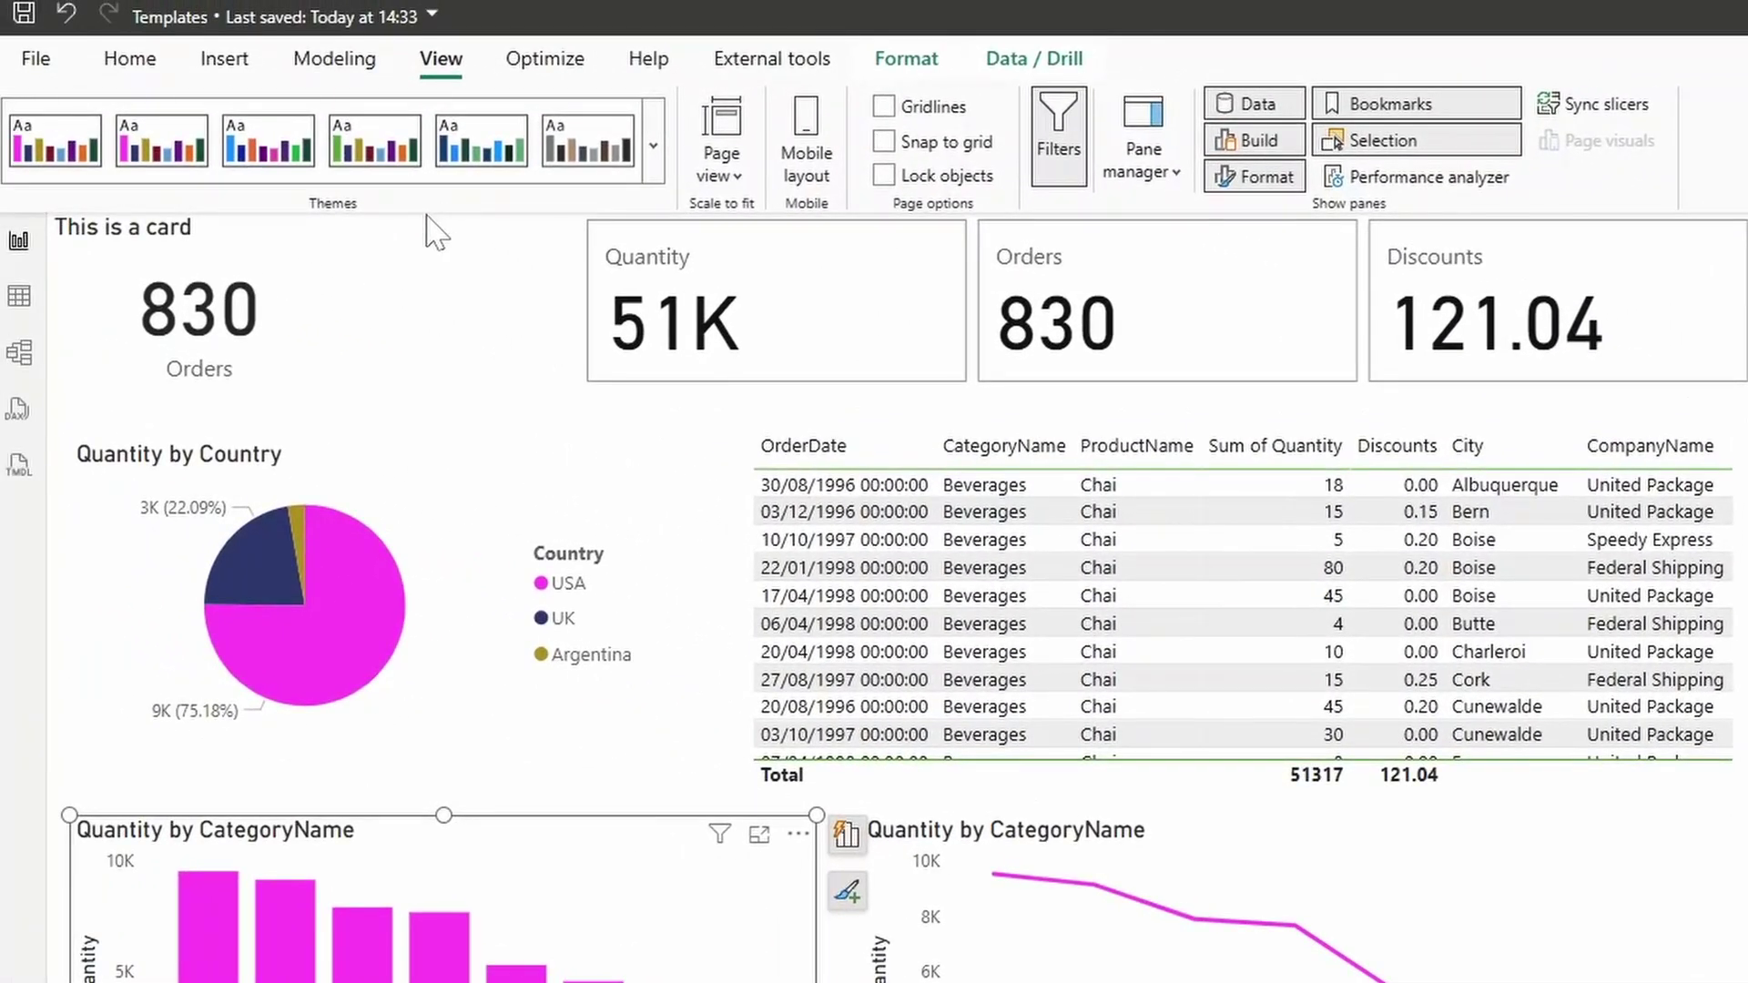
- Switch the report to a navy theme and open the Color dropdown for the bar chart's columns
{"action": "left_click", "coordinate": [472, 162]}
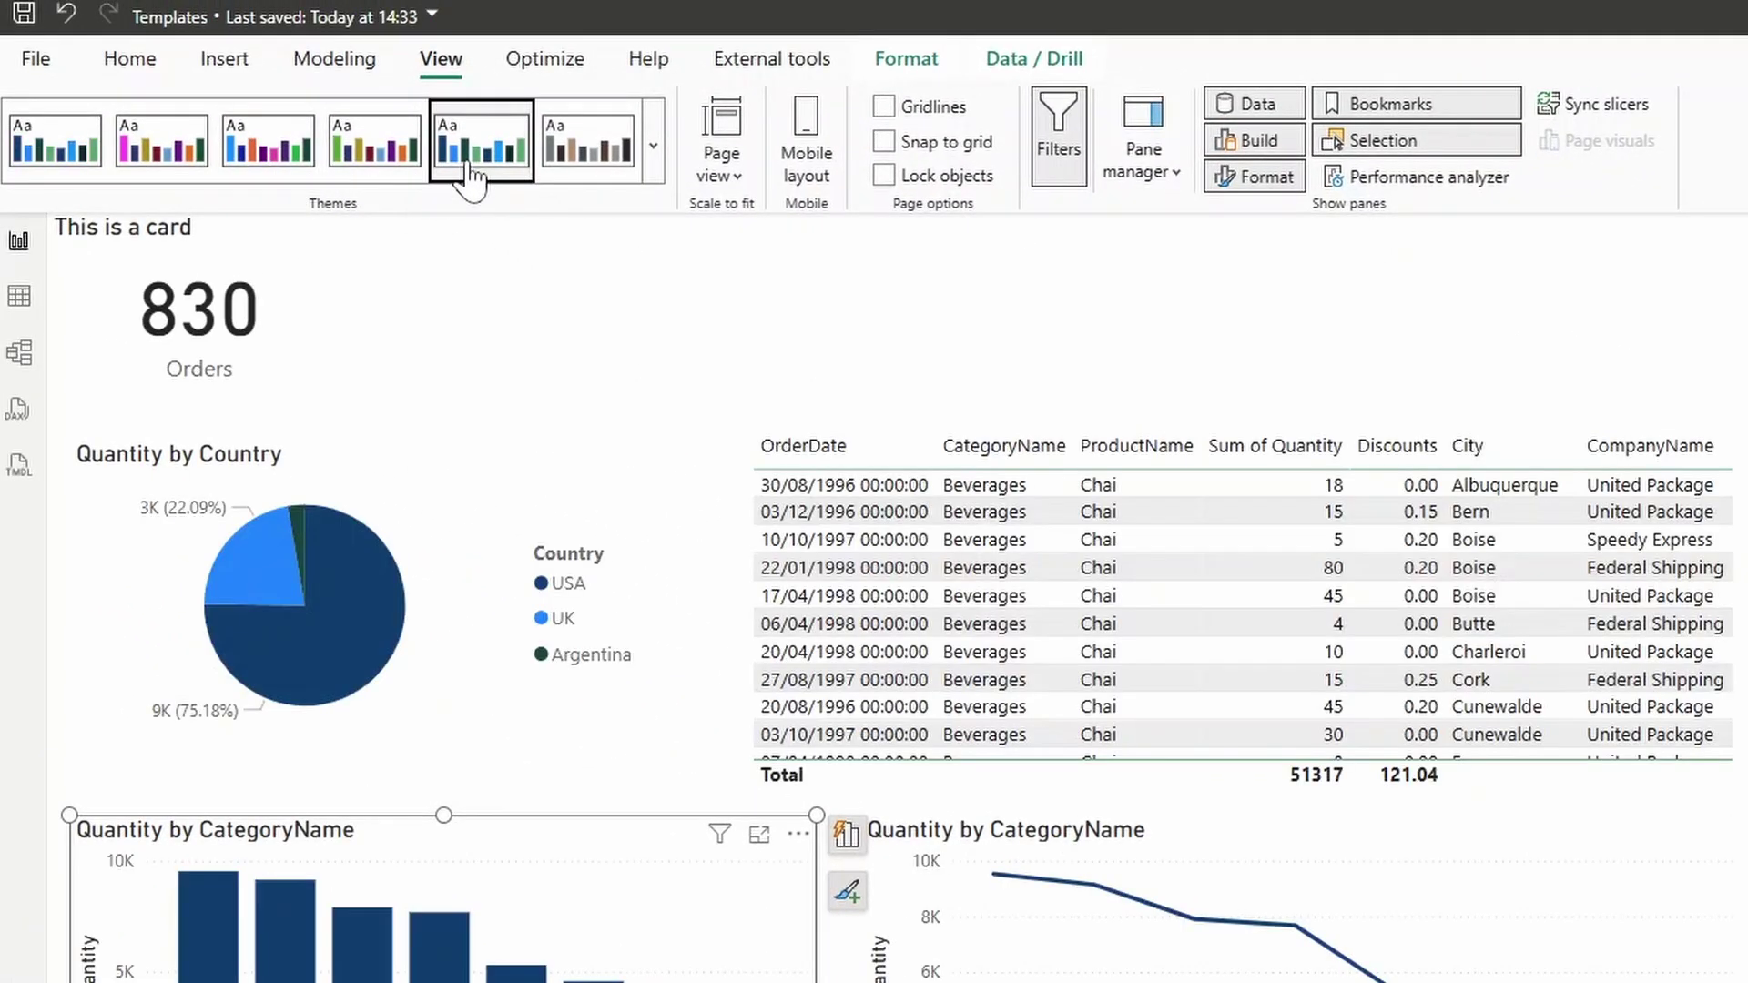
{"action": "scroll", "coordinate": [1302, 544], "scroll_direction": "down", "scroll_amount": 5}
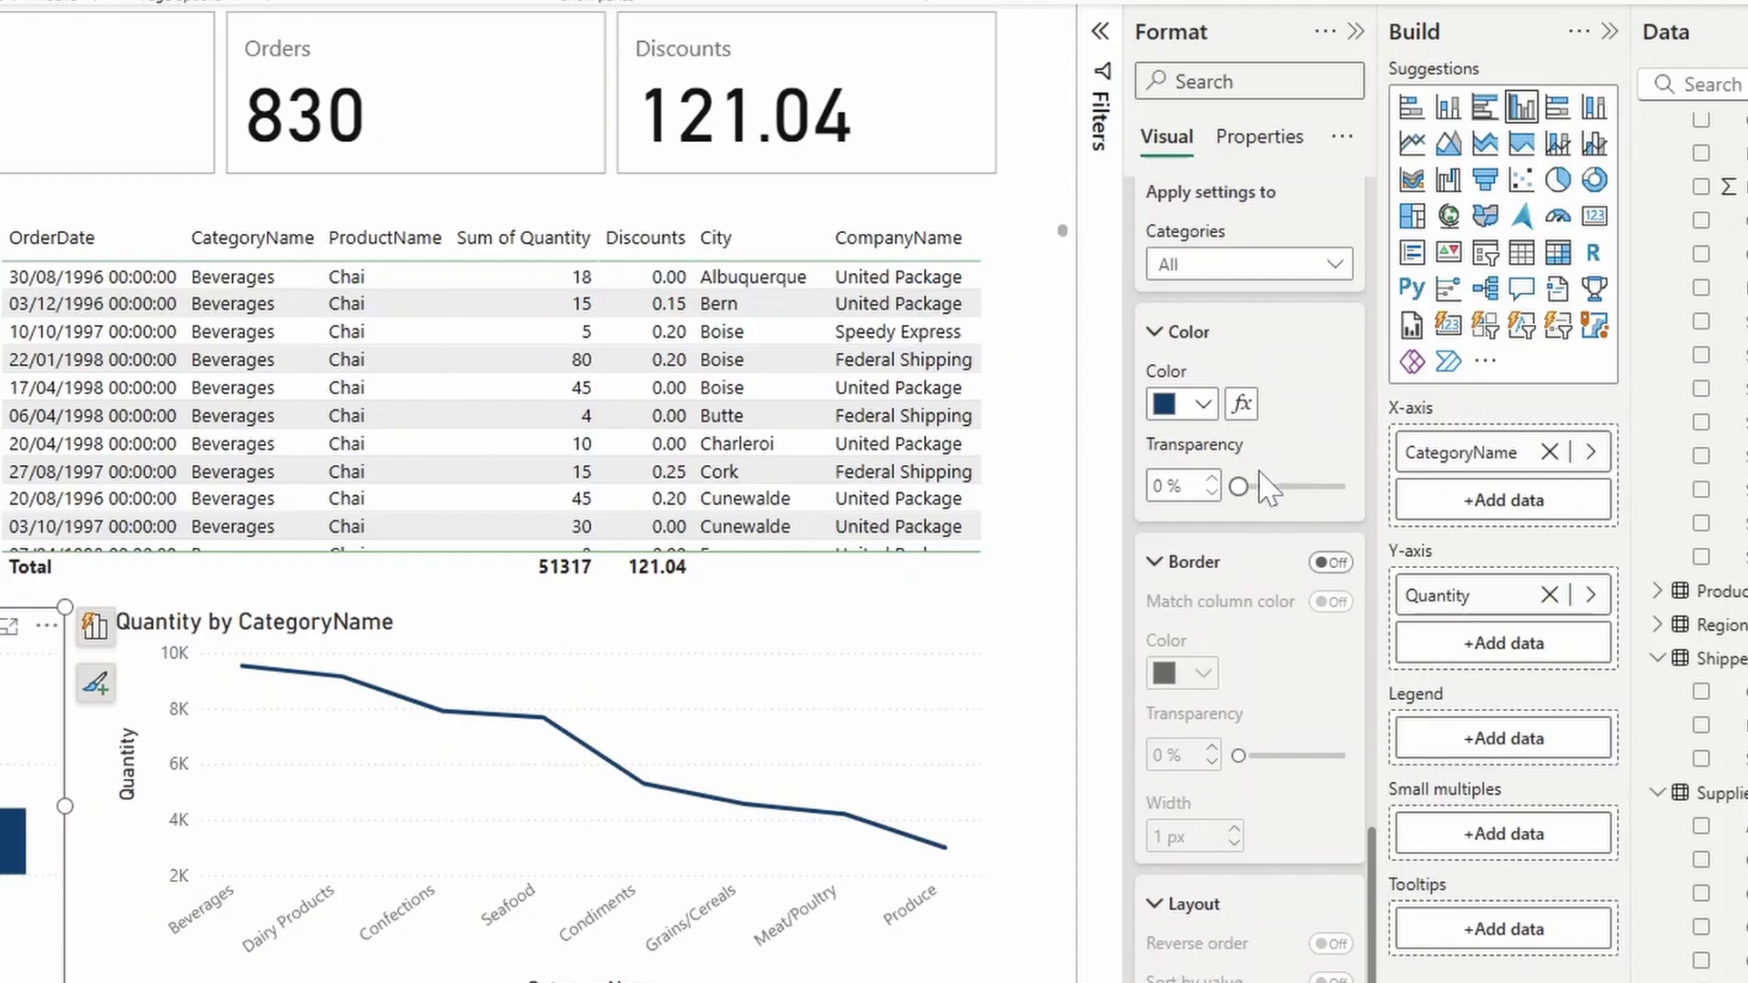
{"action": "left_click", "coordinate": [1360, 422]}
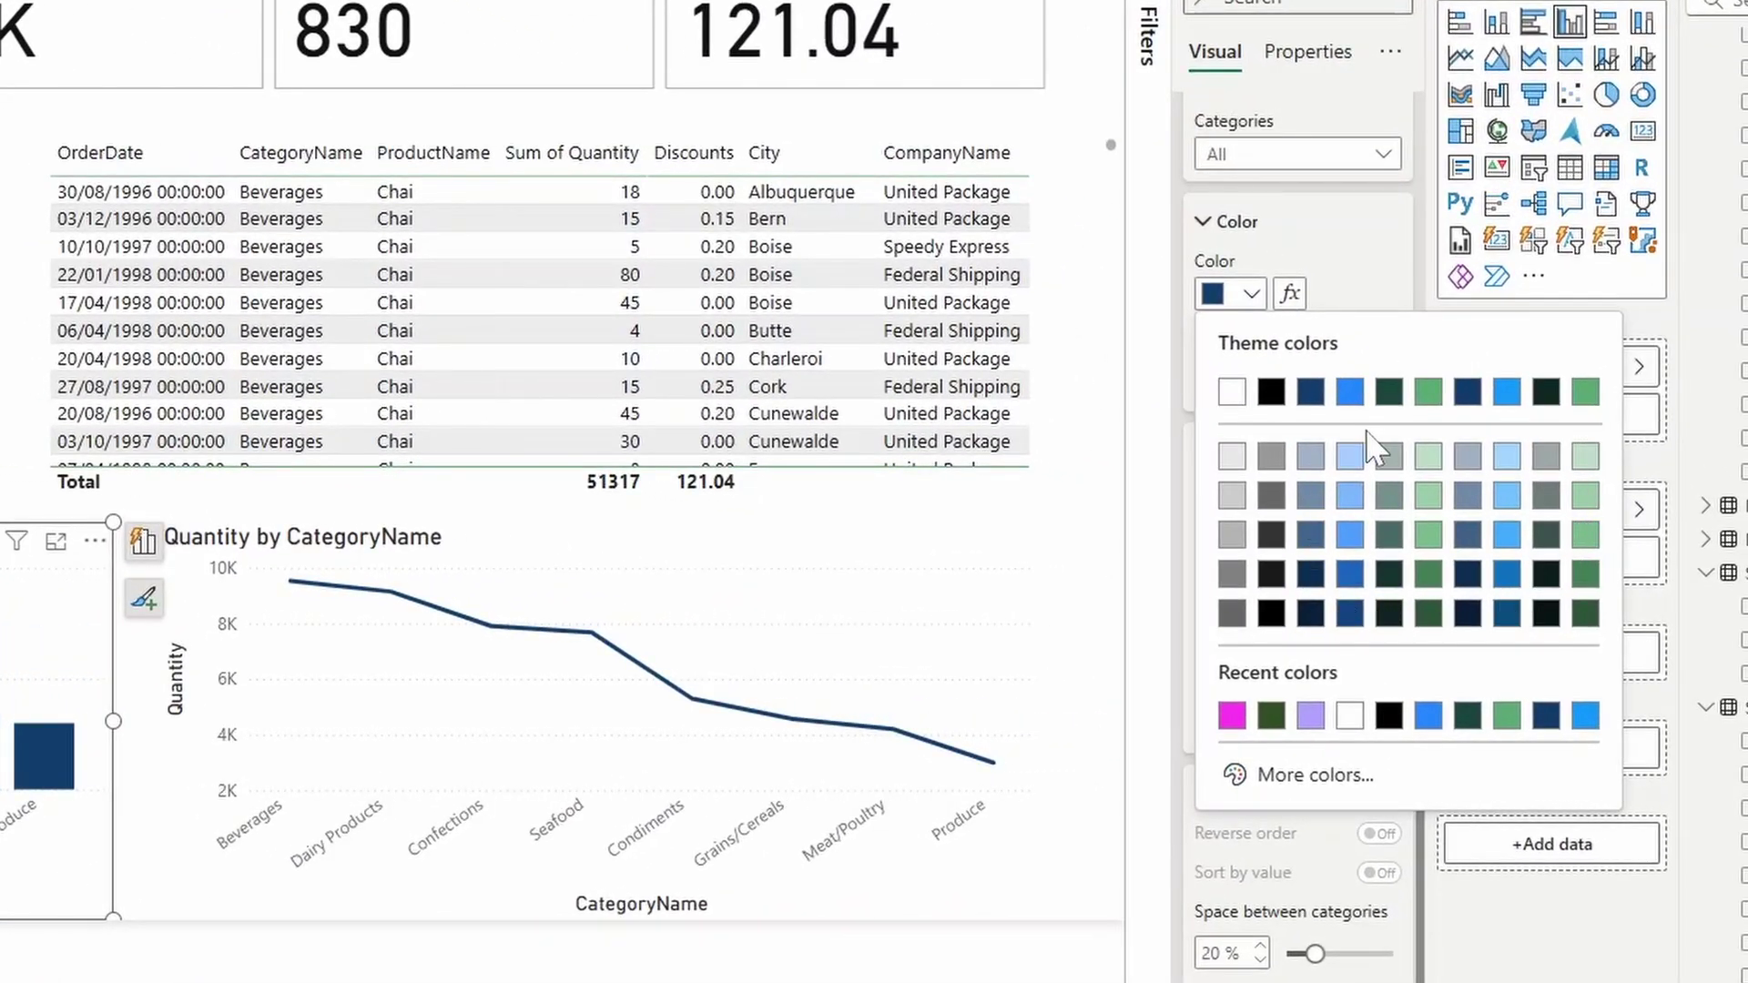
- Colour the Quantity by CategoryName columns custom orange #FFBA4B using More colors
{"action": "left_click", "coordinate": [1305, 783]}
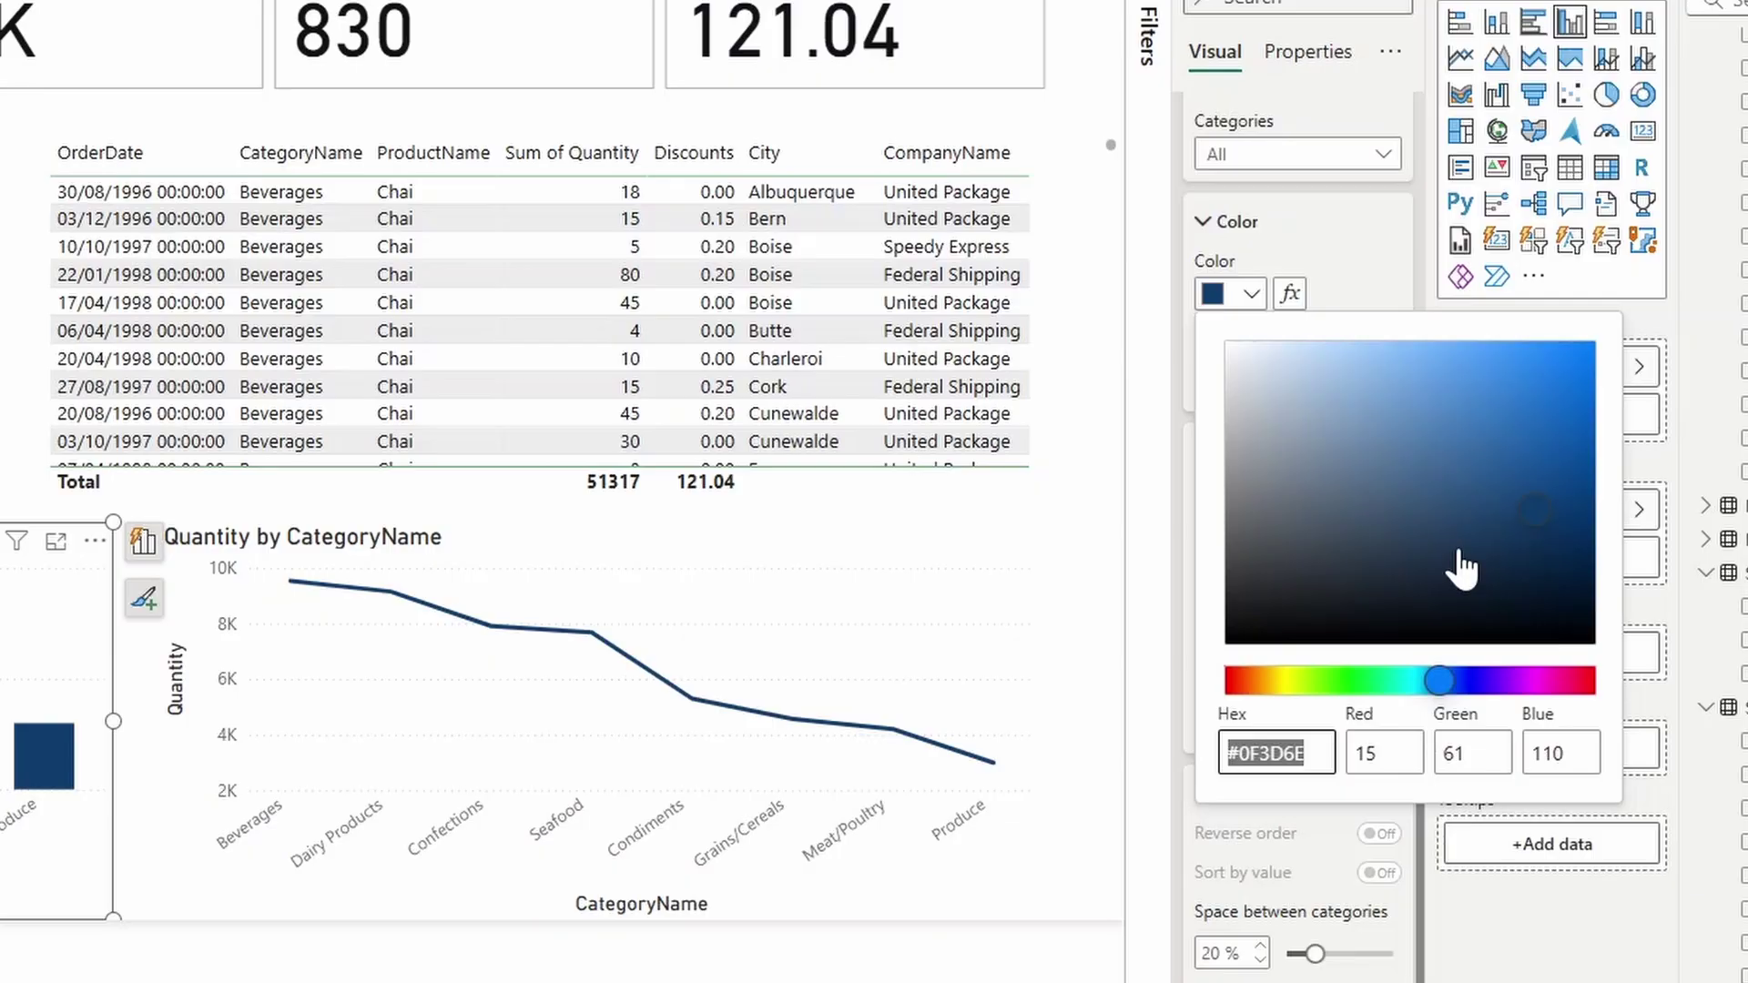
{"action": "left_click", "coordinate": [1267, 681]}
{"action": "left_click_drag", "start_coordinate": [1267, 681], "coordinate": [1260, 683]}
{"action": "left_click_drag", "start_coordinate": [1514, 441], "coordinate": [1491, 342]}
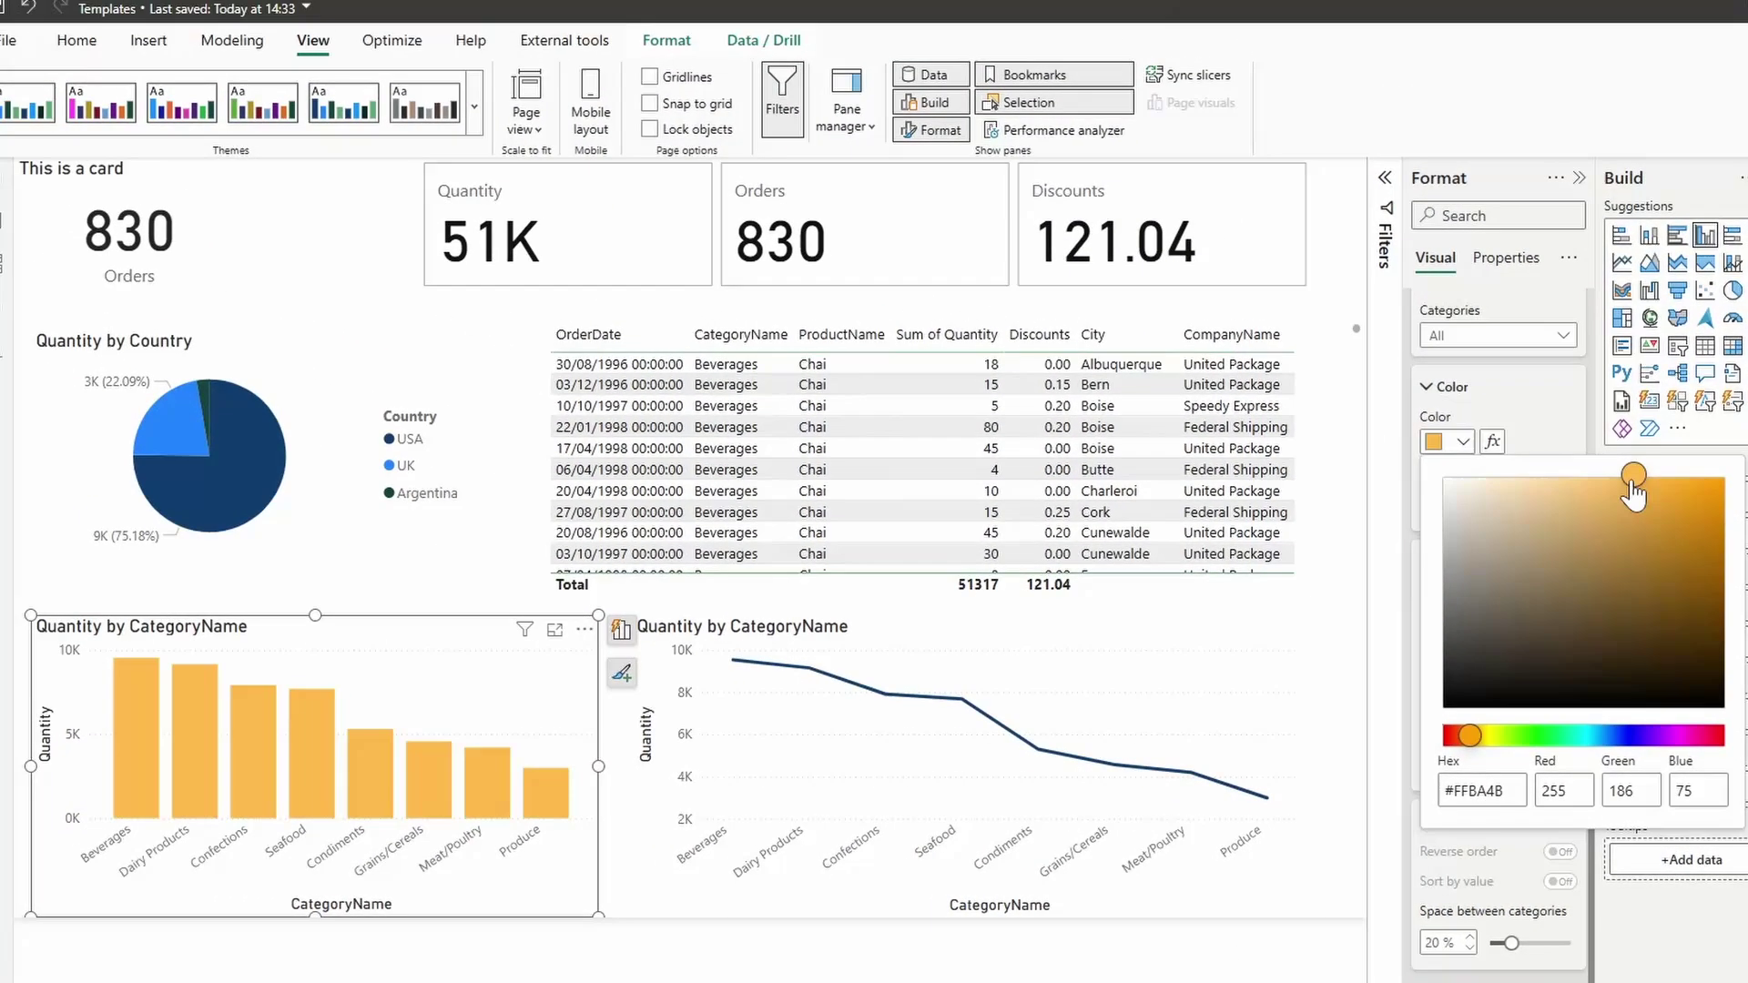
{"action": "left_click", "coordinate": [325, 259]}
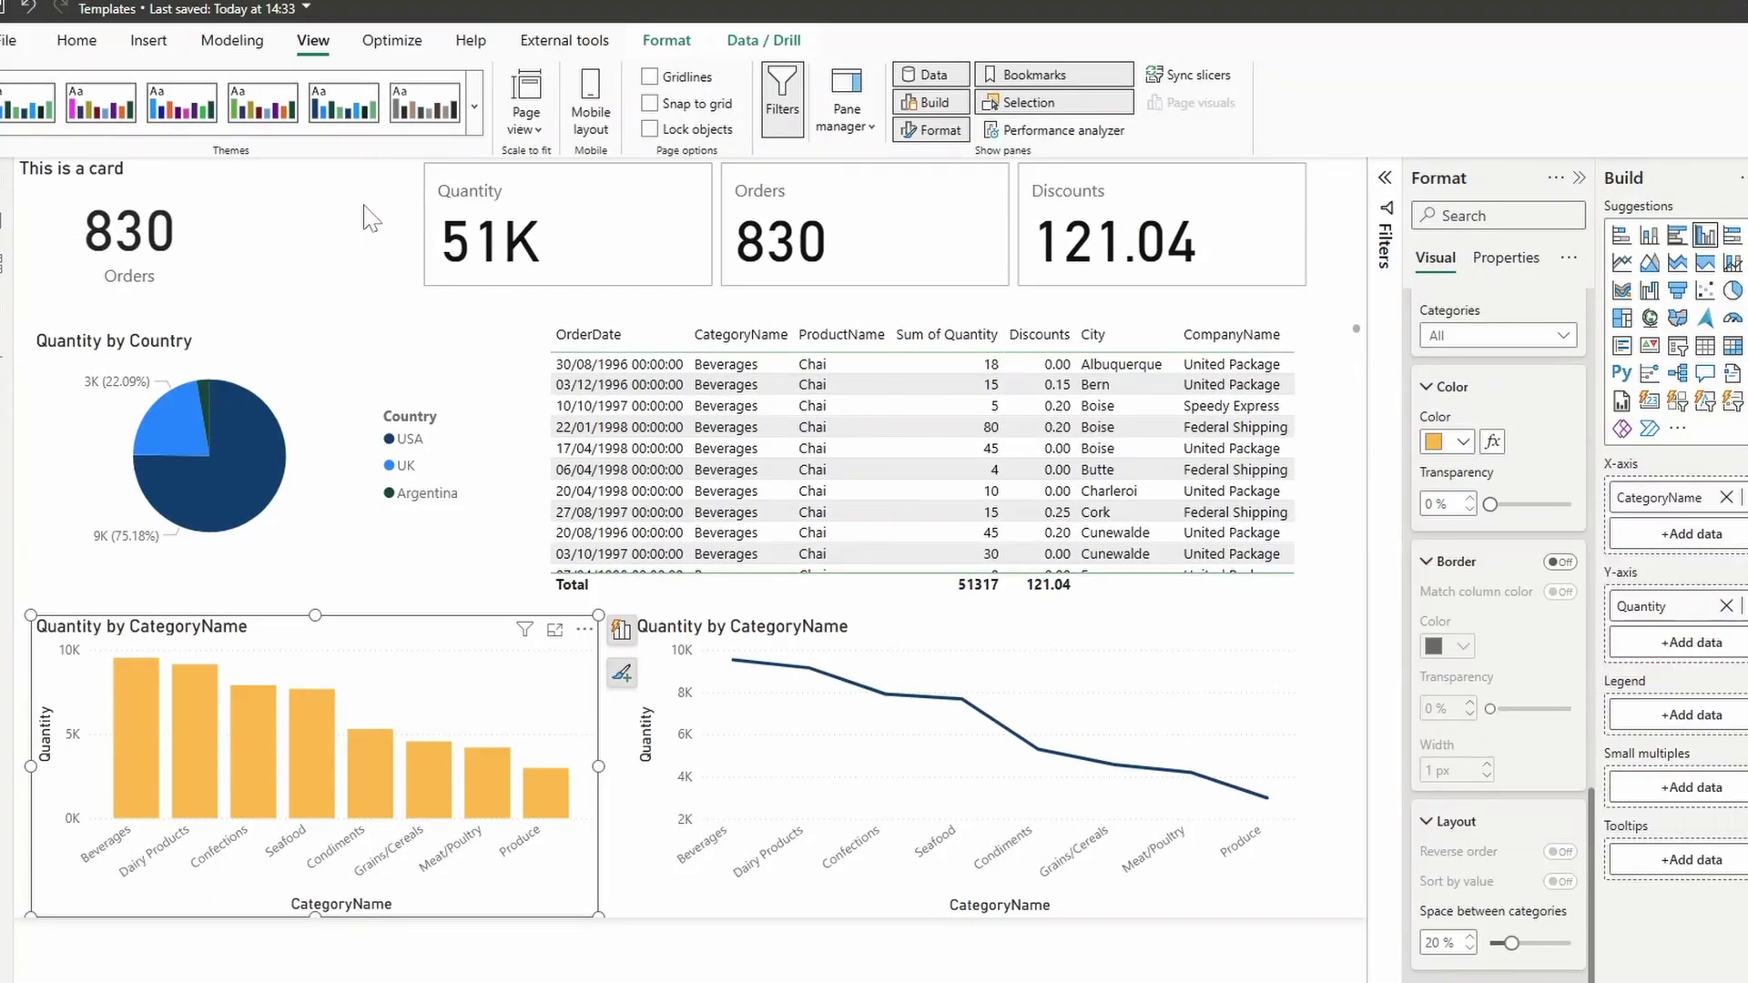
- Choose the Accessible City park thumbnail in the View ribbon's Themes gallery
{"action": "left_click", "coordinate": [114, 116]}
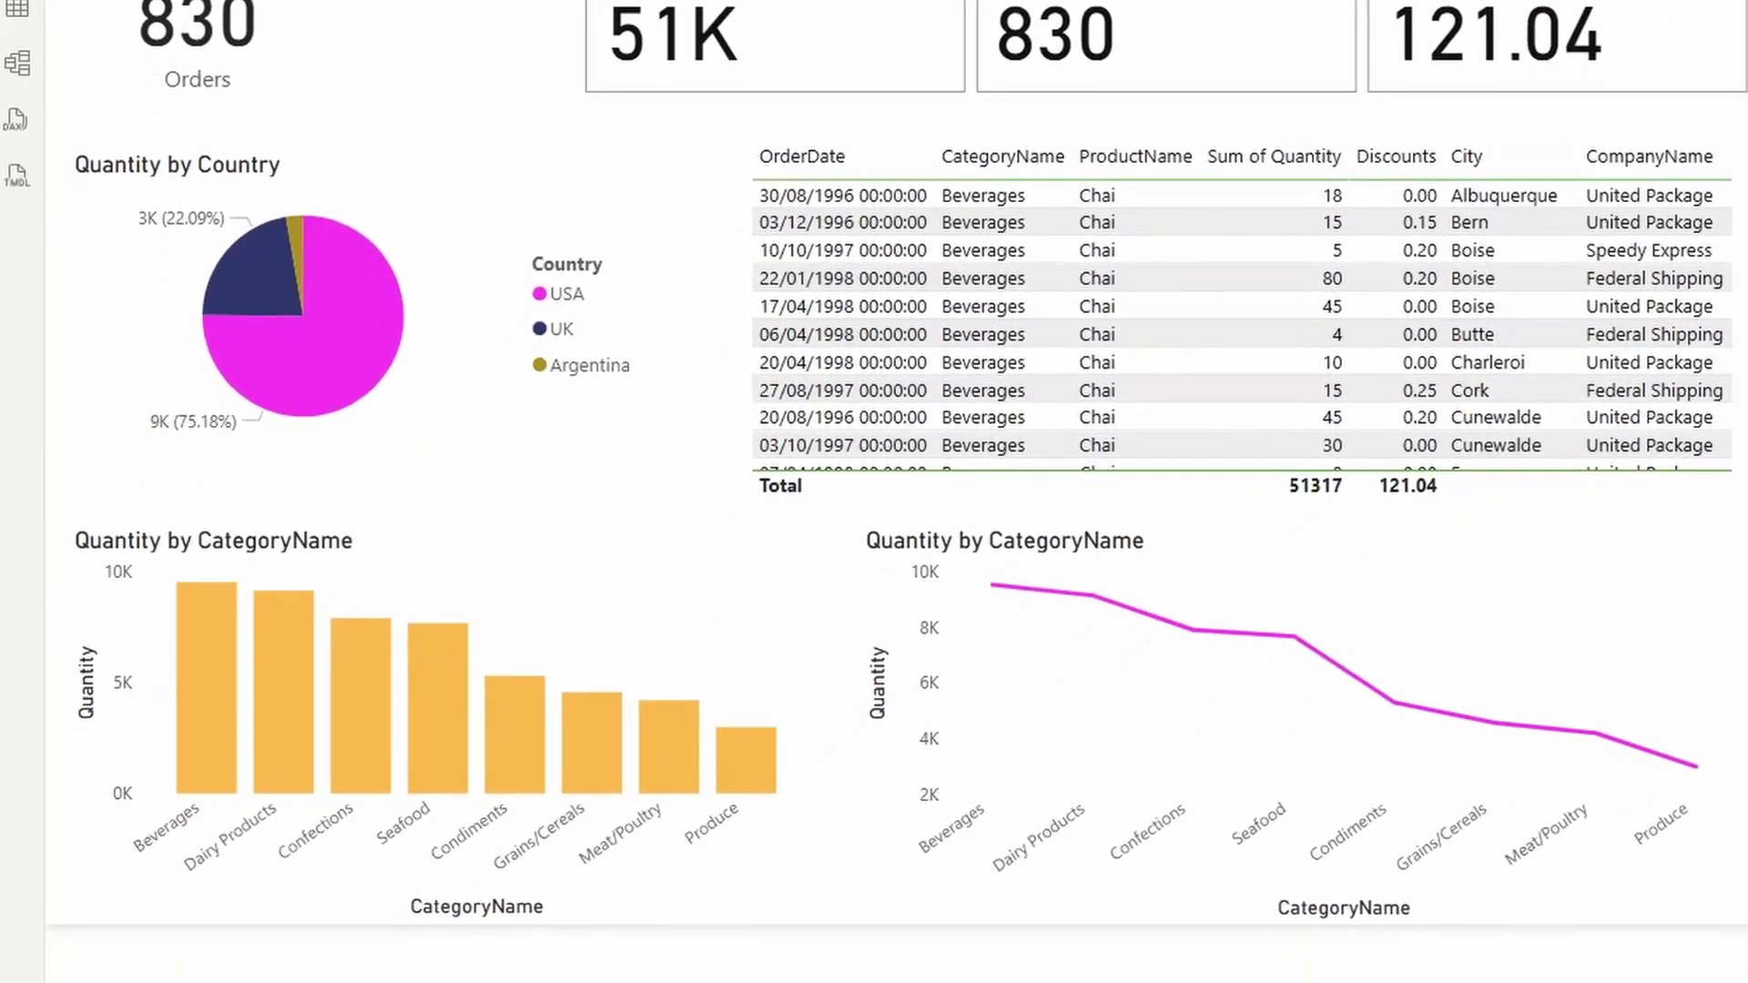
- Save the current theme as Theme.json from the Themes dropdown
{"action": "left_click", "coordinate": [566, 118]}
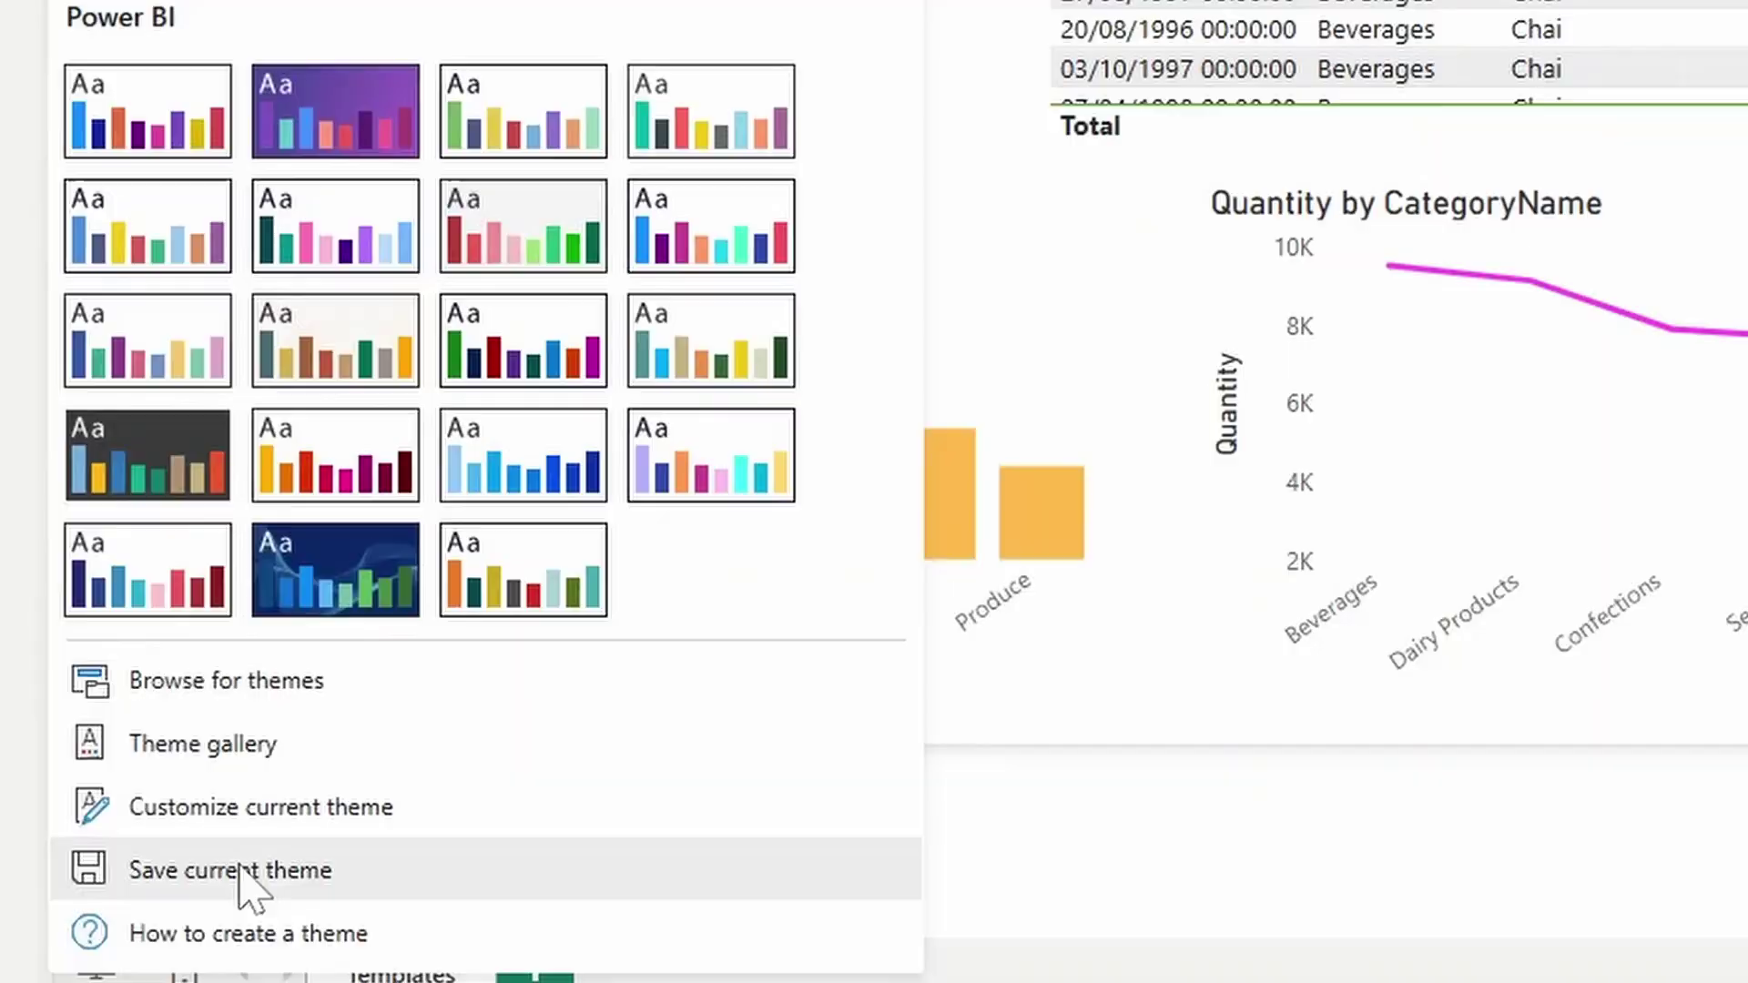
{"action": "left_click", "coordinate": [252, 867]}
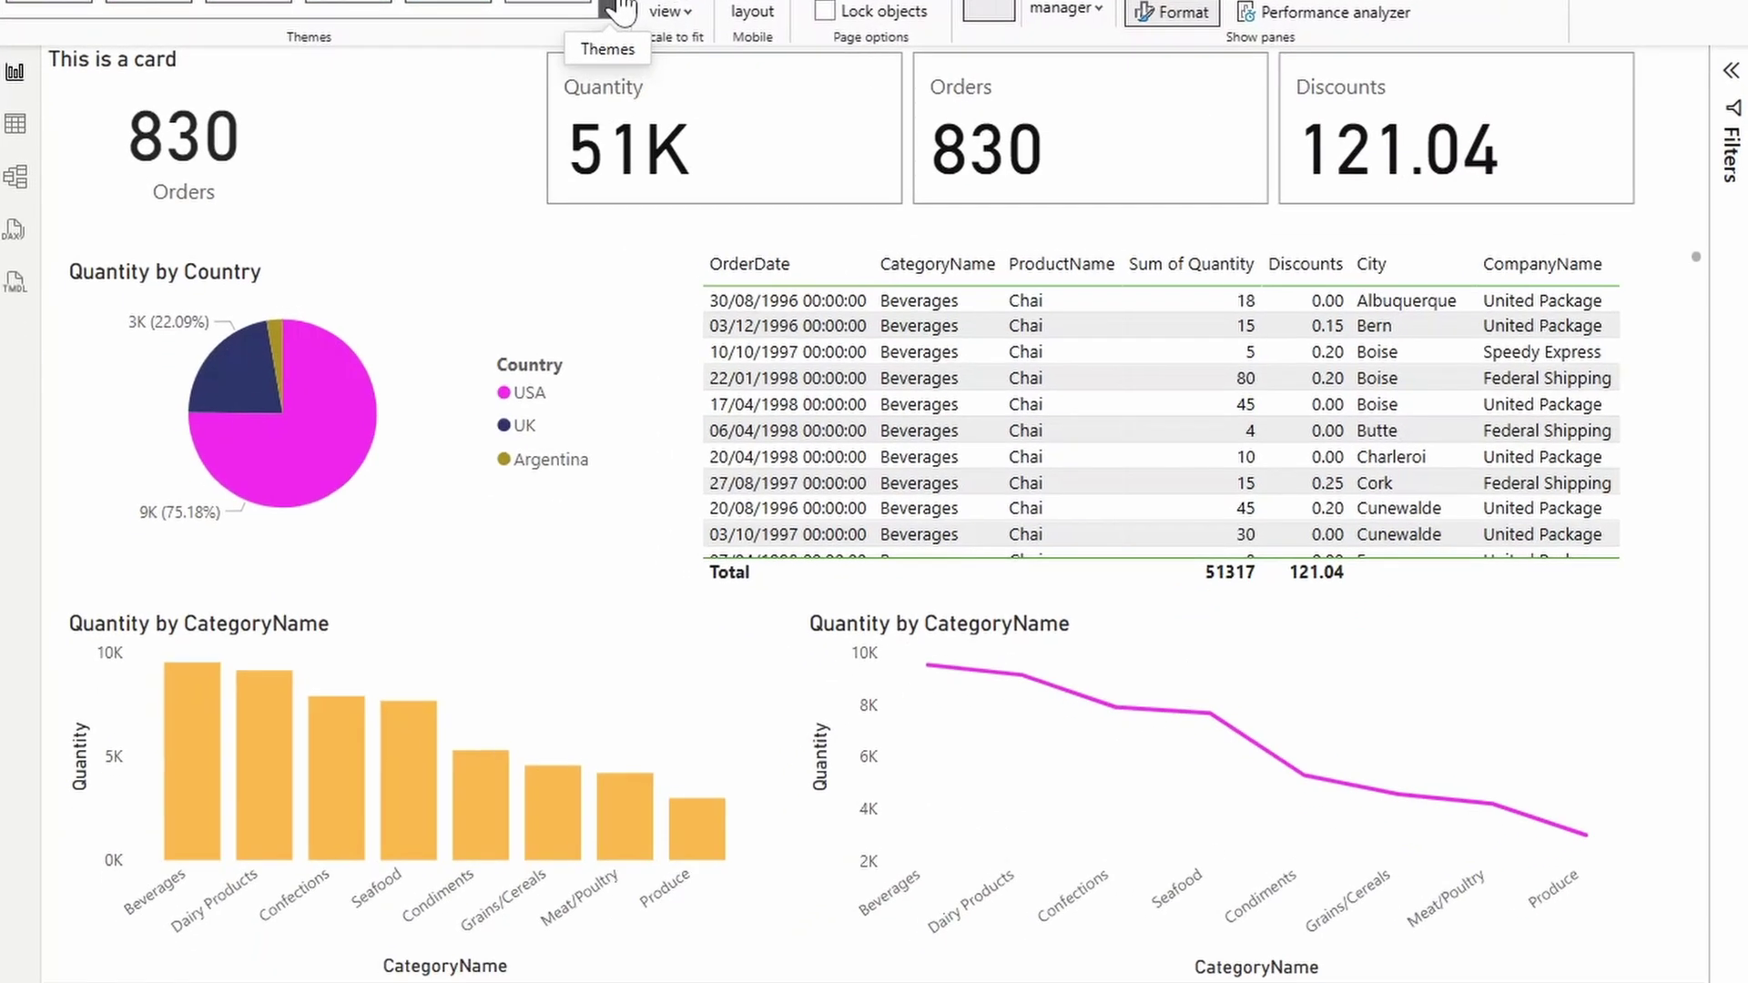
{"action": "left_click", "coordinate": [571, 137]}
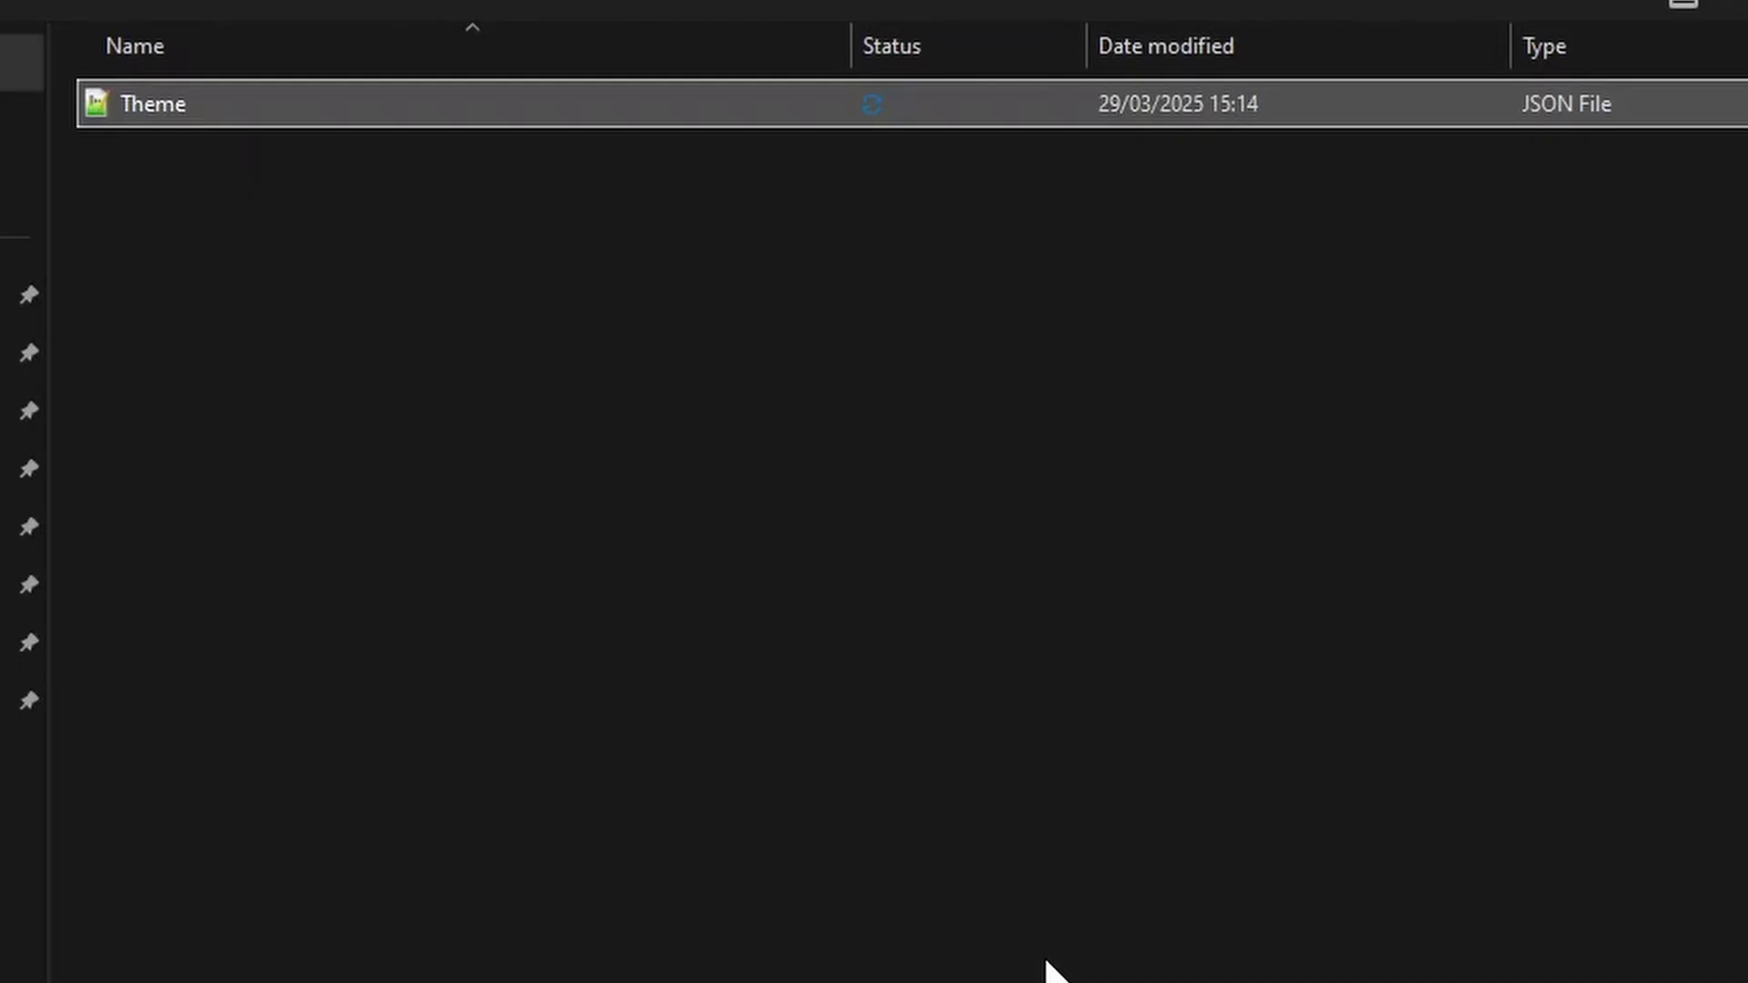
- Open the Theme file from File Explorer in Visual Studio Code via Open with
{"action": "left_click", "coordinate": [238, 284]}
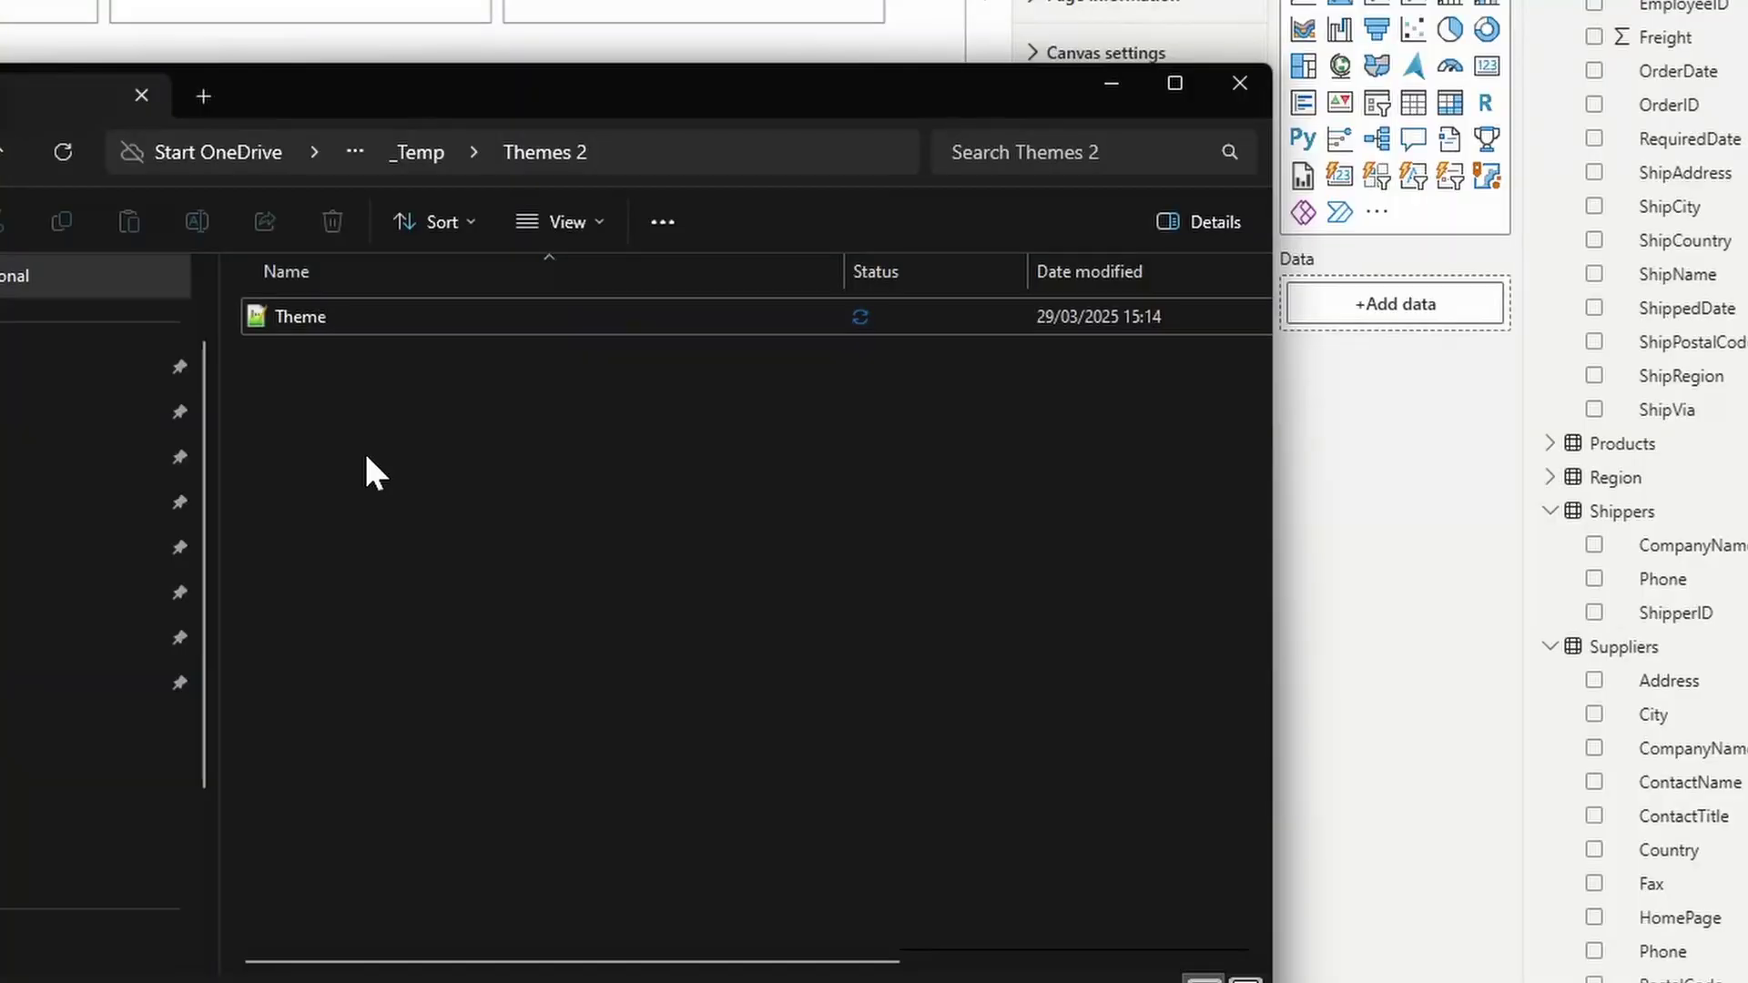
{"action": "right_click", "coordinate": [309, 317]}
{"action": "mouse_move", "coordinate": [653, 445]}
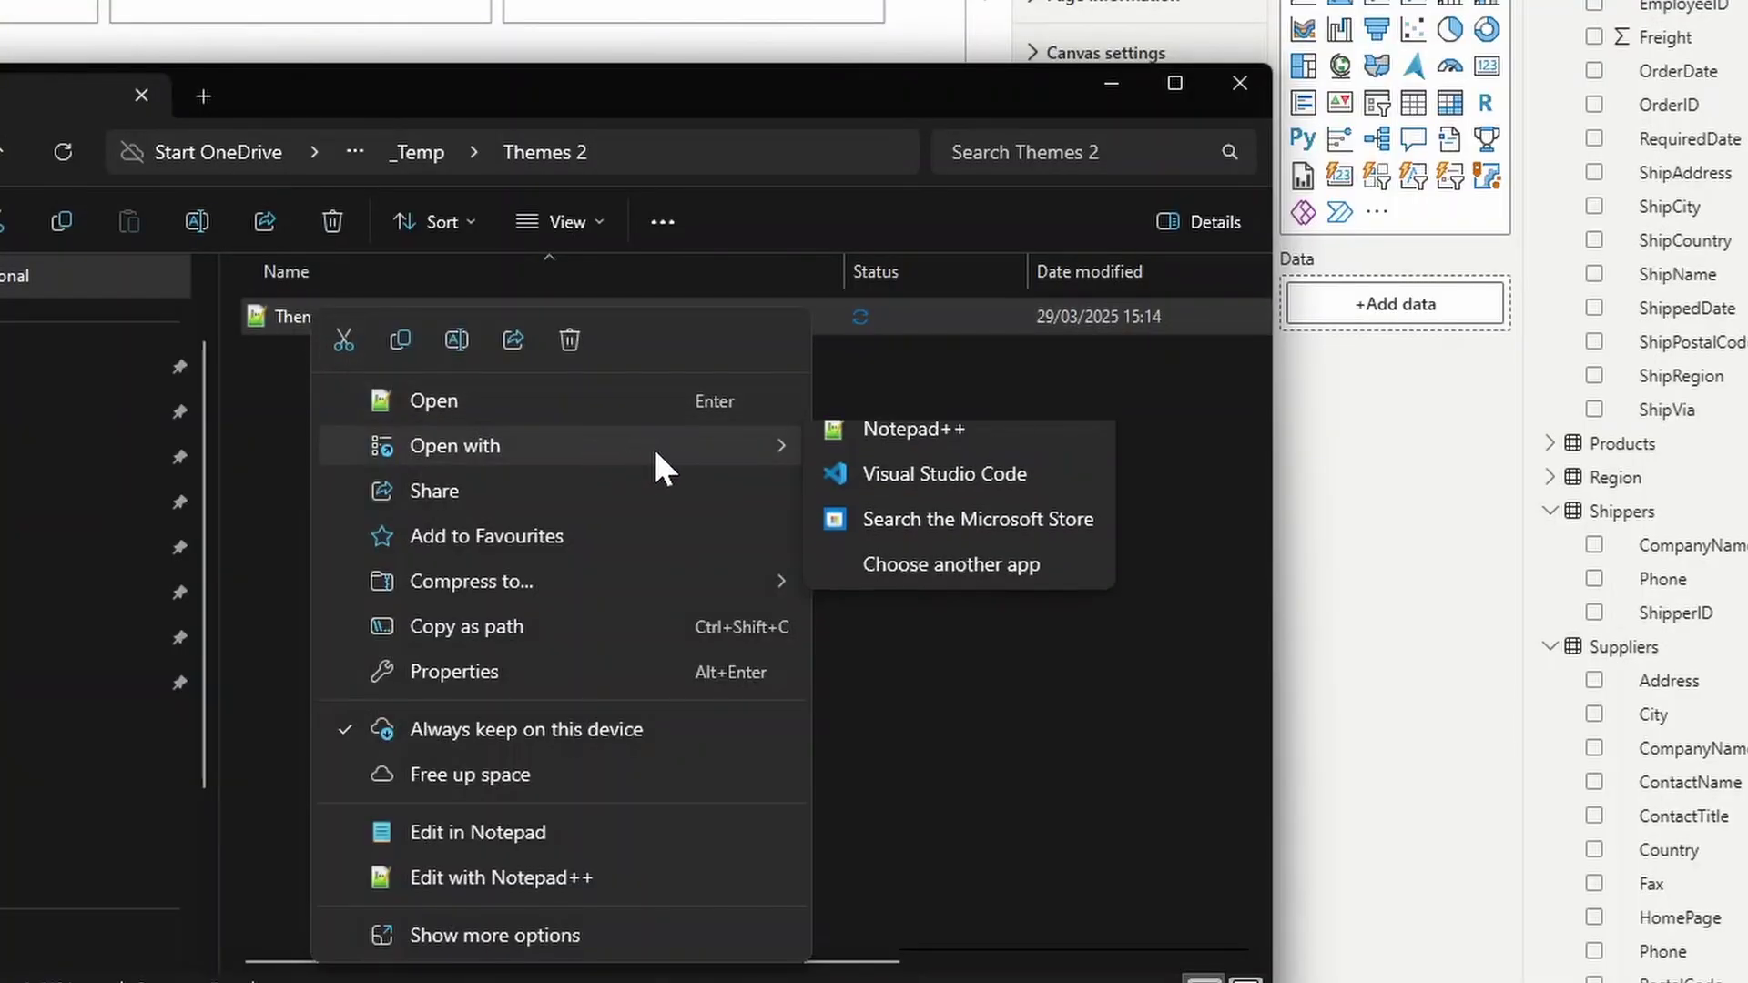
{"action": "left_click", "coordinate": [936, 491]}
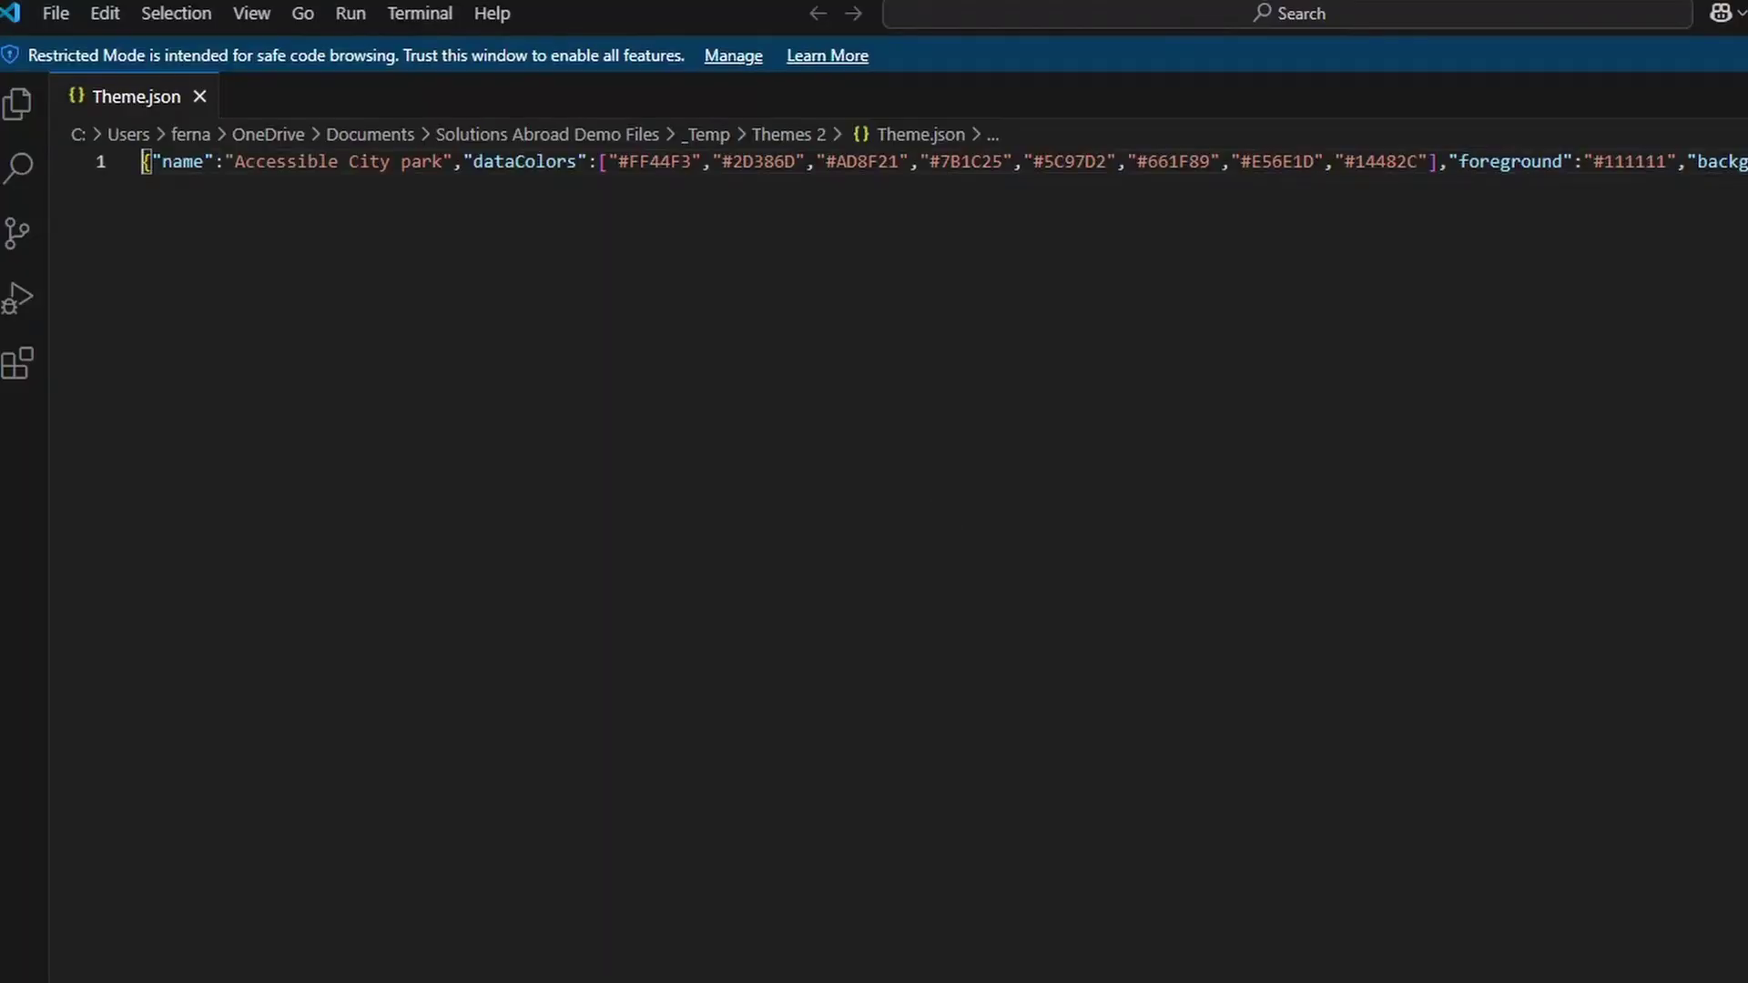
- Format Theme.json into indented lines and highlight the name entry and the dataColors array
{"action": "key", "text": "shift+alt+f"}
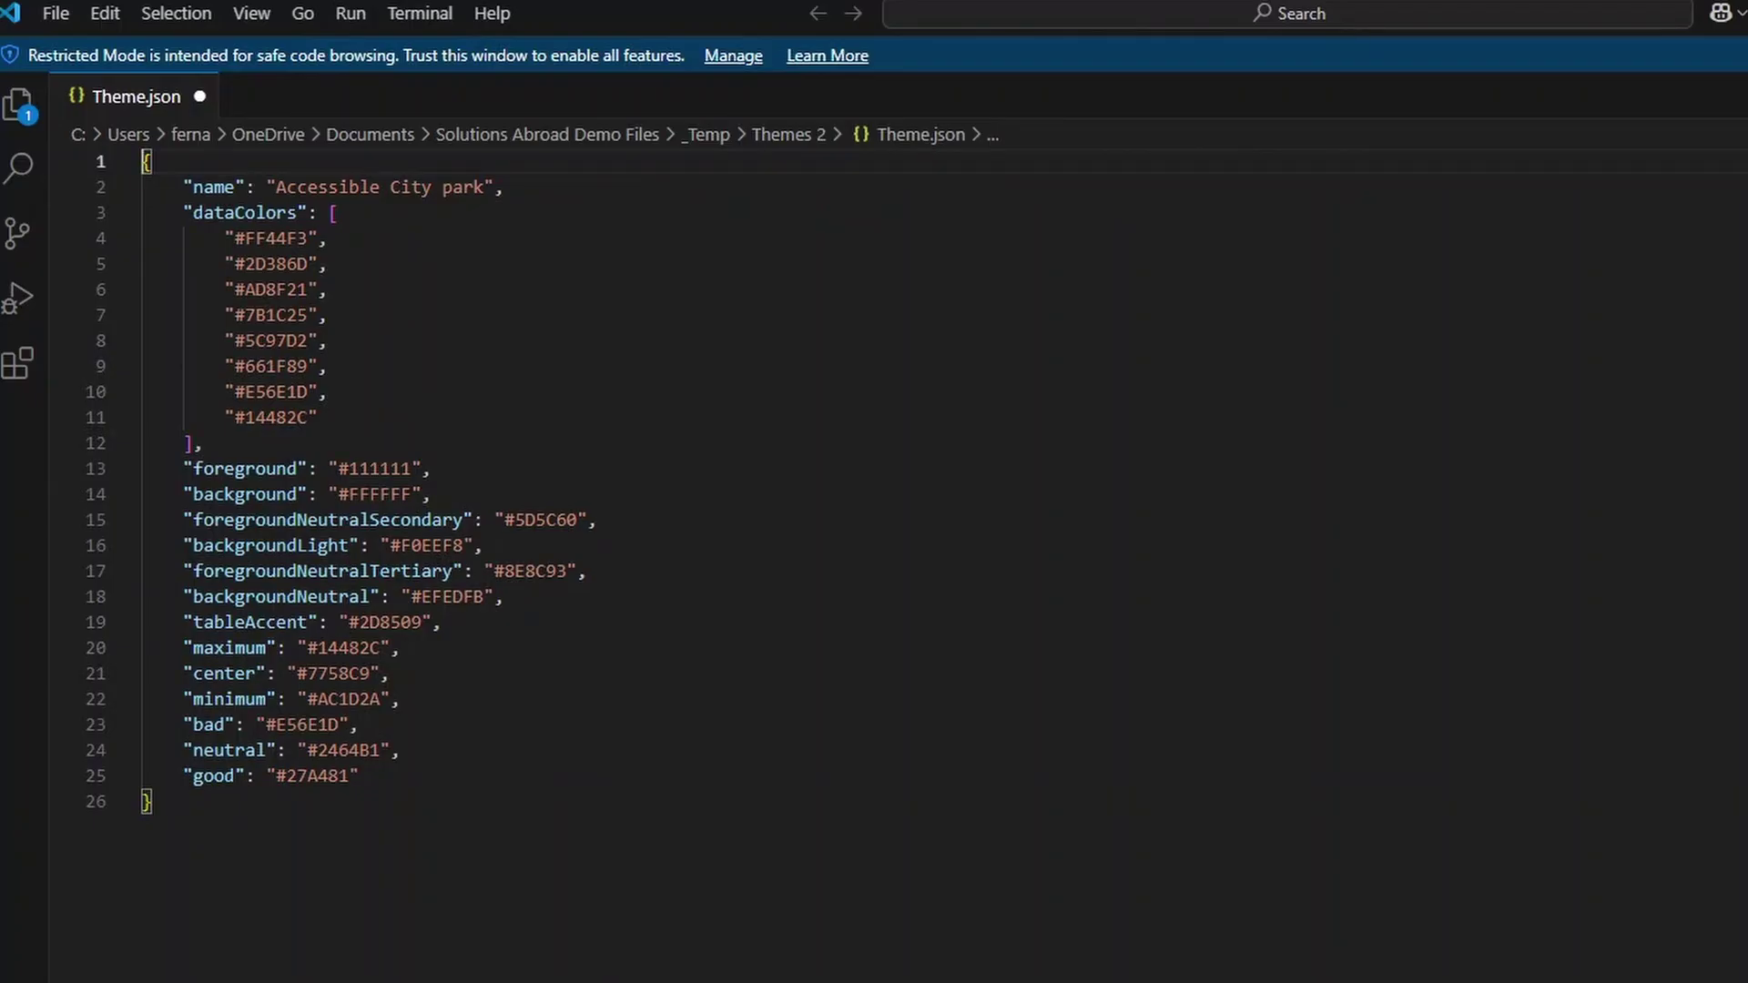
{"action": "left_click", "coordinate": [152, 801]}
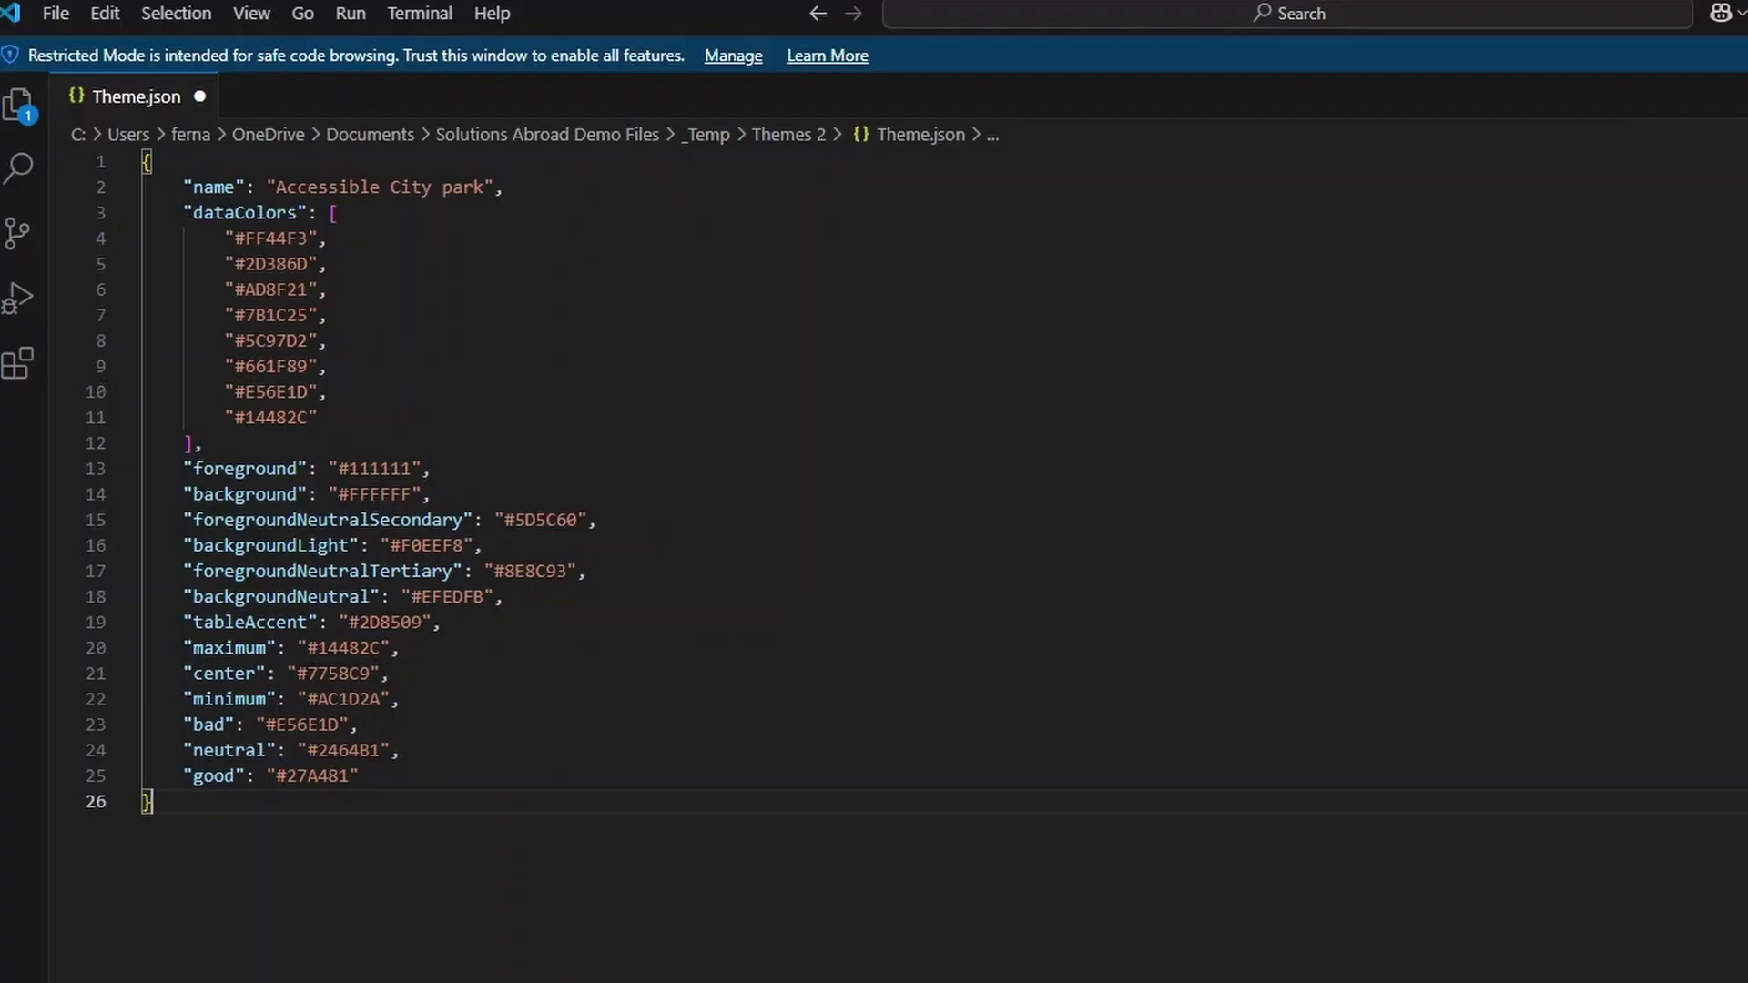
{"action": "left_click_drag", "start_coordinate": [503, 187], "coordinate": [192, 186]}
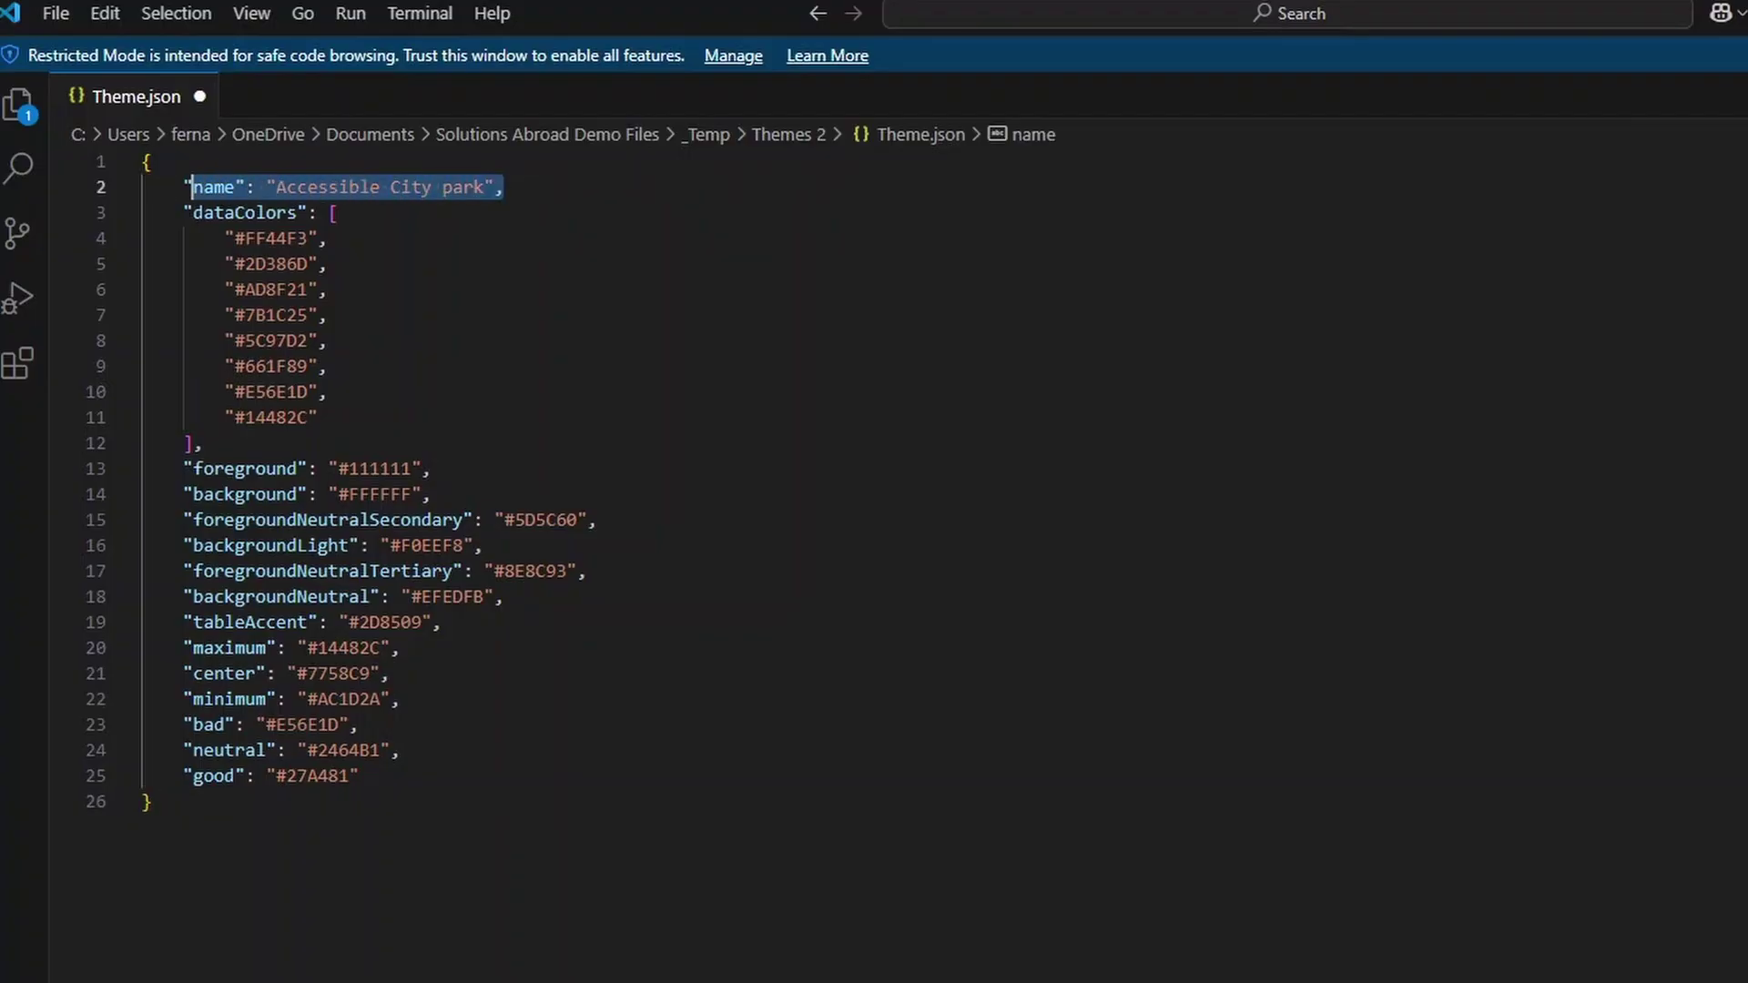
{"action": "left_click_drag", "start_coordinate": [203, 443], "coordinate": [142, 212]}
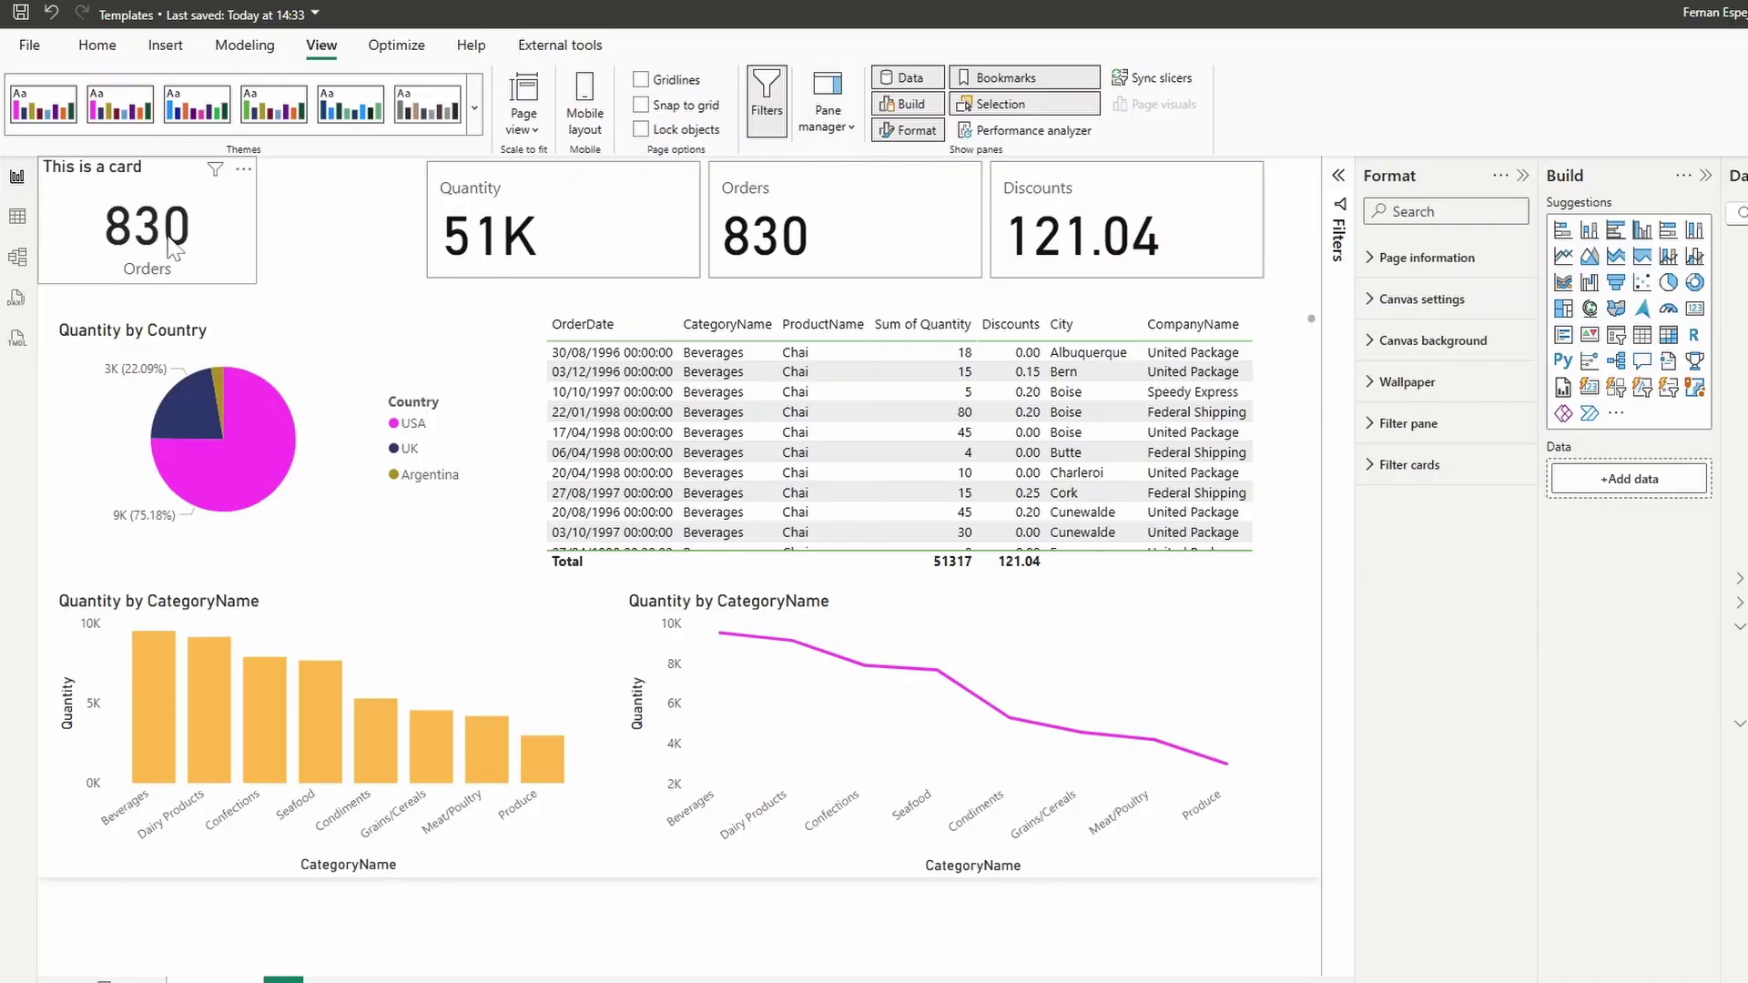
- Select the 'This is a card' and Quantity, Orders and Discounts cards and inspect their Size and style settings
{"action": "left_click", "coordinate": [189, 266]}
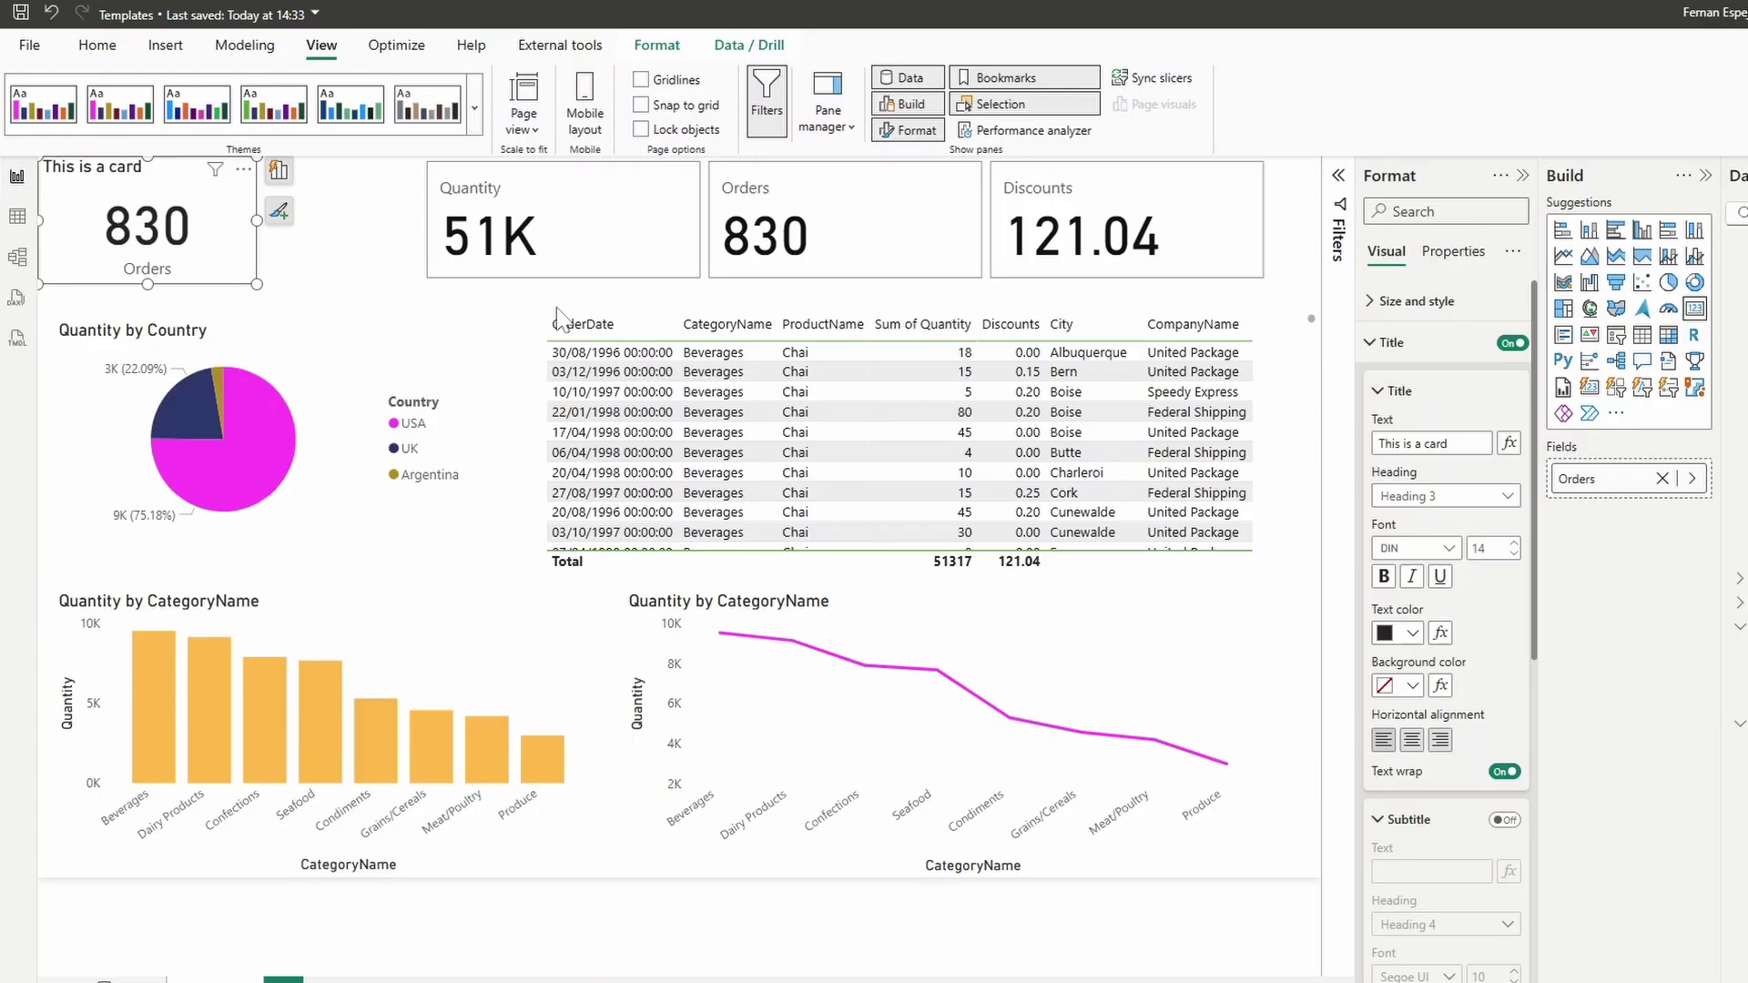
{"action": "left_click", "coordinate": [703, 287]}
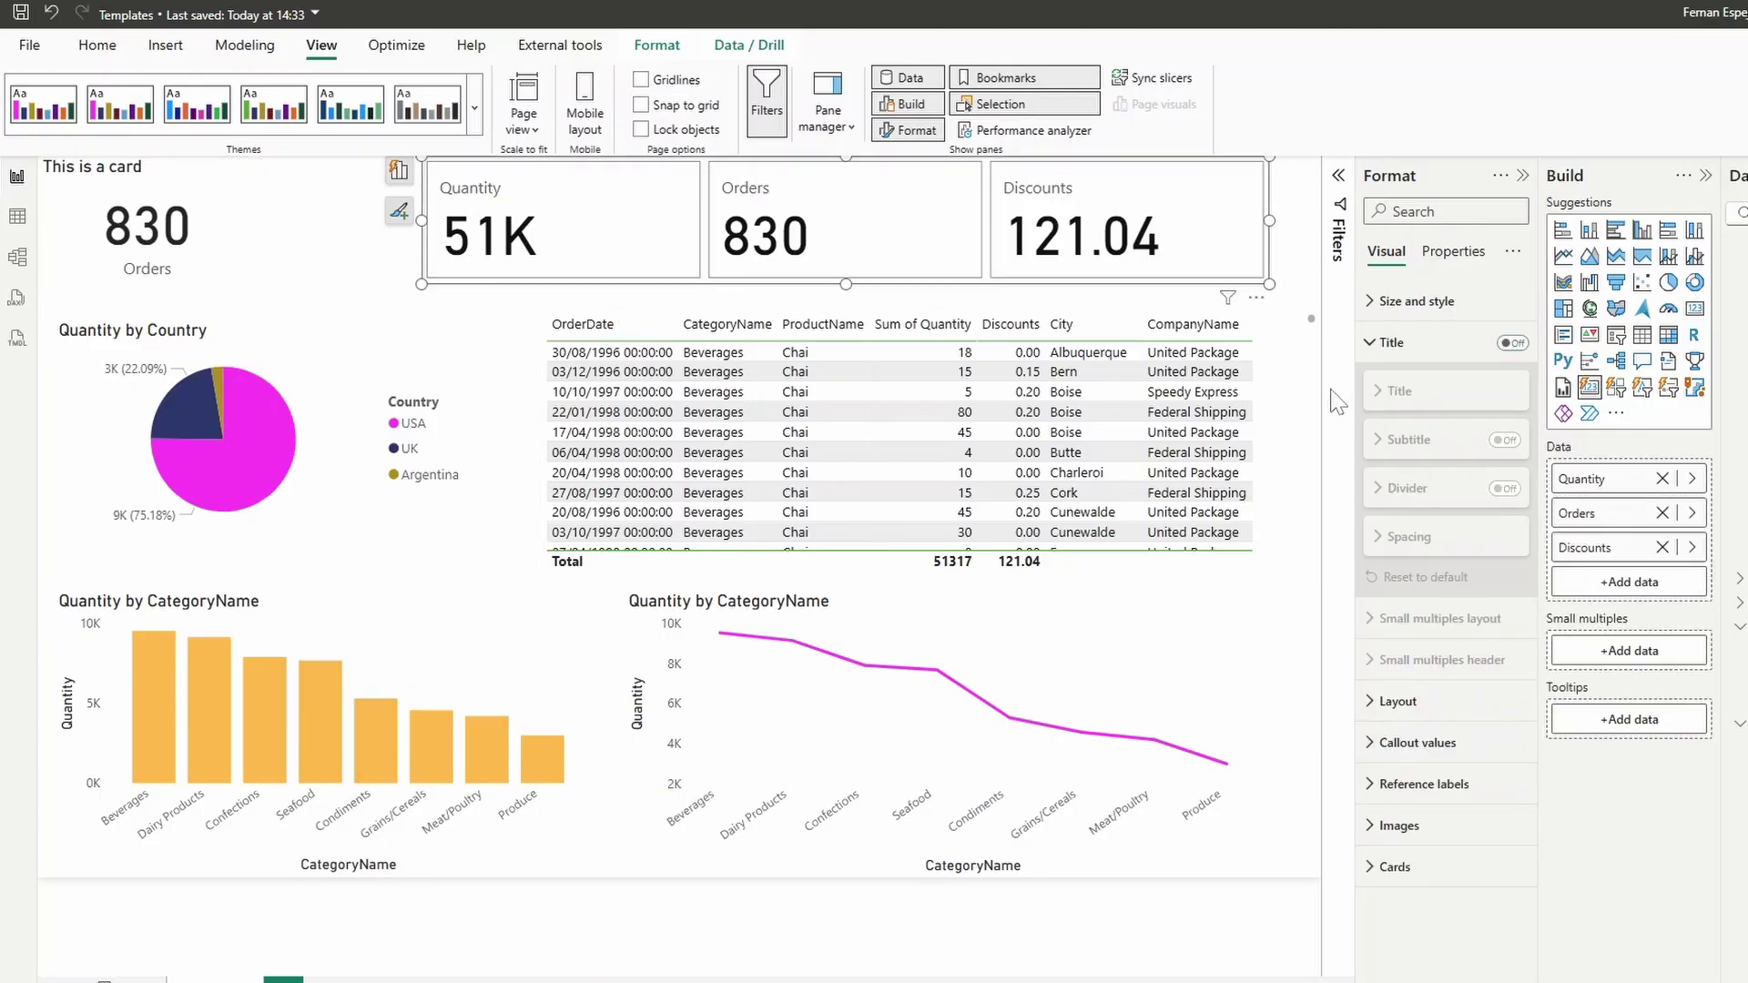
{"action": "left_click", "coordinate": [1438, 322]}
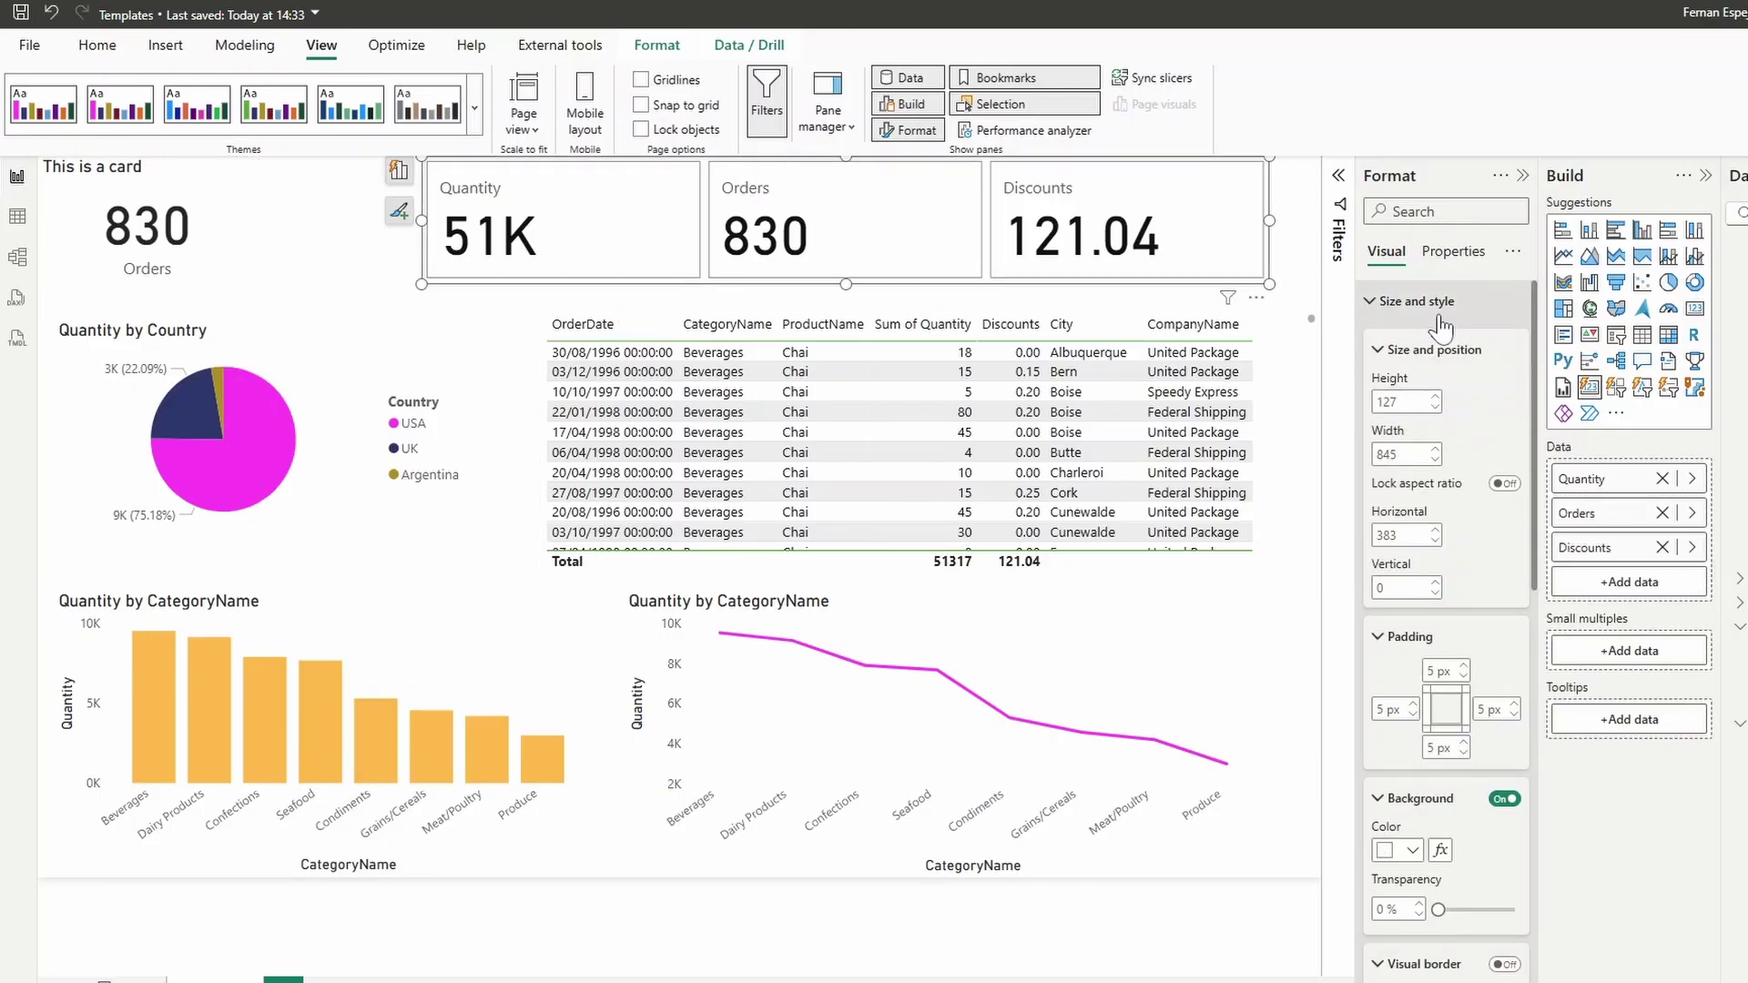
{"action": "scroll", "coordinate": [1467, 762], "scroll_direction": "down", "scroll_amount": 3}
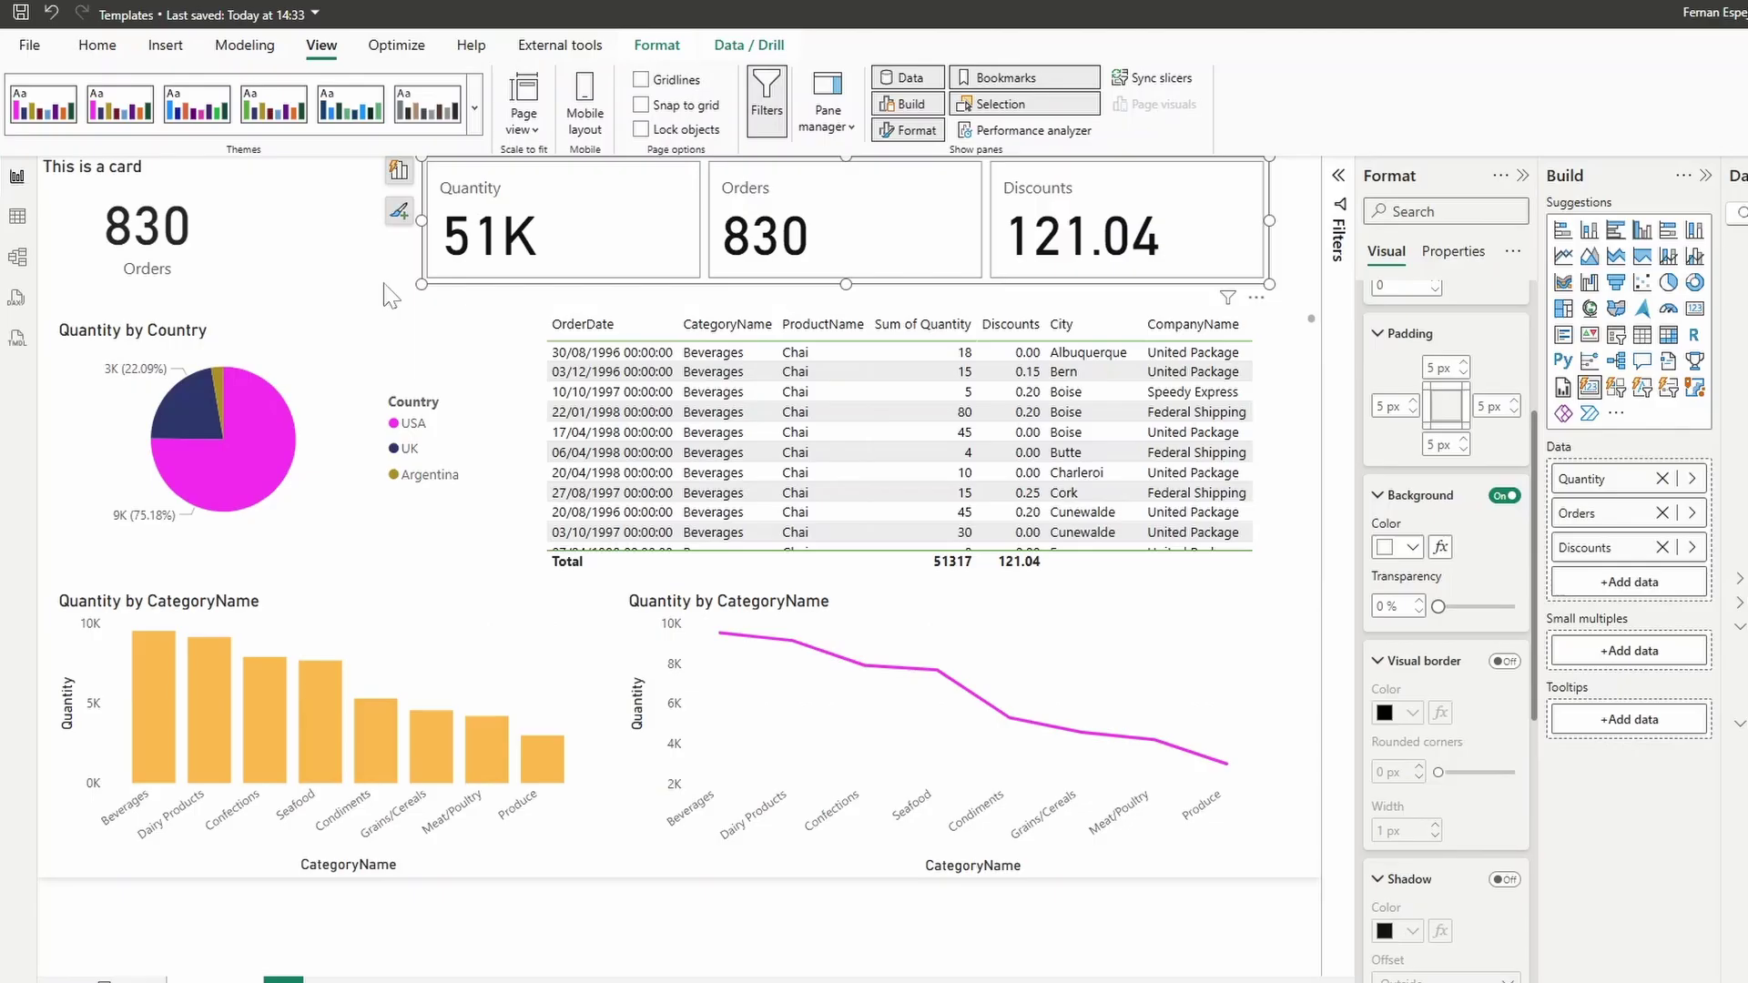
{"action": "left_click", "coordinate": [198, 249]}
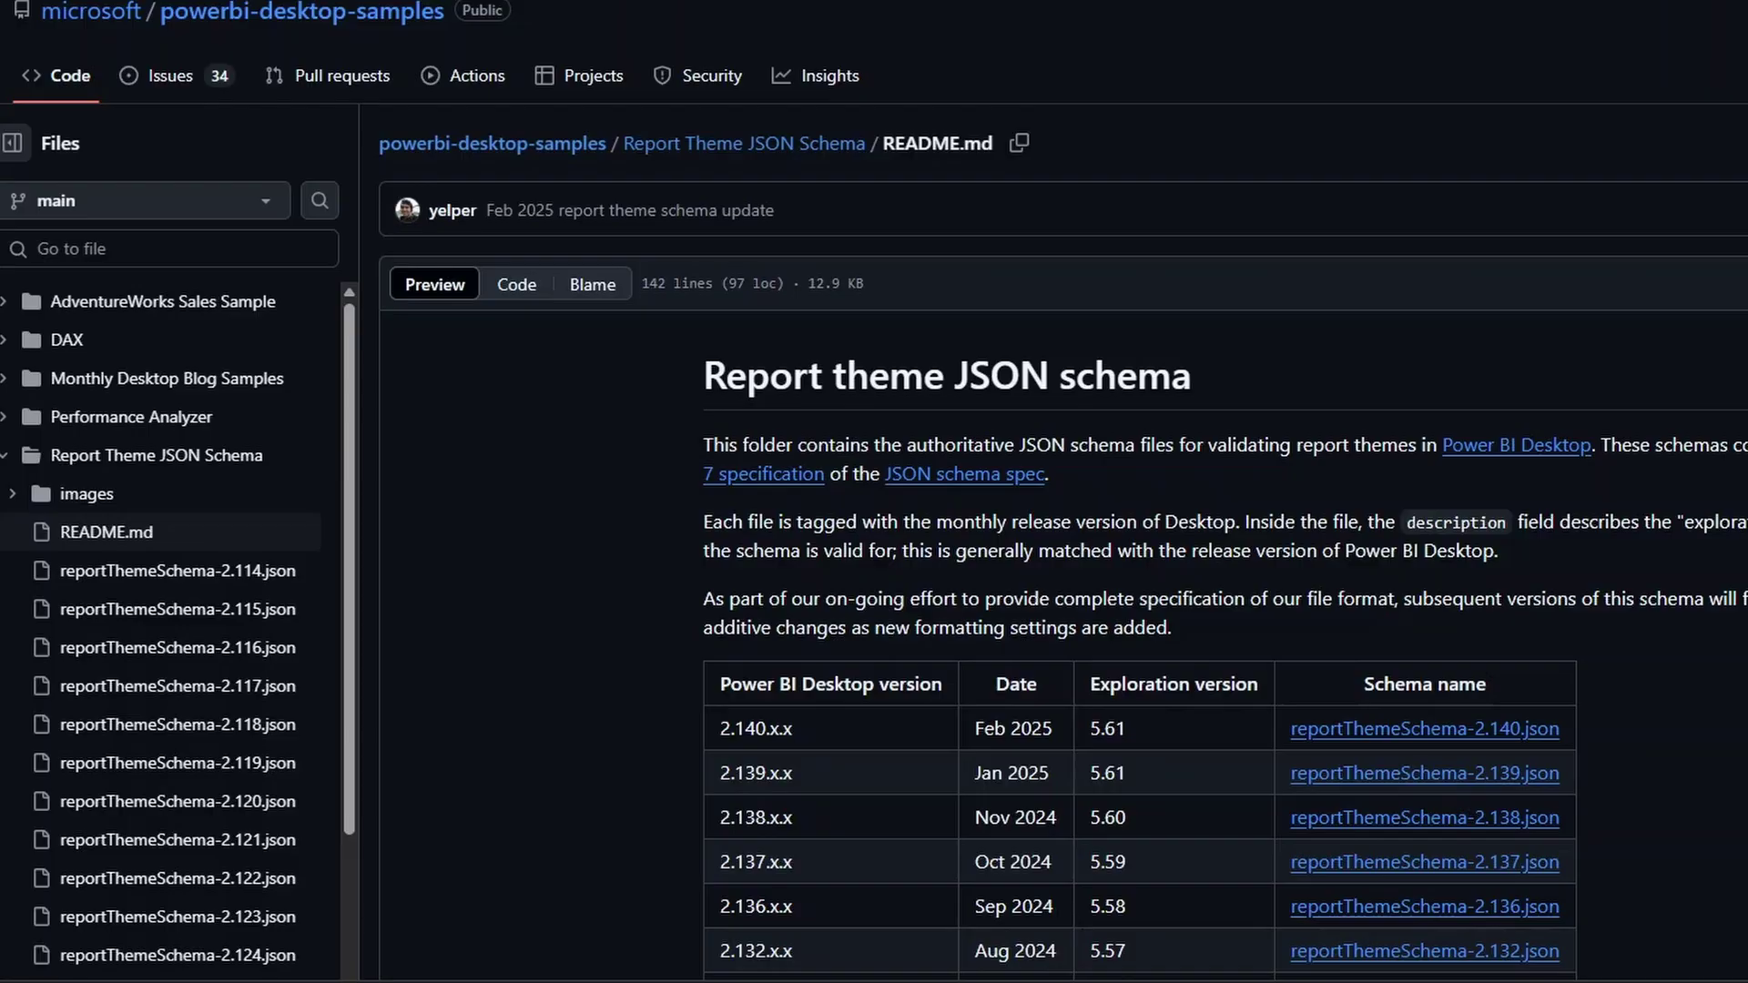
- Download the raw reportThemeSchema-2.140.json file from GitHub and save it
{"action": "left_click", "coordinate": [1363, 733]}
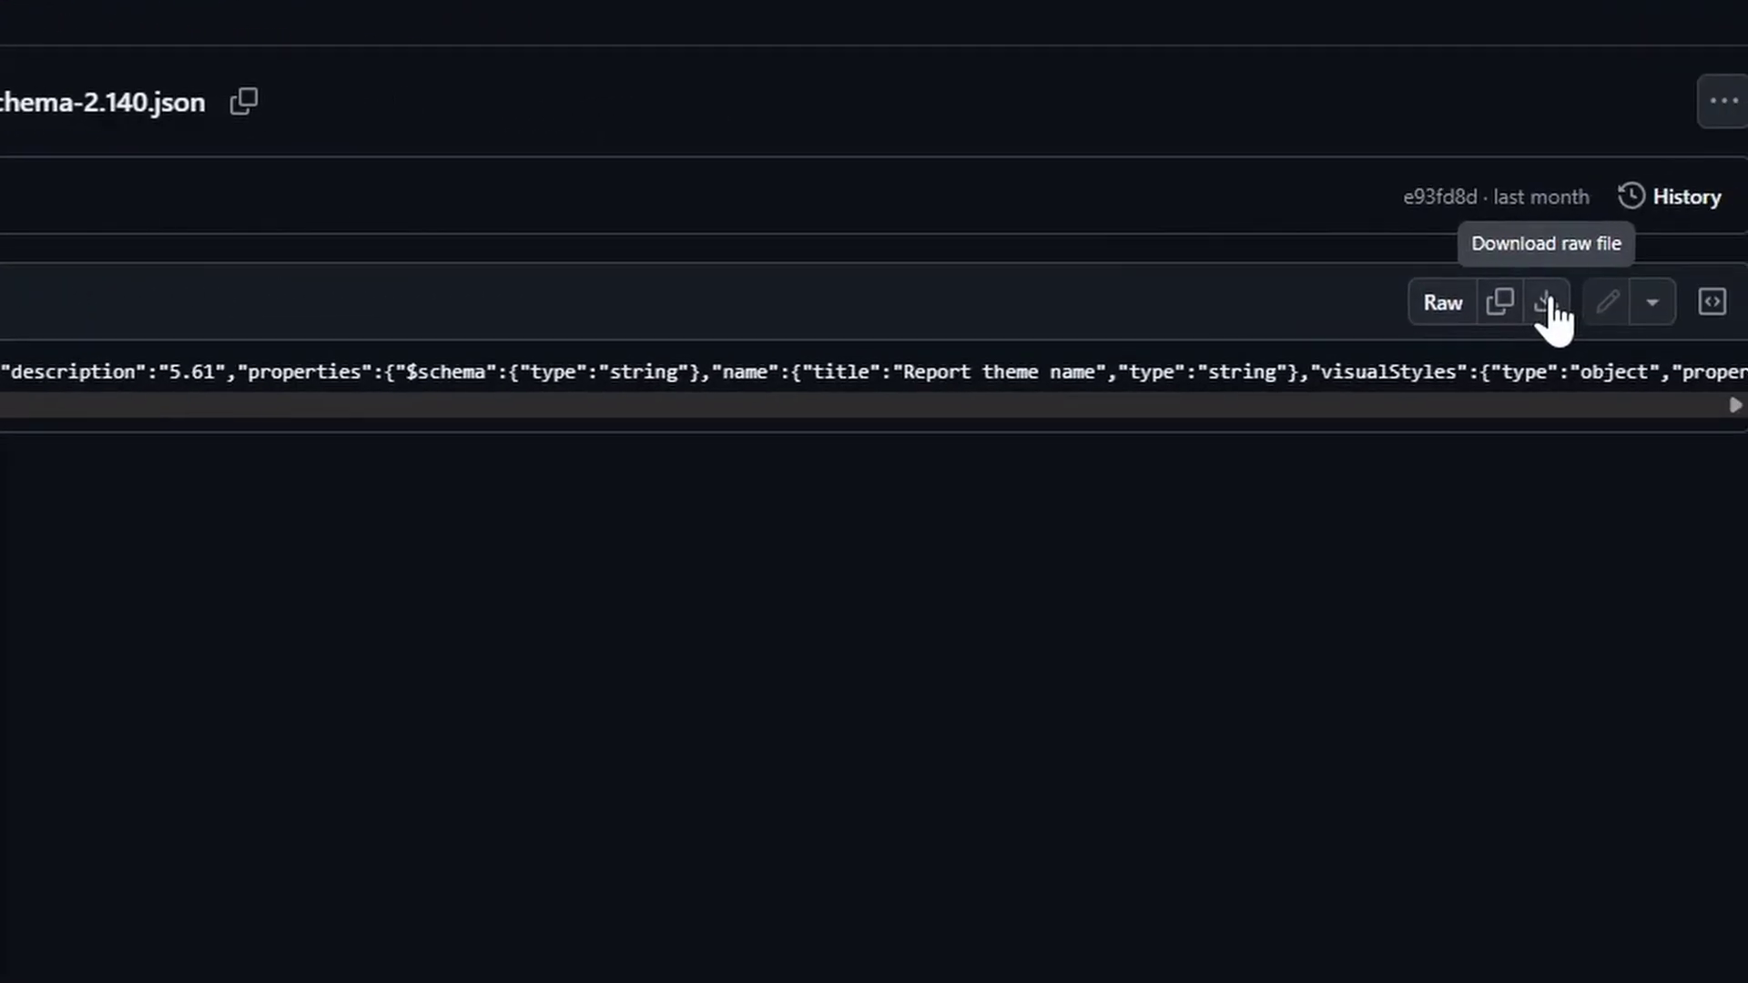
{"action": "left_click", "coordinate": [1548, 303]}
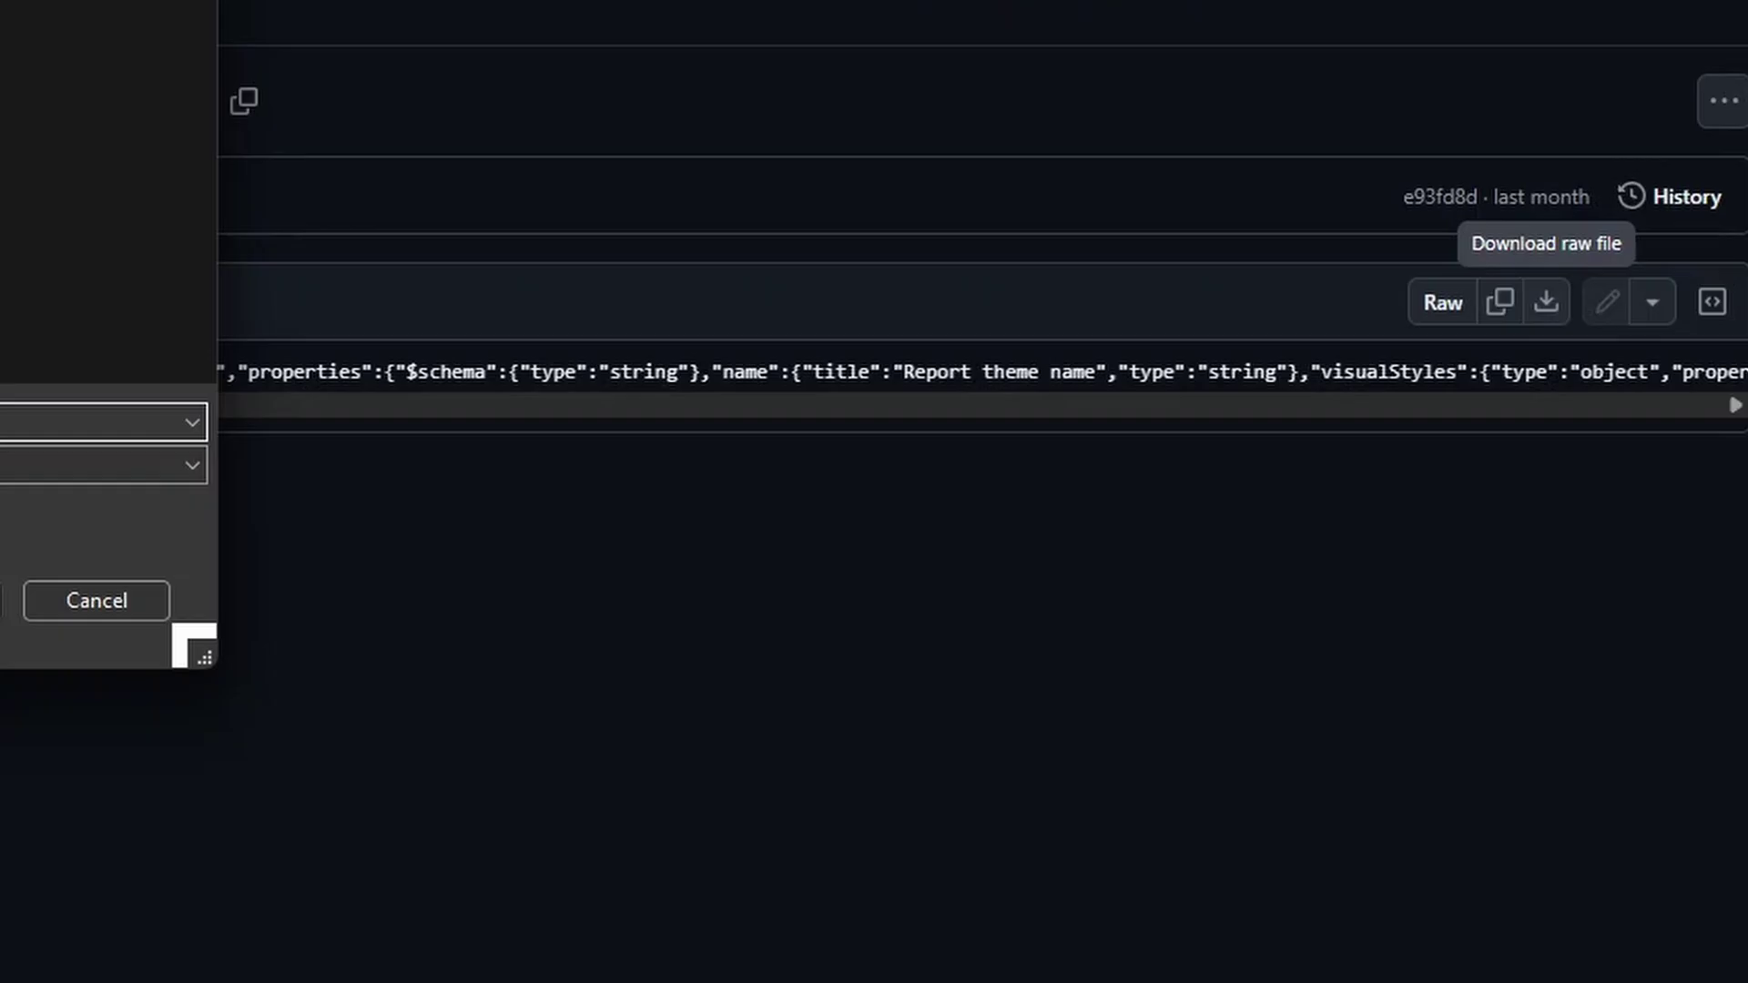
{"action": "left_click", "coordinate": [2, 601]}
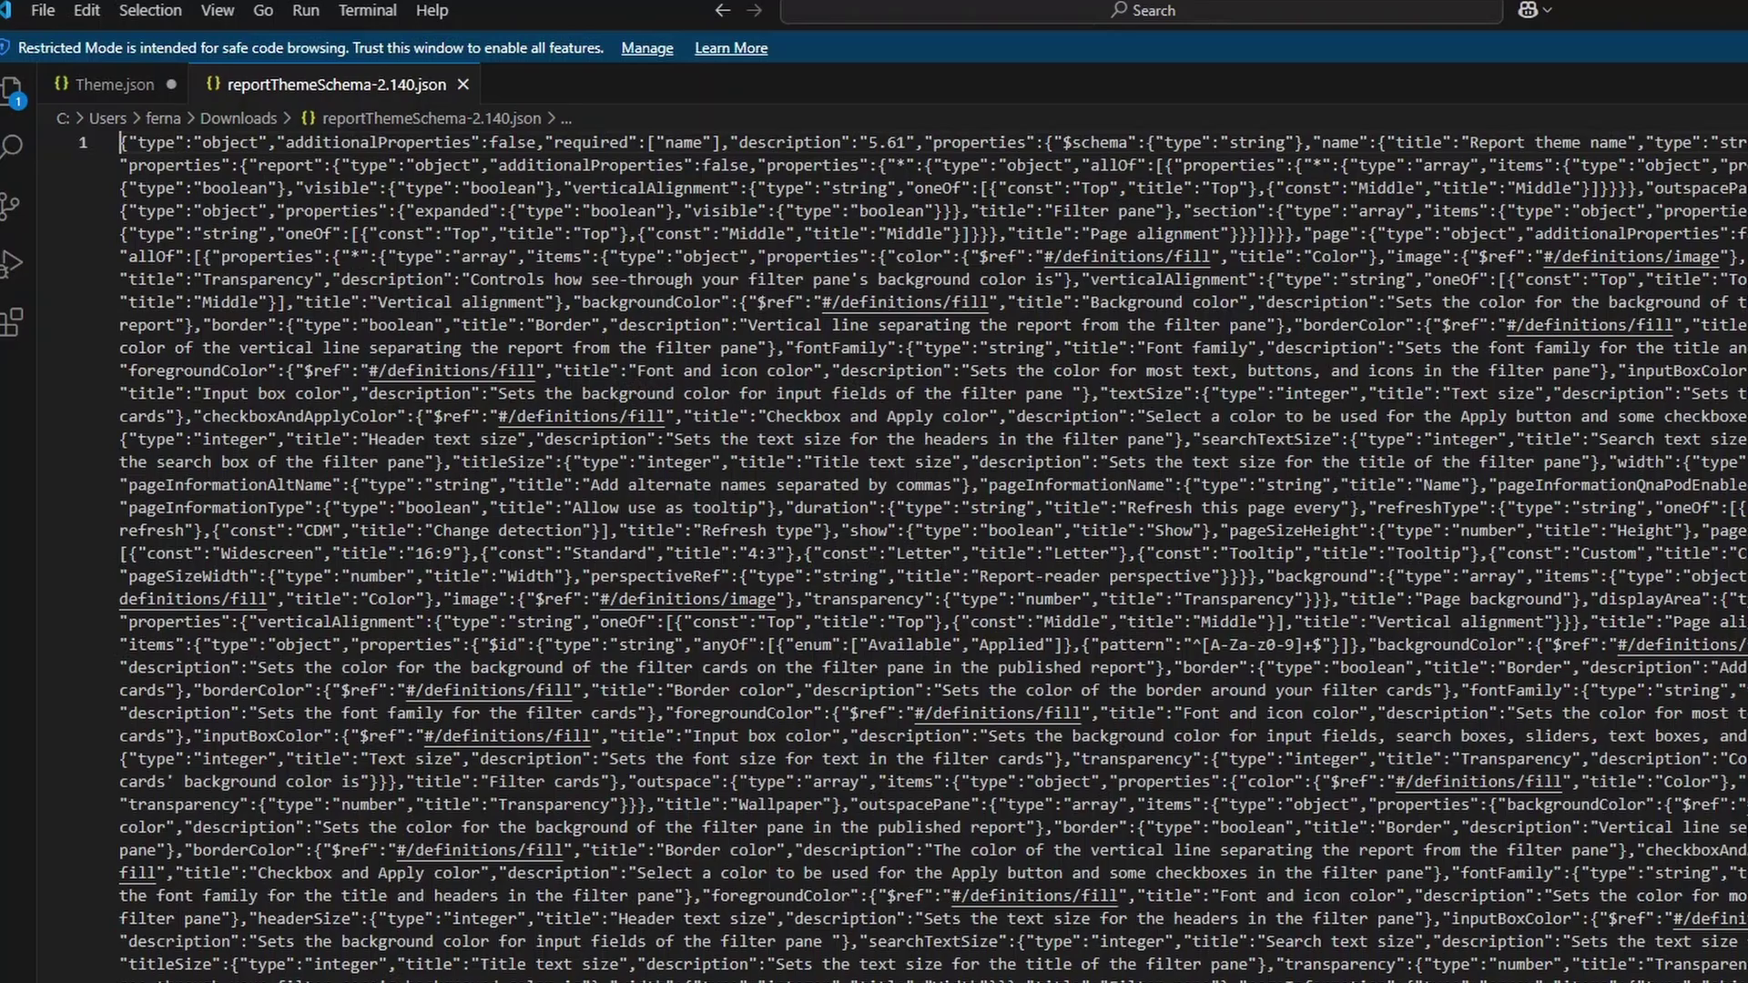
- Format the schema JSON, fold it all, then unfold the top-level block
{"action": "key", "text": "shift+alt+f"}
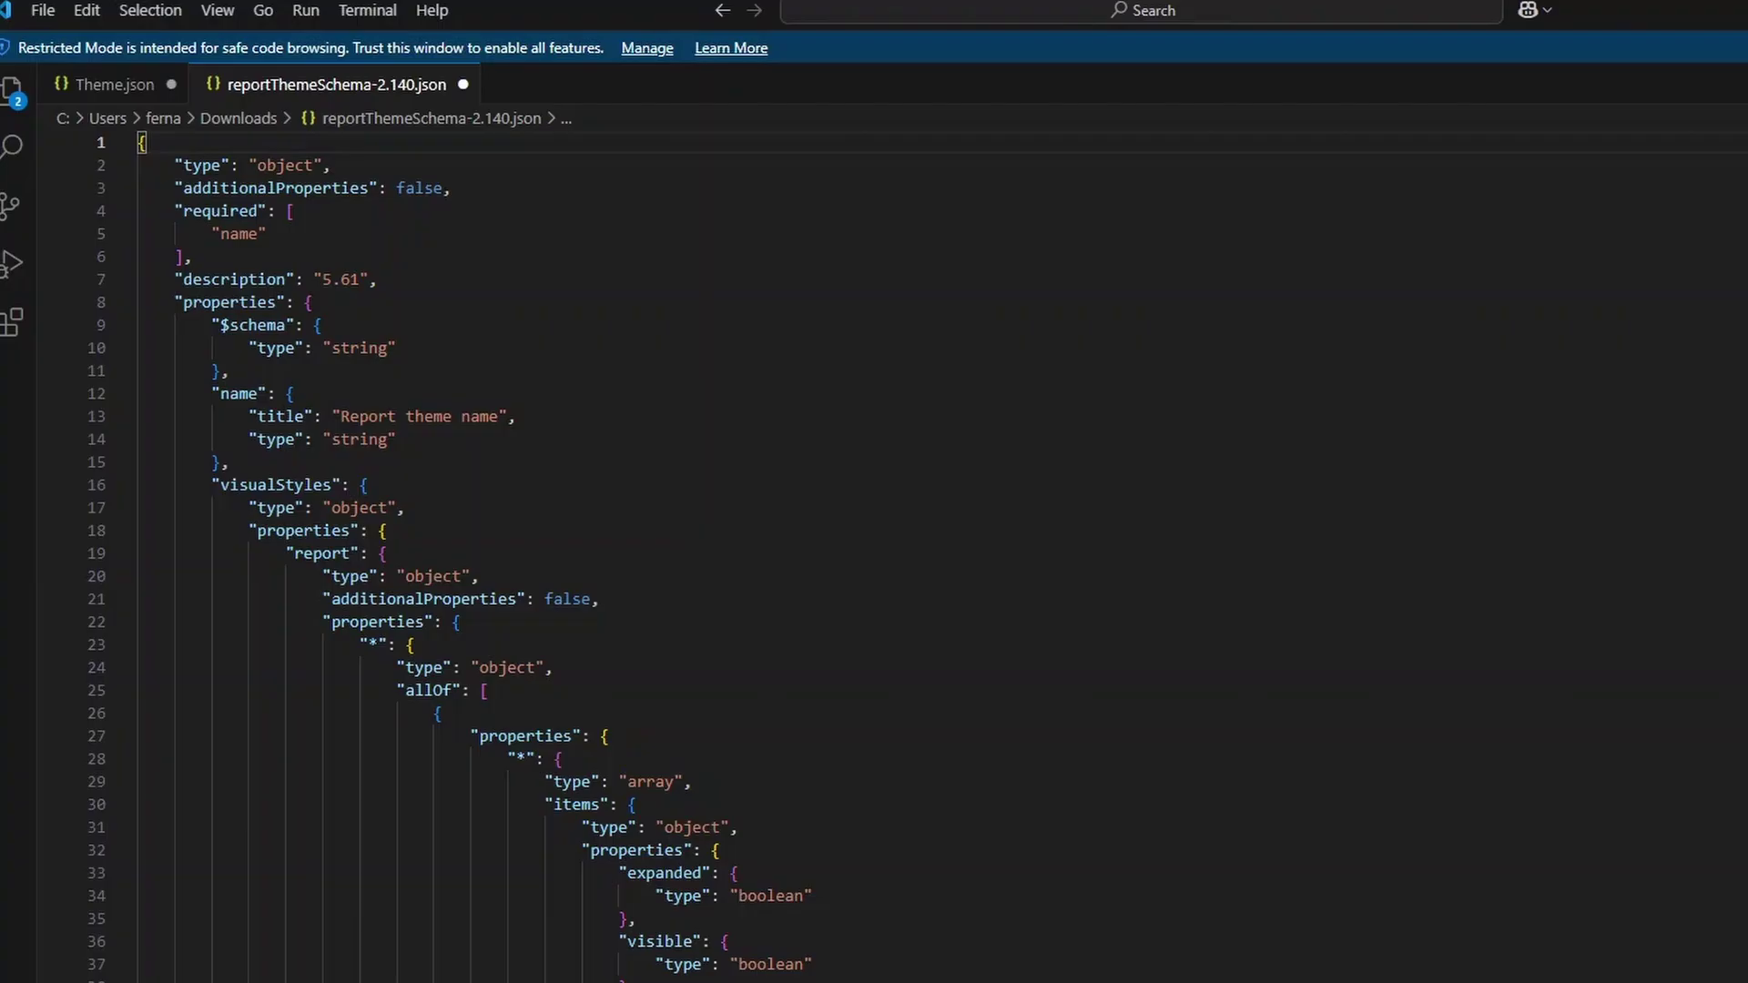
{"action": "key", "text": "ctrl+shift+bracketleft"}
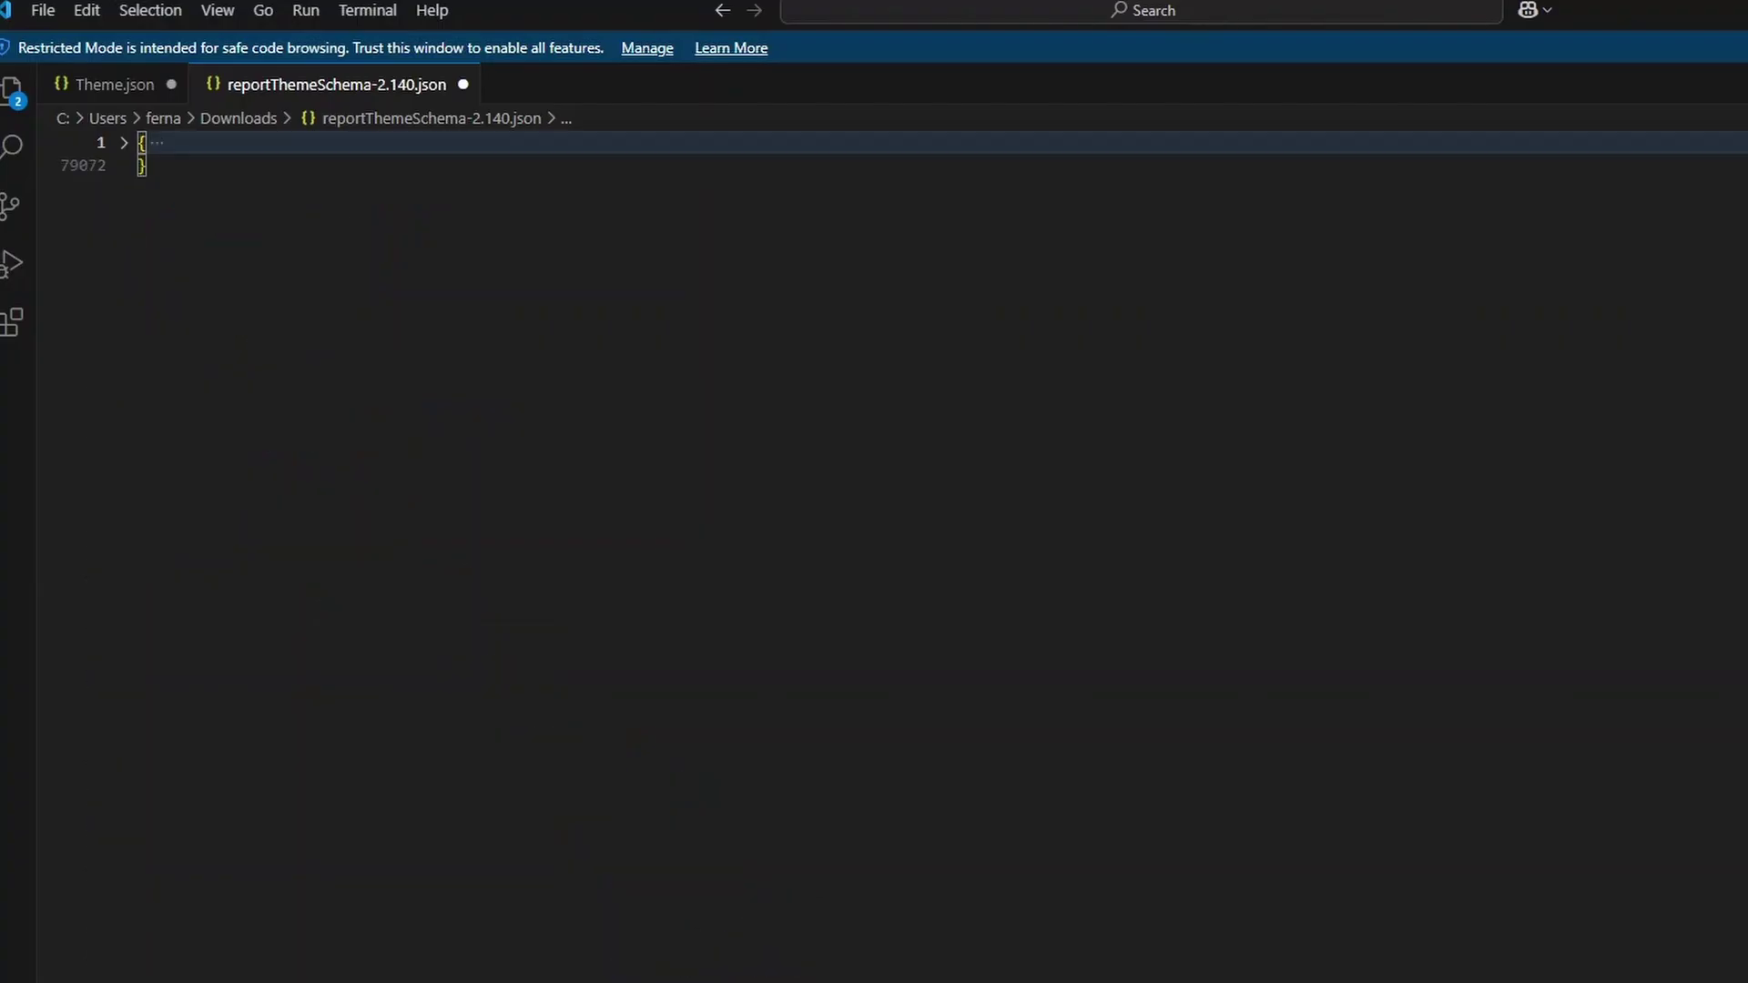
{"action": "left_click", "coordinate": [124, 142]}
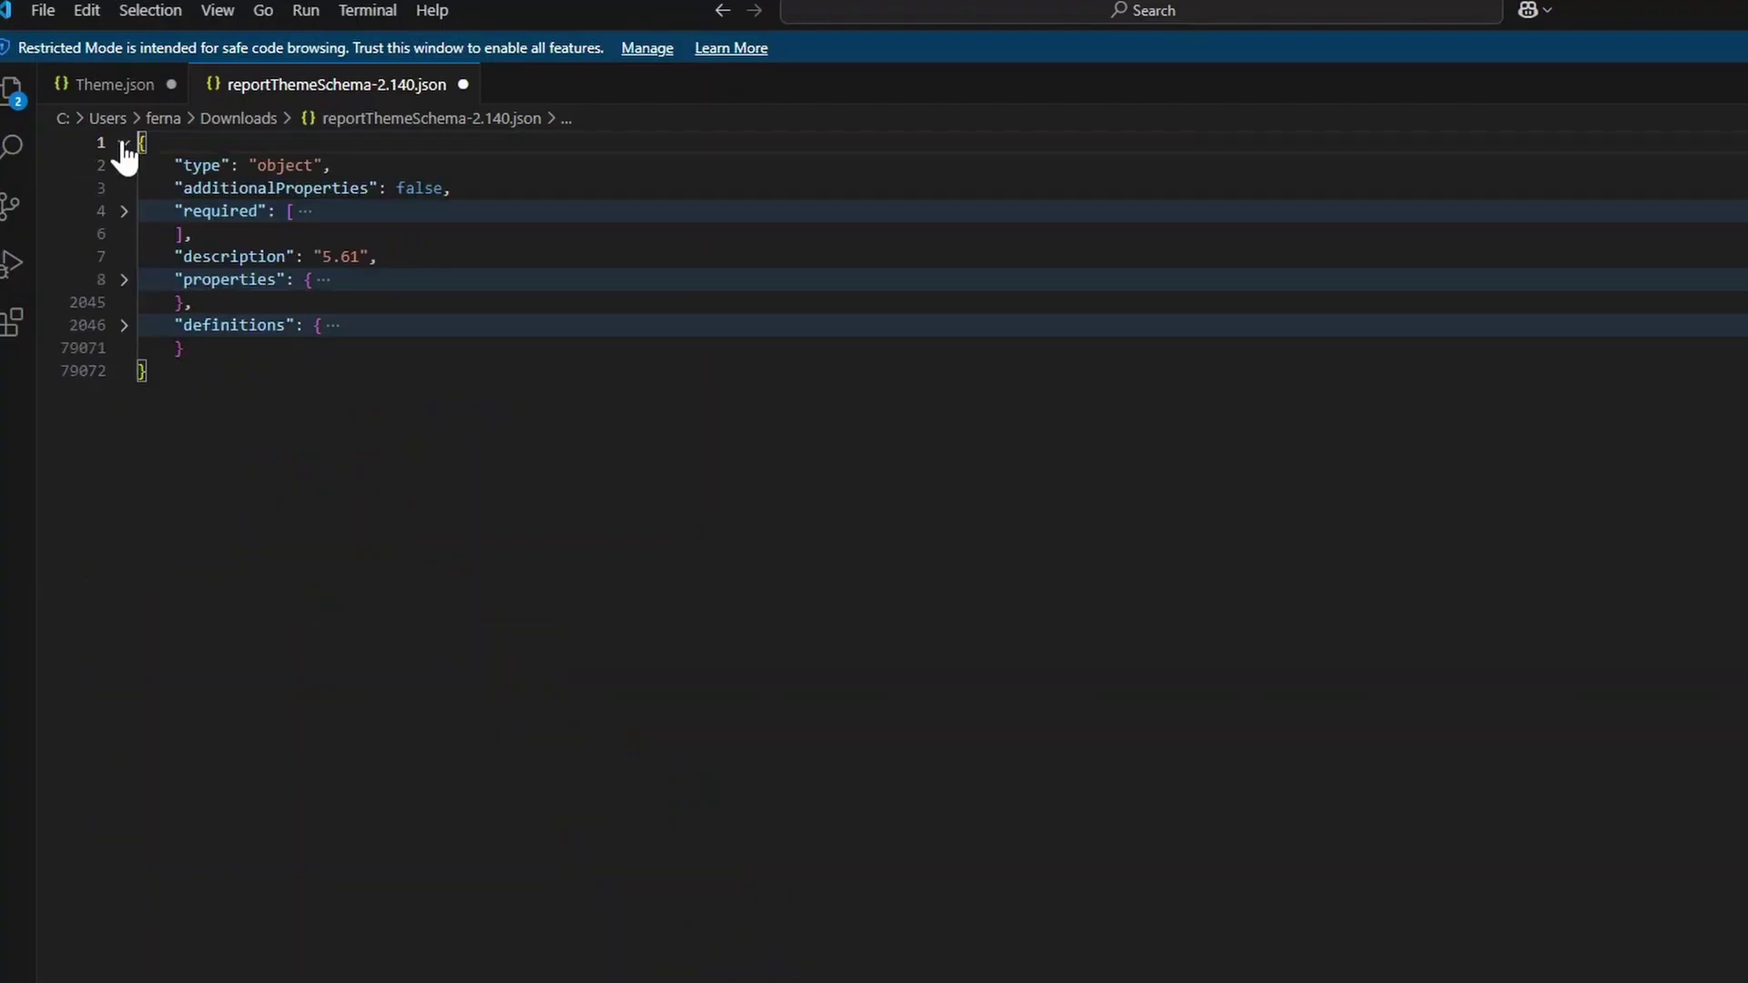
- Expand the properties block, peek at dataColors, and open the visualStyles entry
{"action": "left_click", "coordinate": [122, 280]}
{"action": "scroll", "coordinate": [122, 282], "scroll_direction": "down", "scroll_amount": 3}
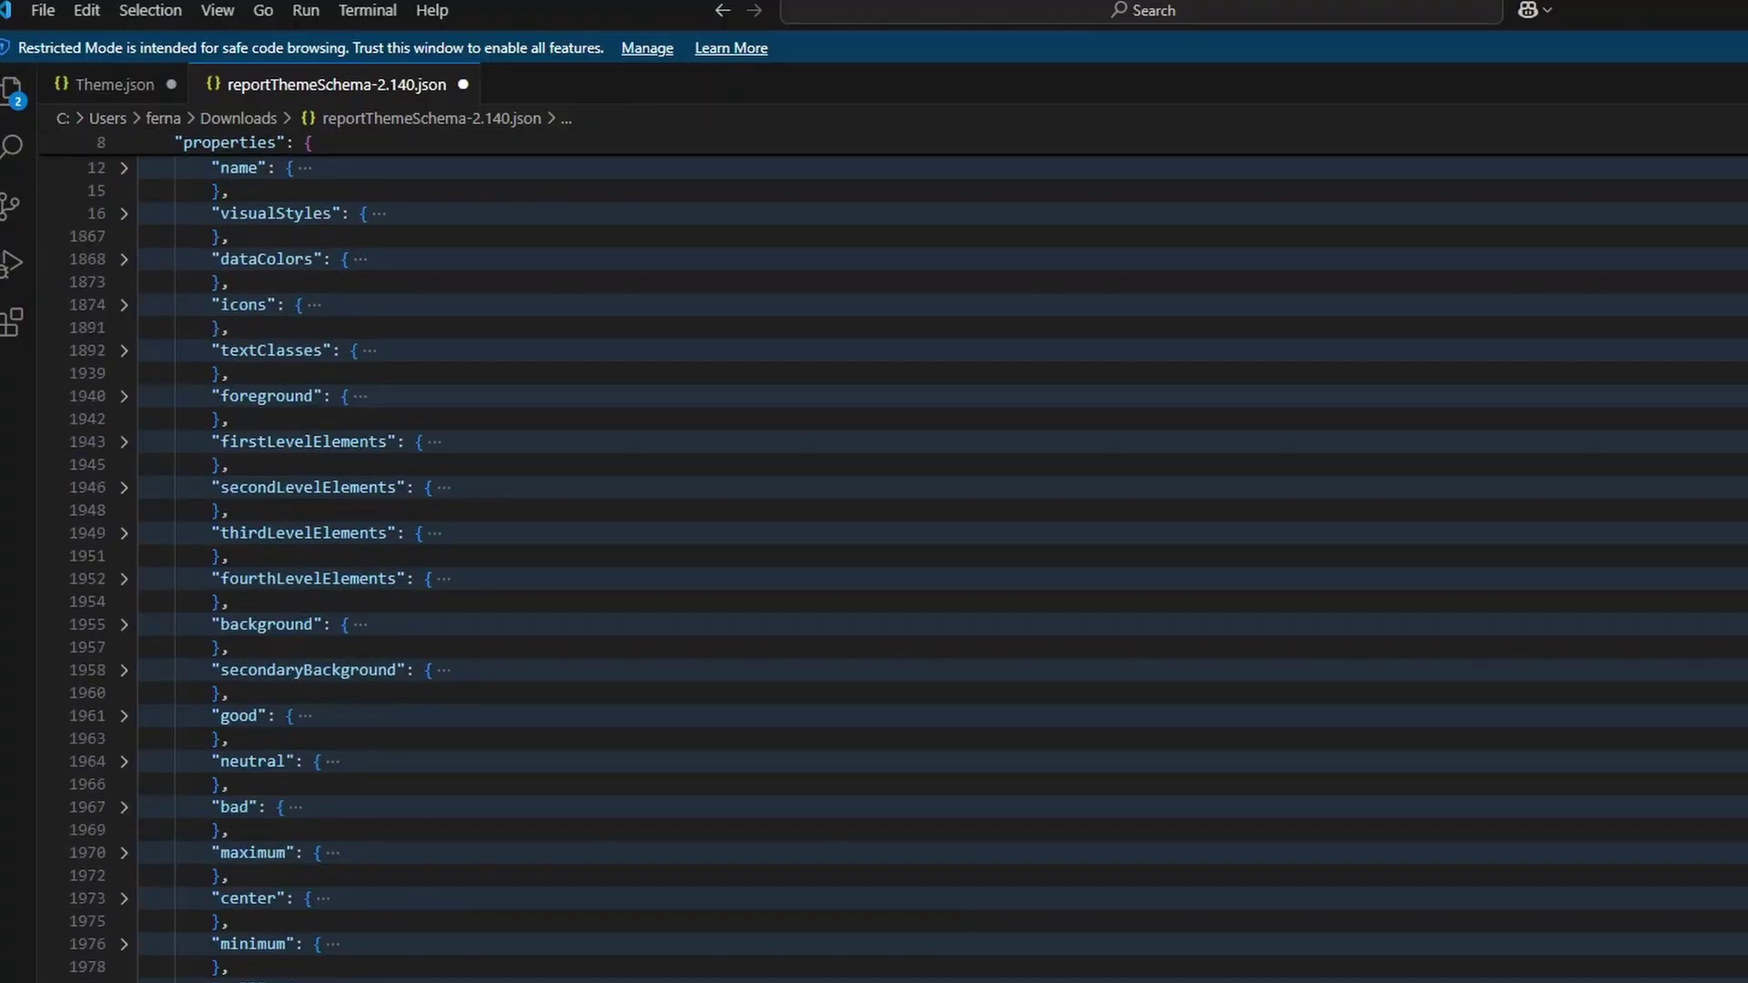
{"action": "left_click", "coordinate": [123, 259]}
{"action": "left_click", "coordinate": [124, 260]}
{"action": "left_click", "coordinate": [124, 213]}
{"action": "scroll", "coordinate": [124, 218], "scroll_direction": "up", "scroll_amount": 3}
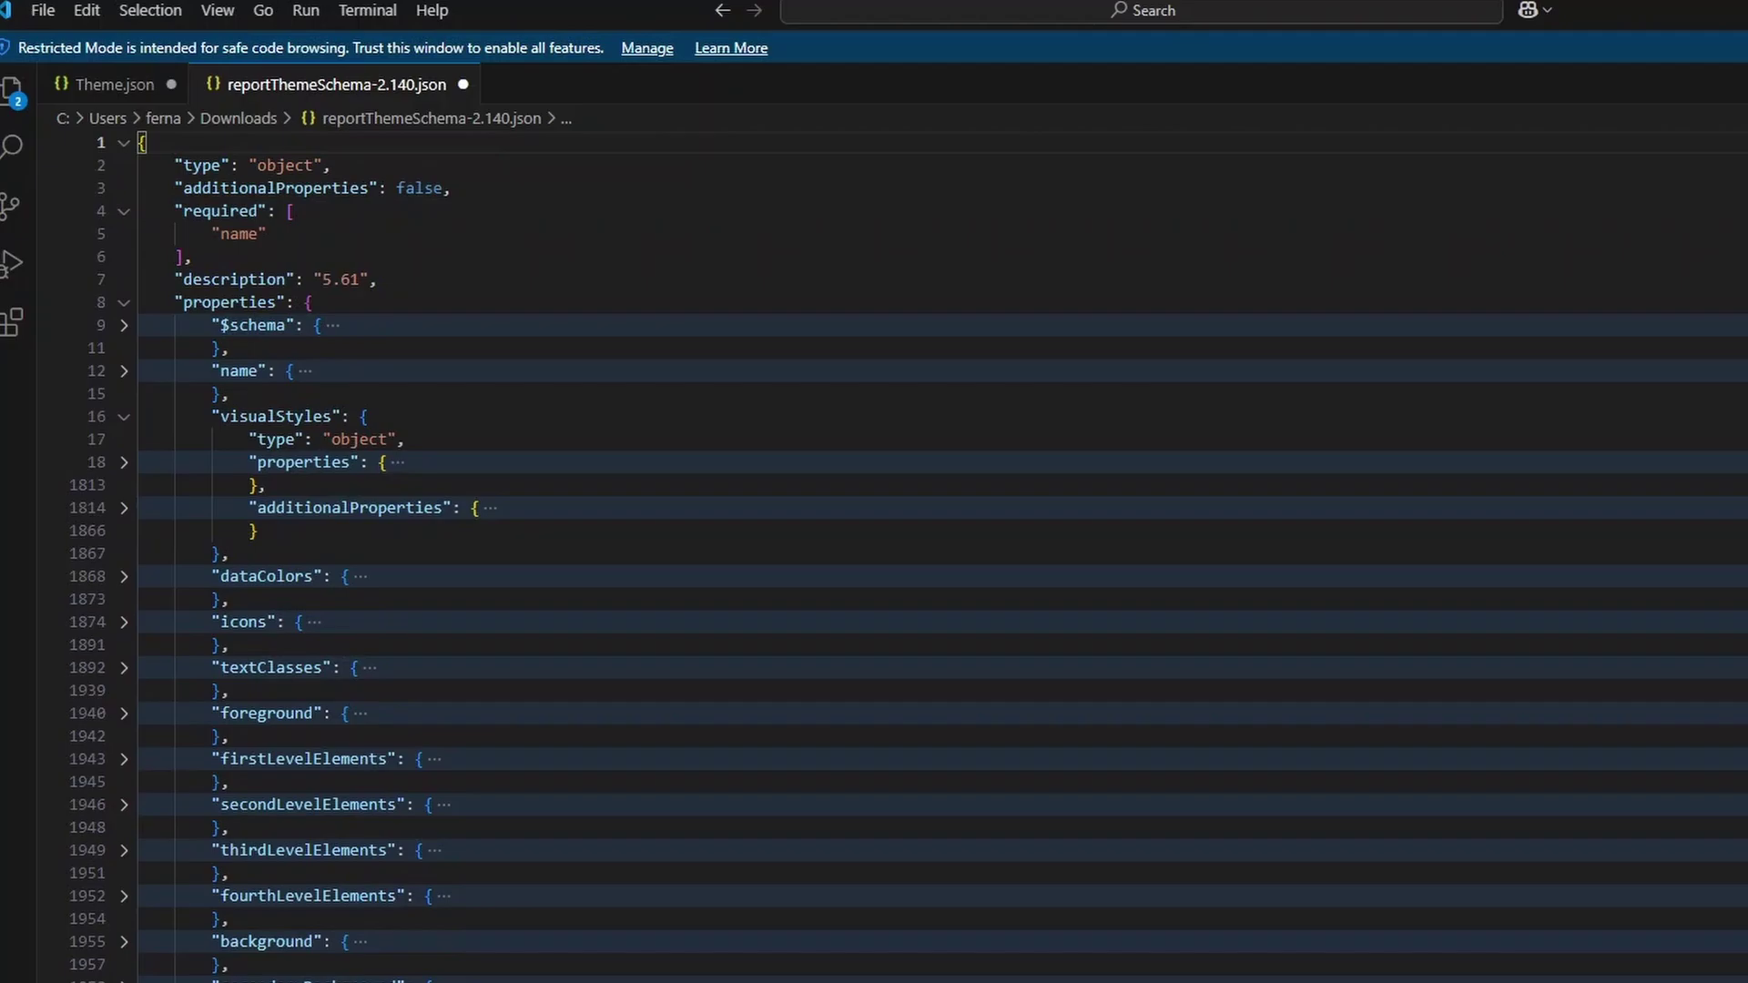
{"action": "scroll", "coordinate": [874, 546], "scroll_direction": "down", "scroll_amount": 15}
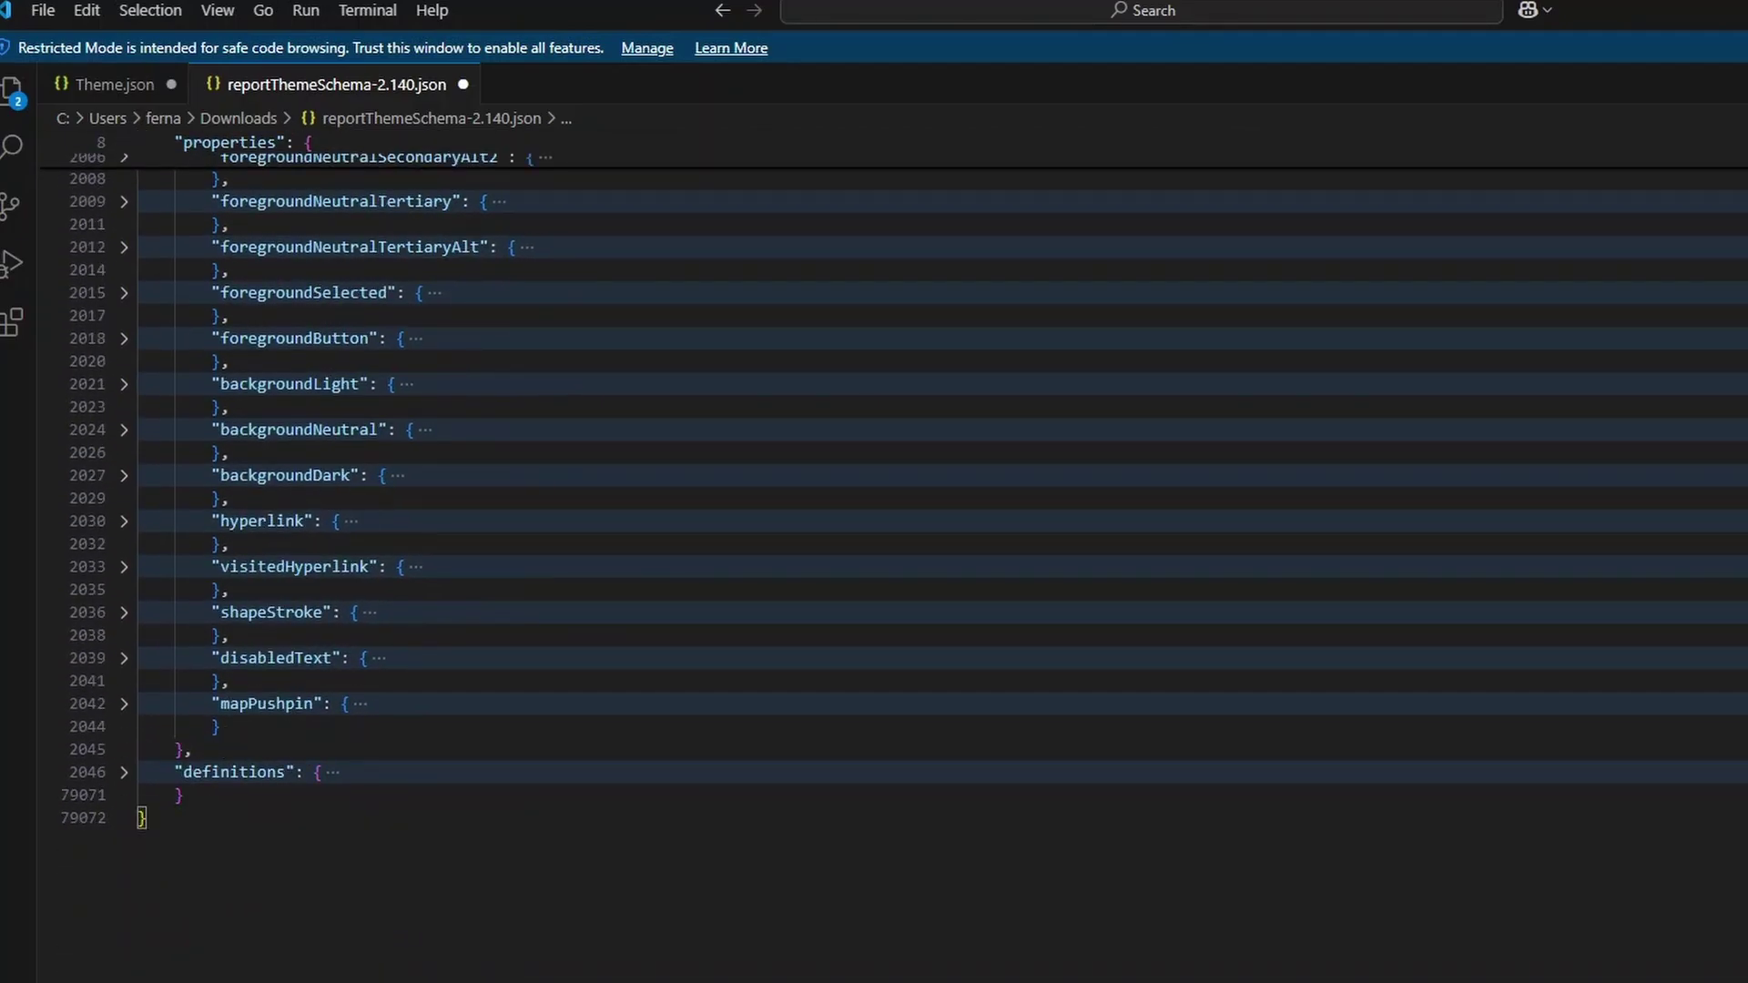
{"action": "scroll", "coordinate": [874, 546], "scroll_direction": "up", "scroll_amount": 2}
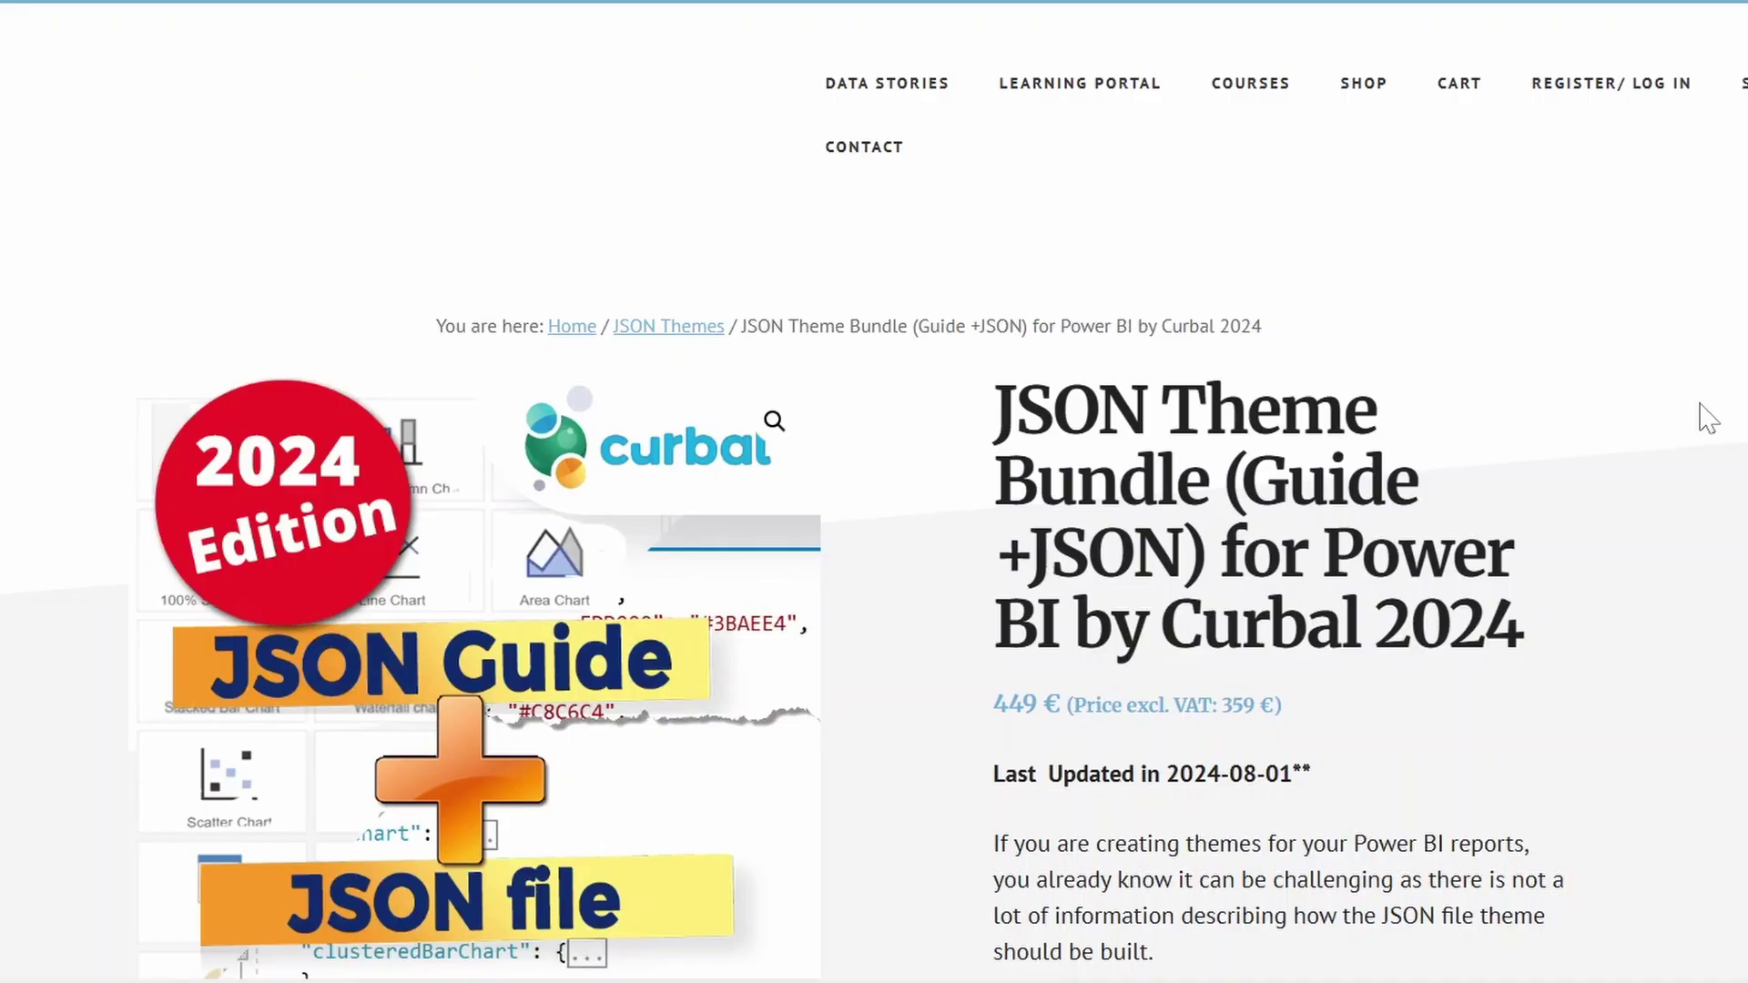
{"action": "scroll", "coordinate": [1708, 419], "scroll_direction": "down", "scroll_amount": 3}
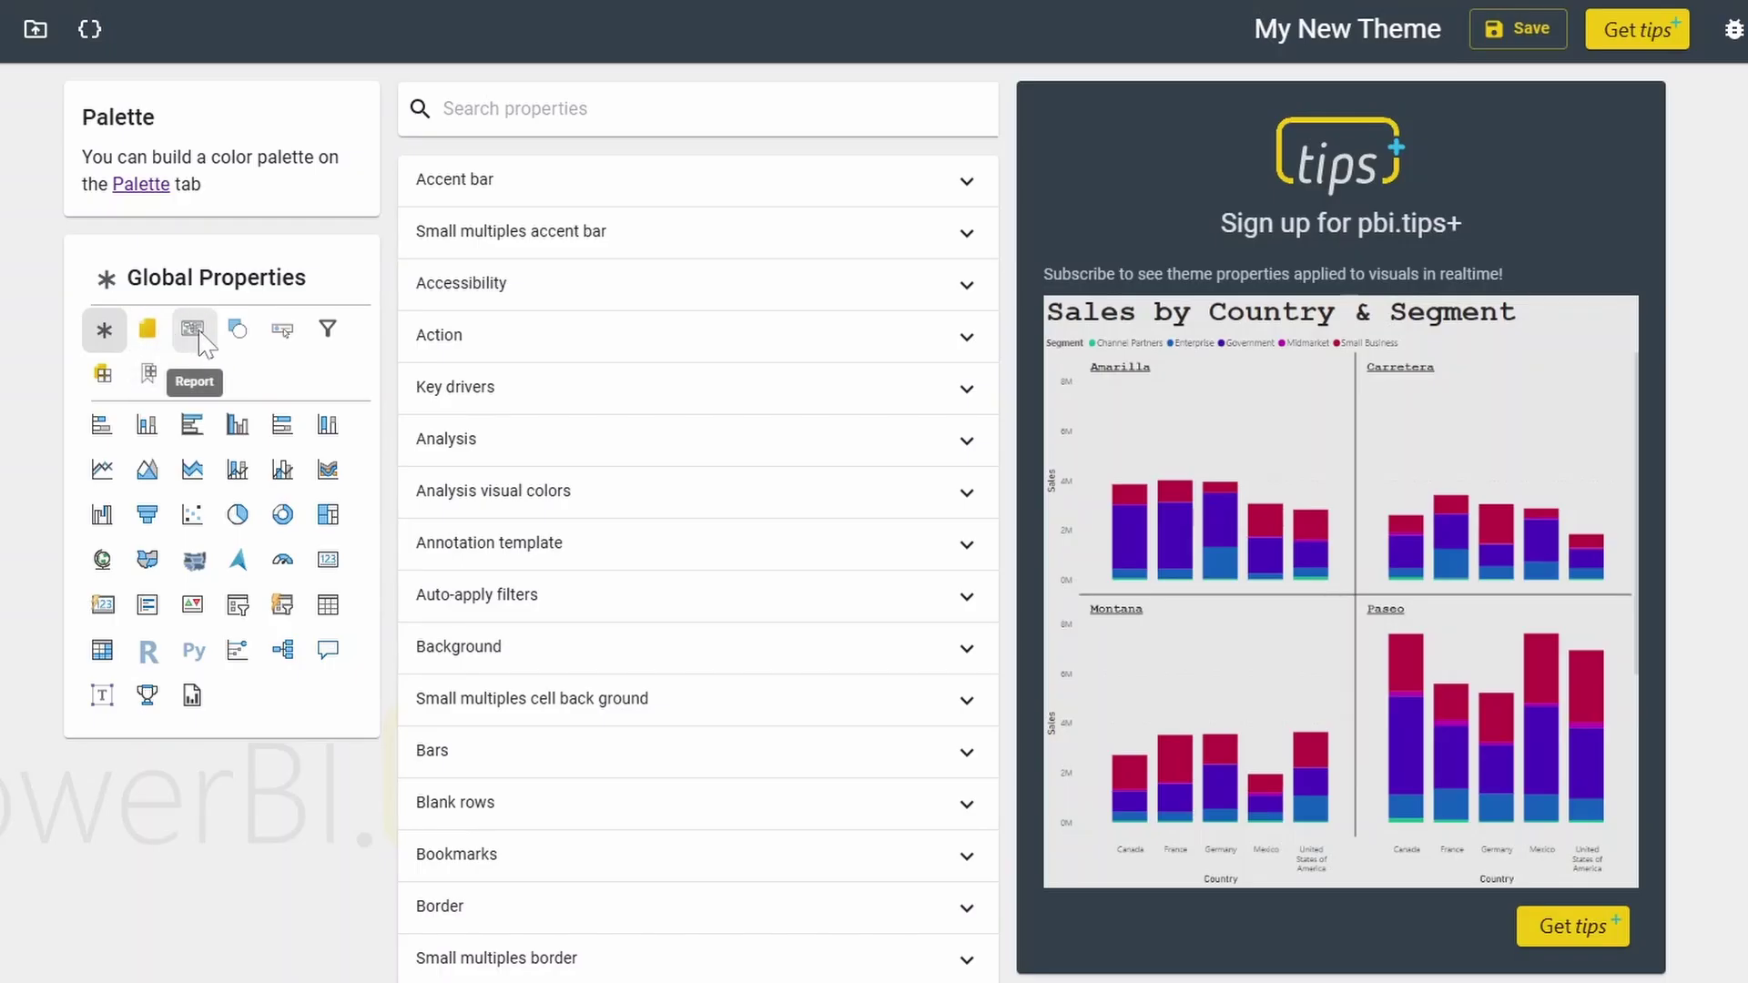
- Switch to the pie chart theme properties and set the border colour to grey
{"action": "left_click", "coordinate": [196, 330]}
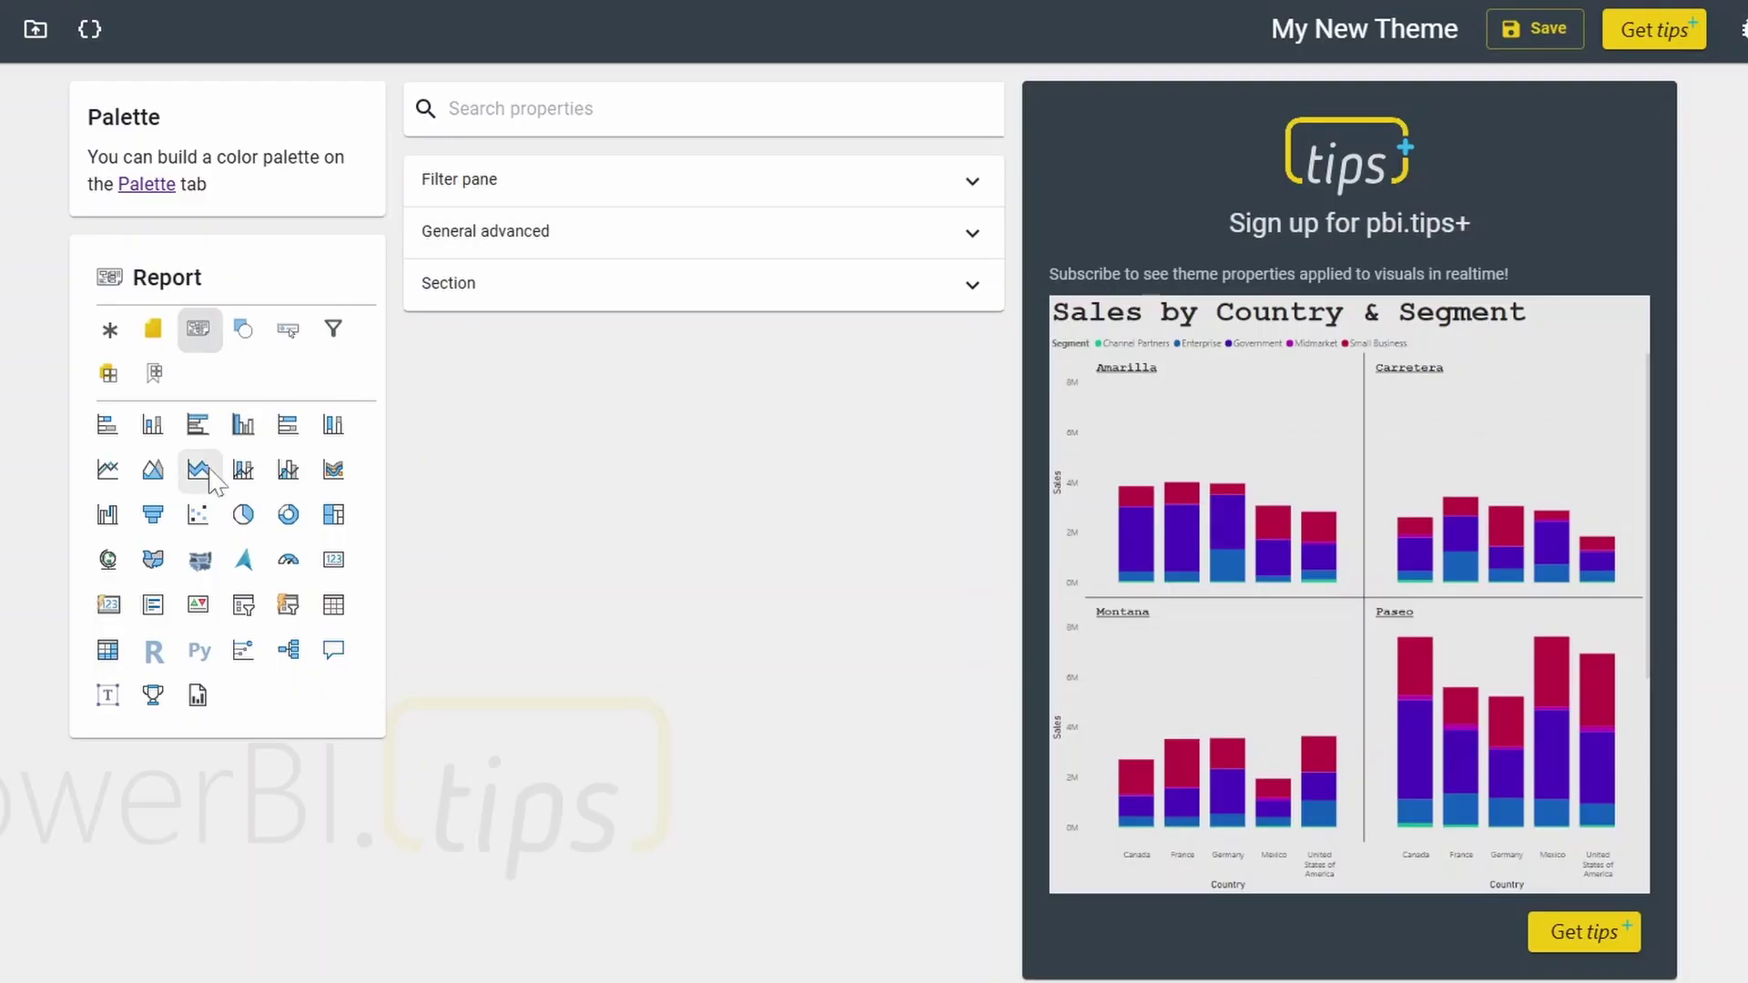
{"action": "left_click", "coordinate": [241, 521]}
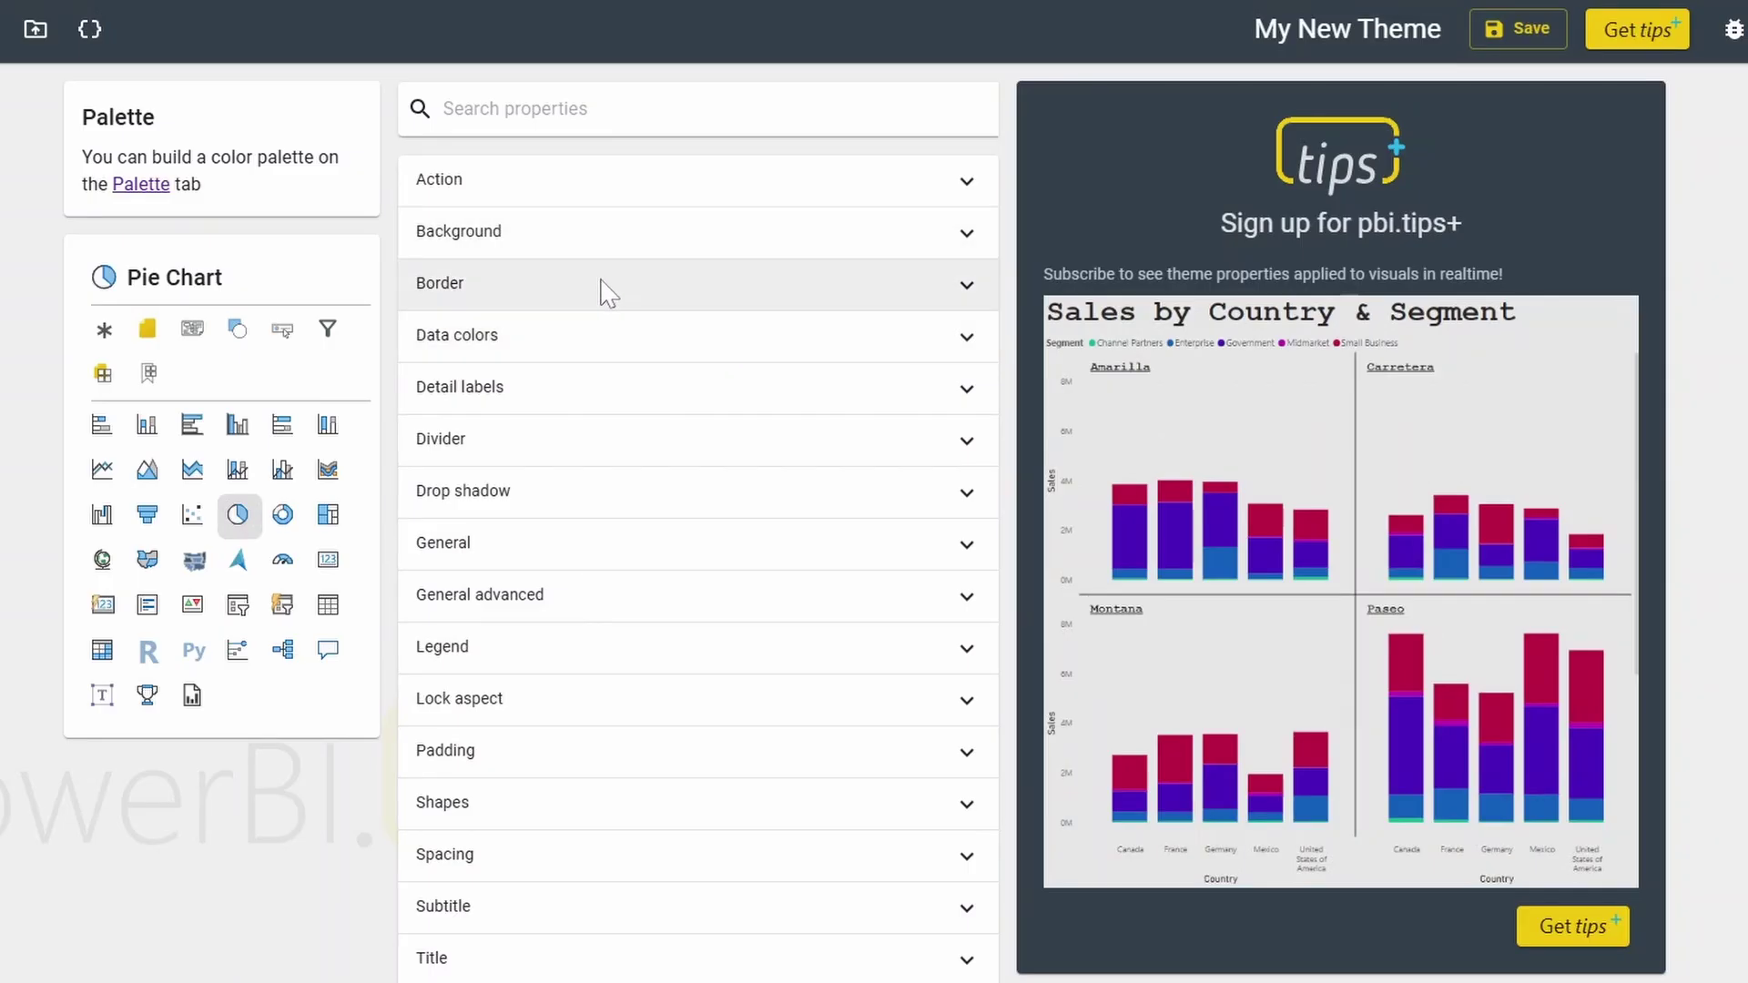
{"action": "left_click", "coordinate": [607, 293]}
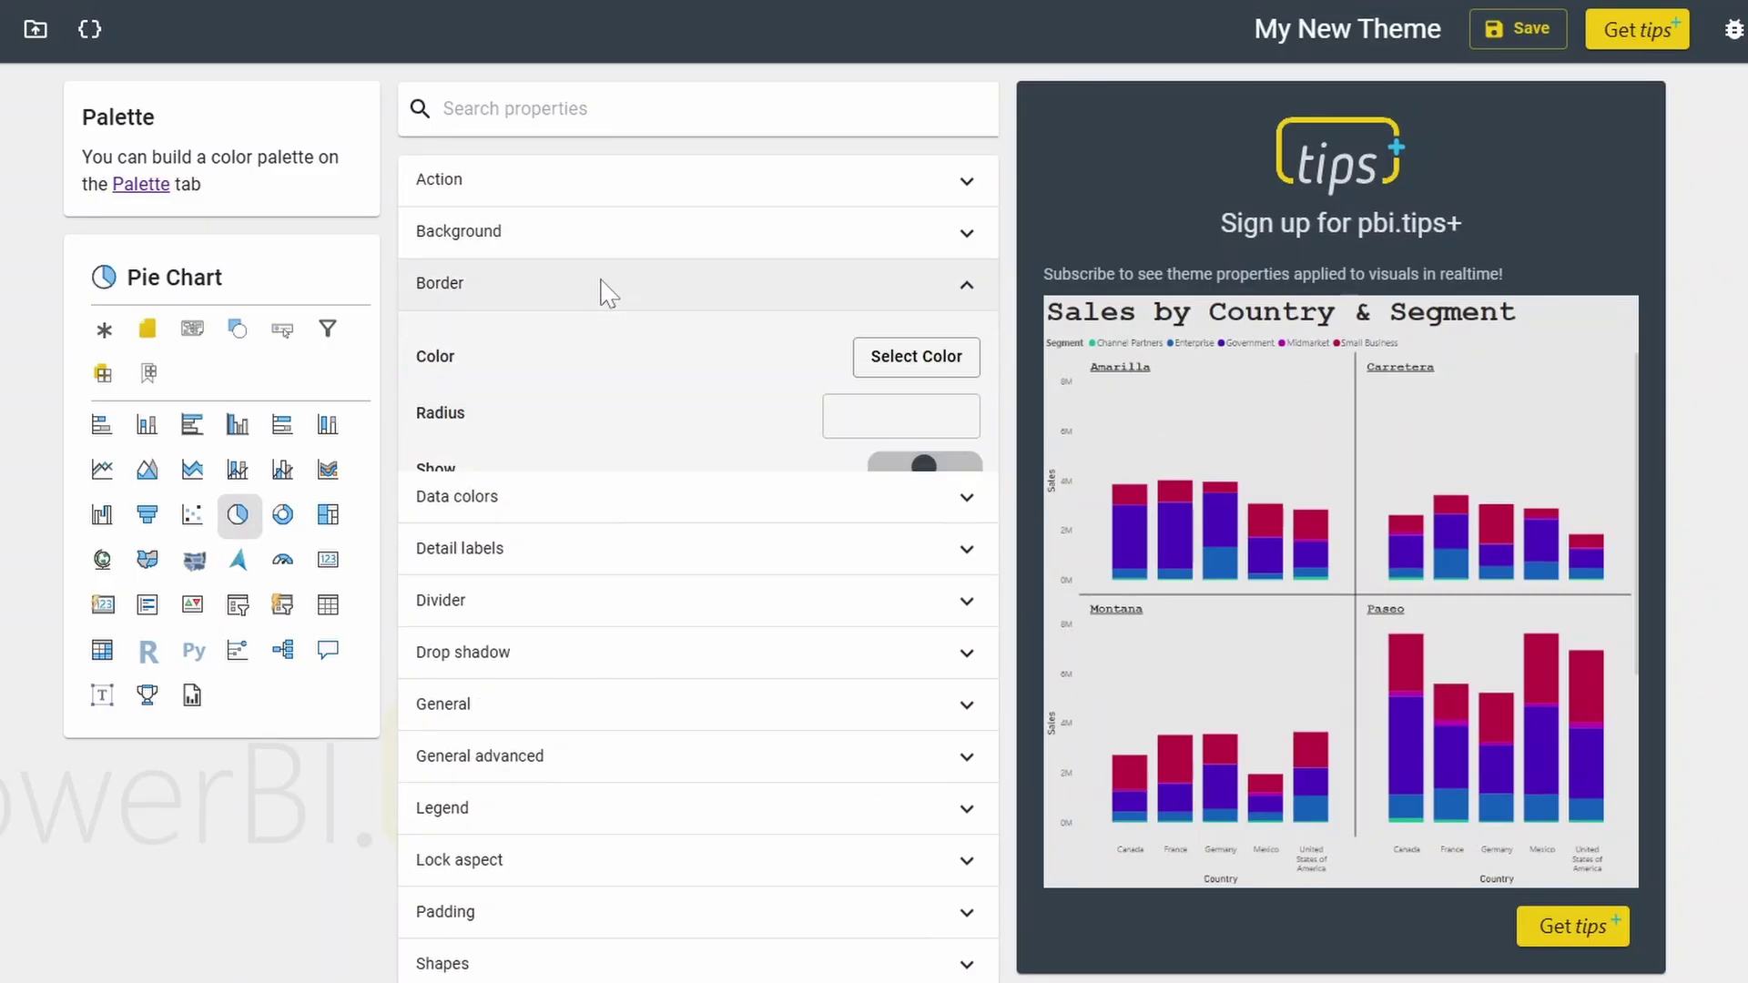
{"action": "left_click", "coordinate": [923, 369]}
{"action": "left_click", "coordinate": [909, 454]}
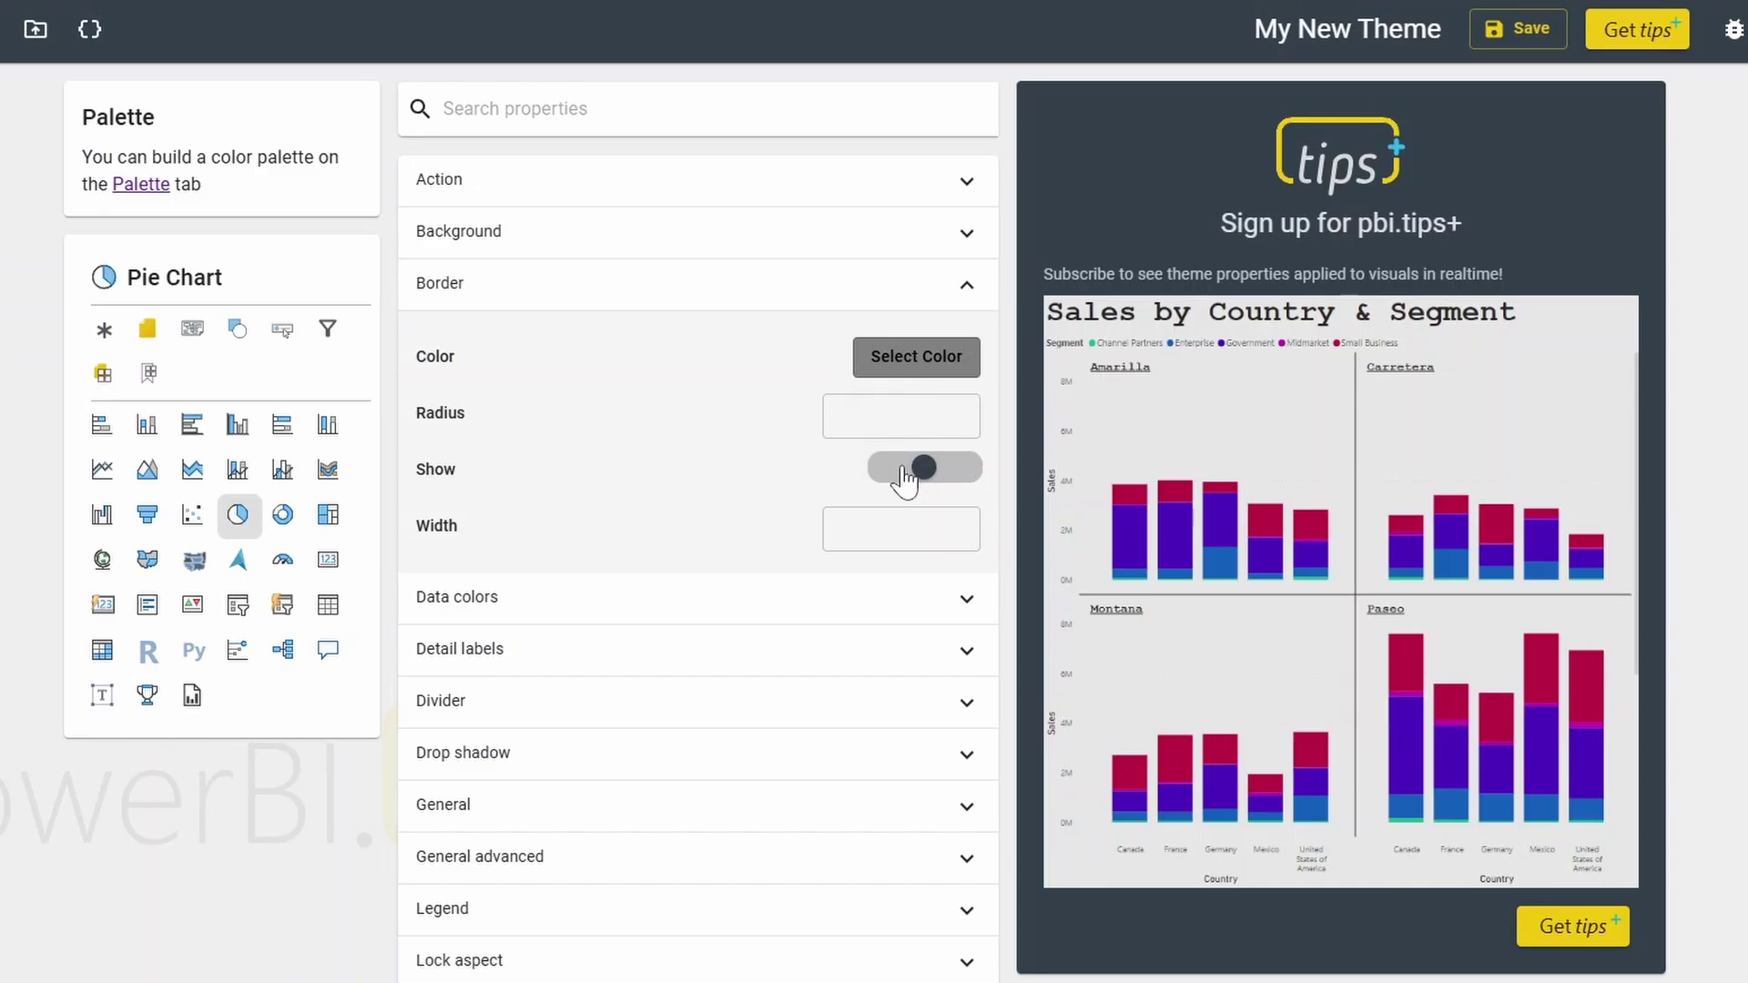
- Set the pie chart border radius to 5, turn Show on, and set width 1
{"action": "left_click", "coordinate": [902, 416]}
{"action": "type", "text": "5"}
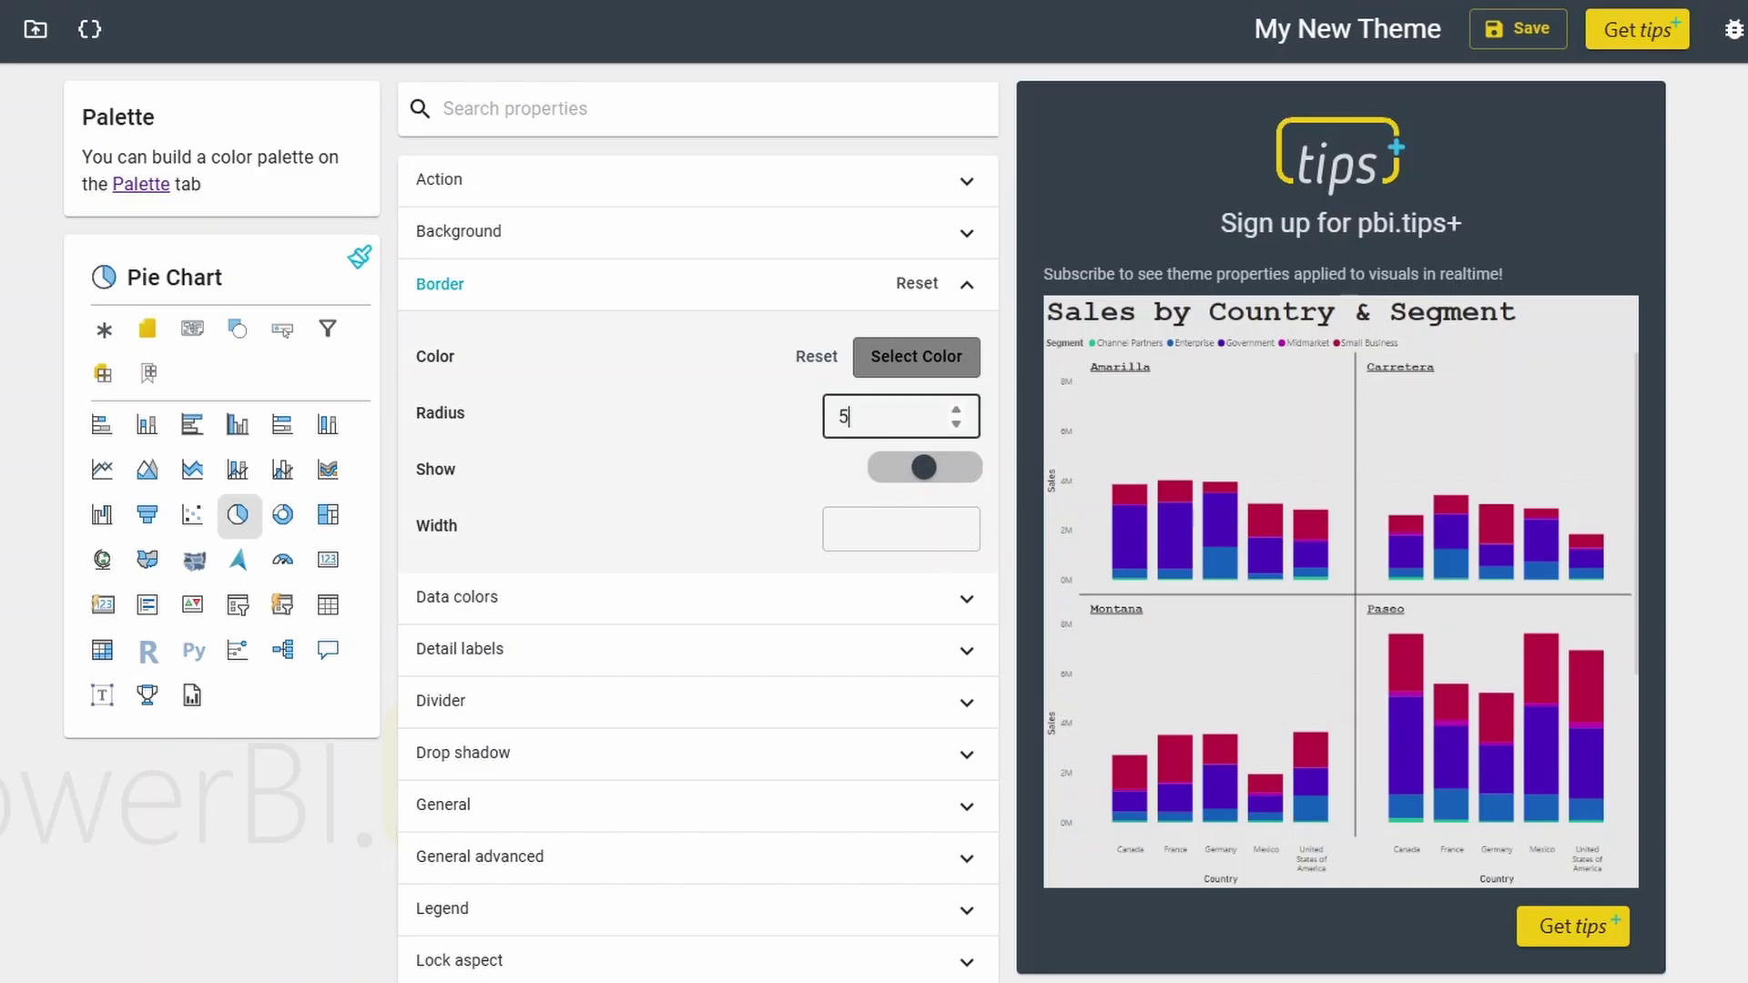
{"action": "left_click", "coordinate": [924, 469]}
{"action": "left_click", "coordinate": [881, 471]}
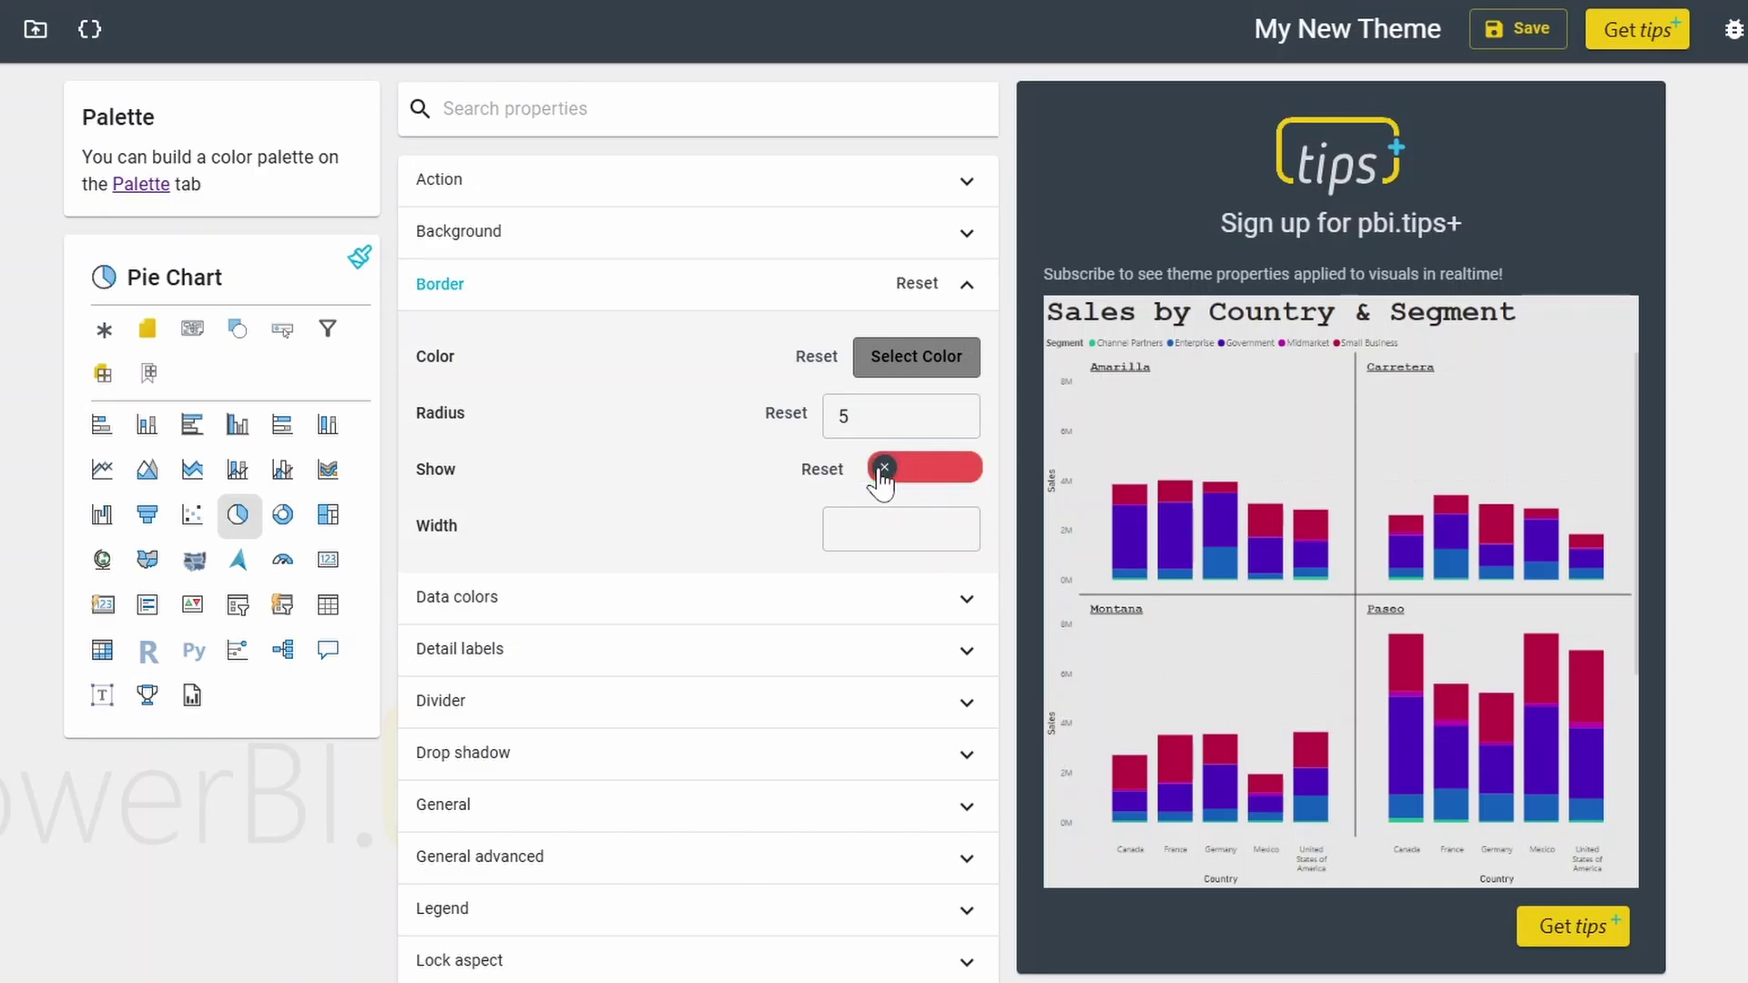
{"action": "left_click", "coordinate": [881, 469]}
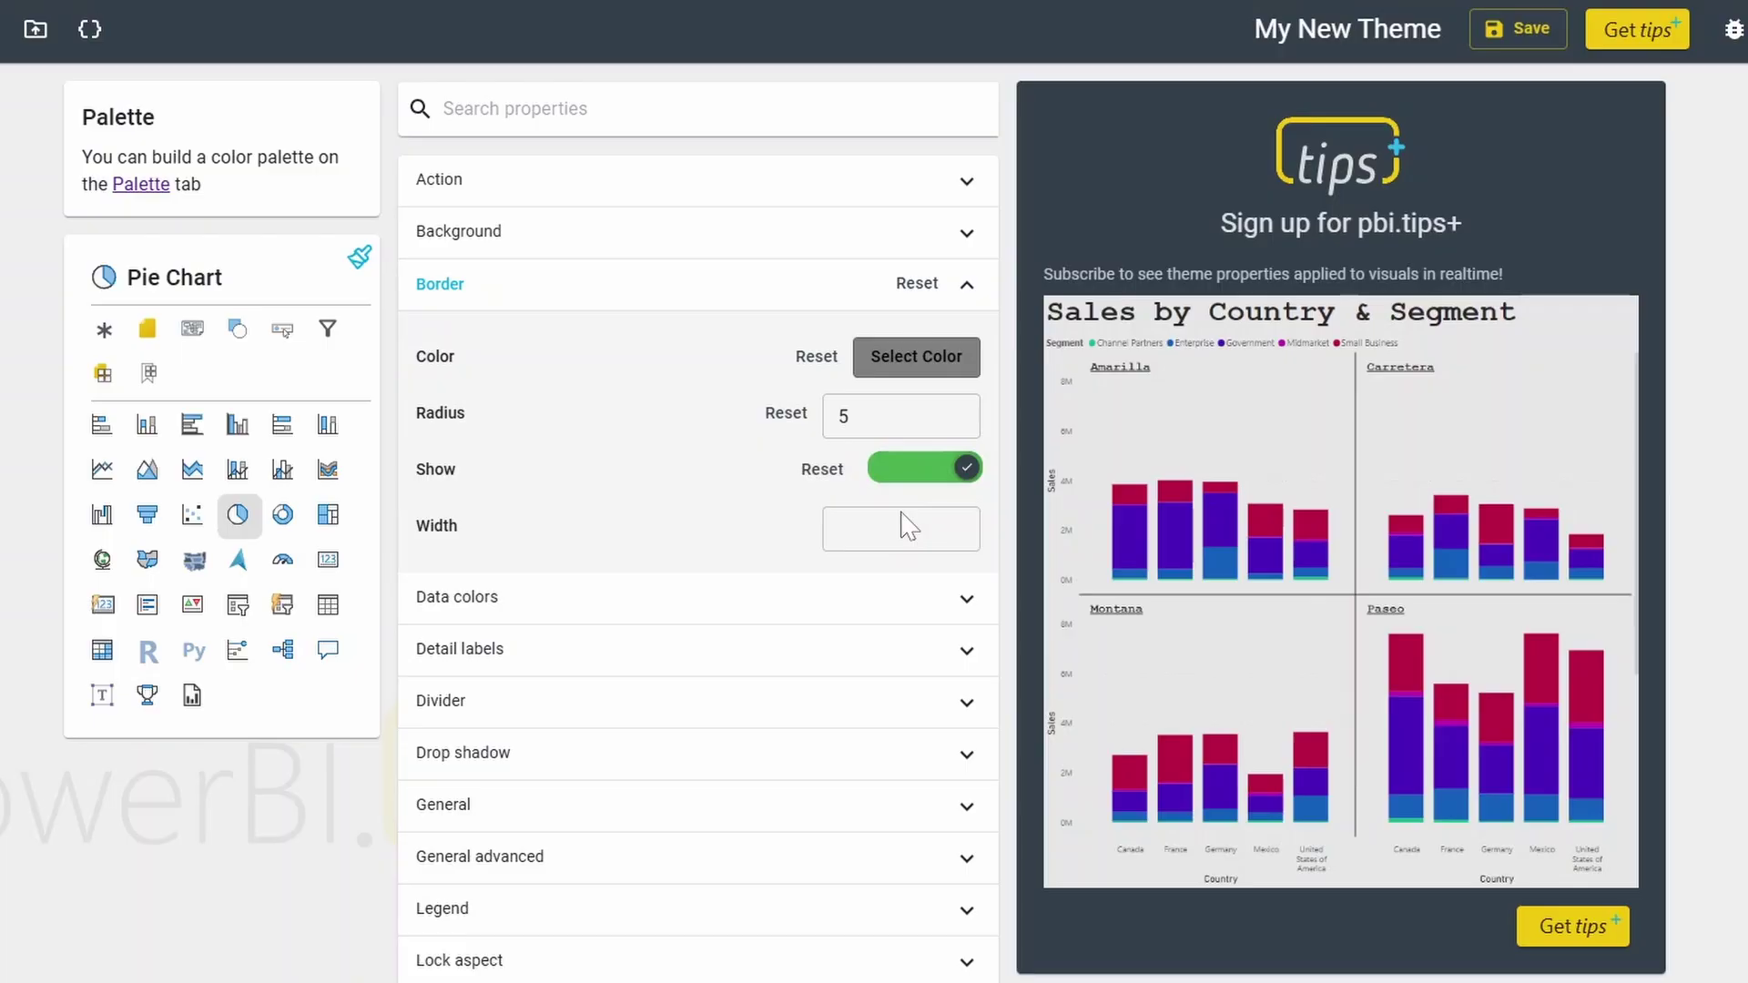
{"action": "left_click", "coordinate": [902, 526]}
{"action": "type", "text": "1"}
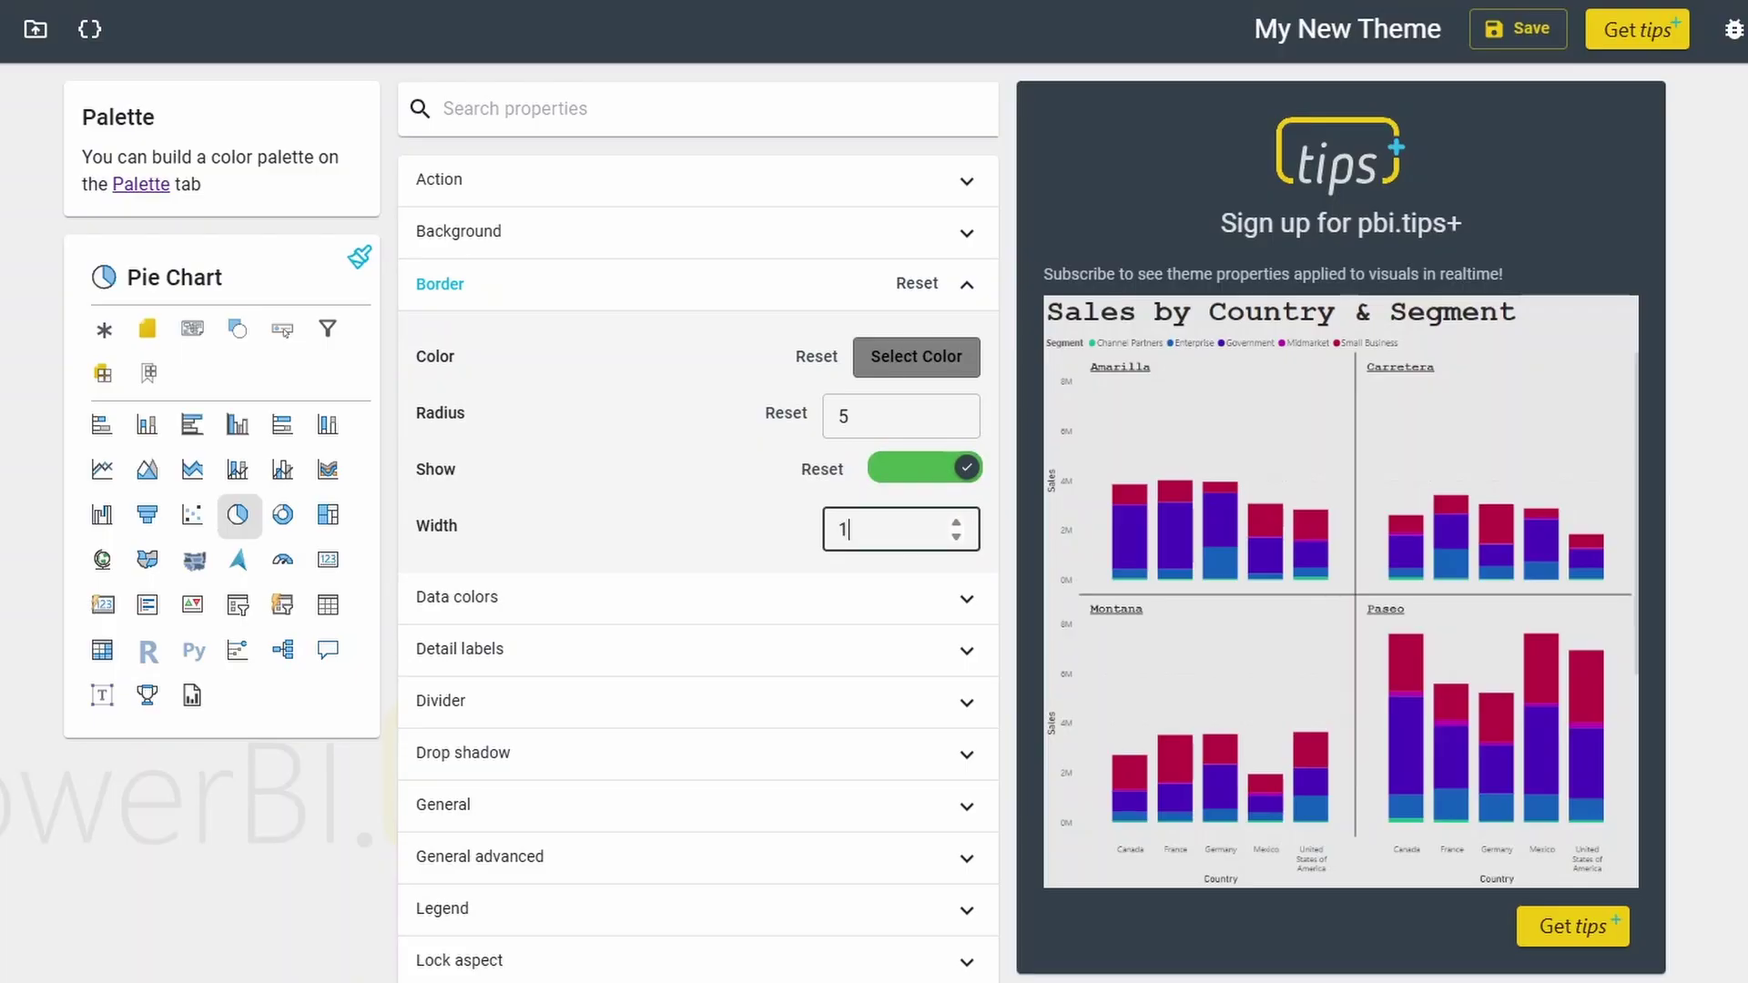
{"action": "left_click", "coordinate": [731, 565]}
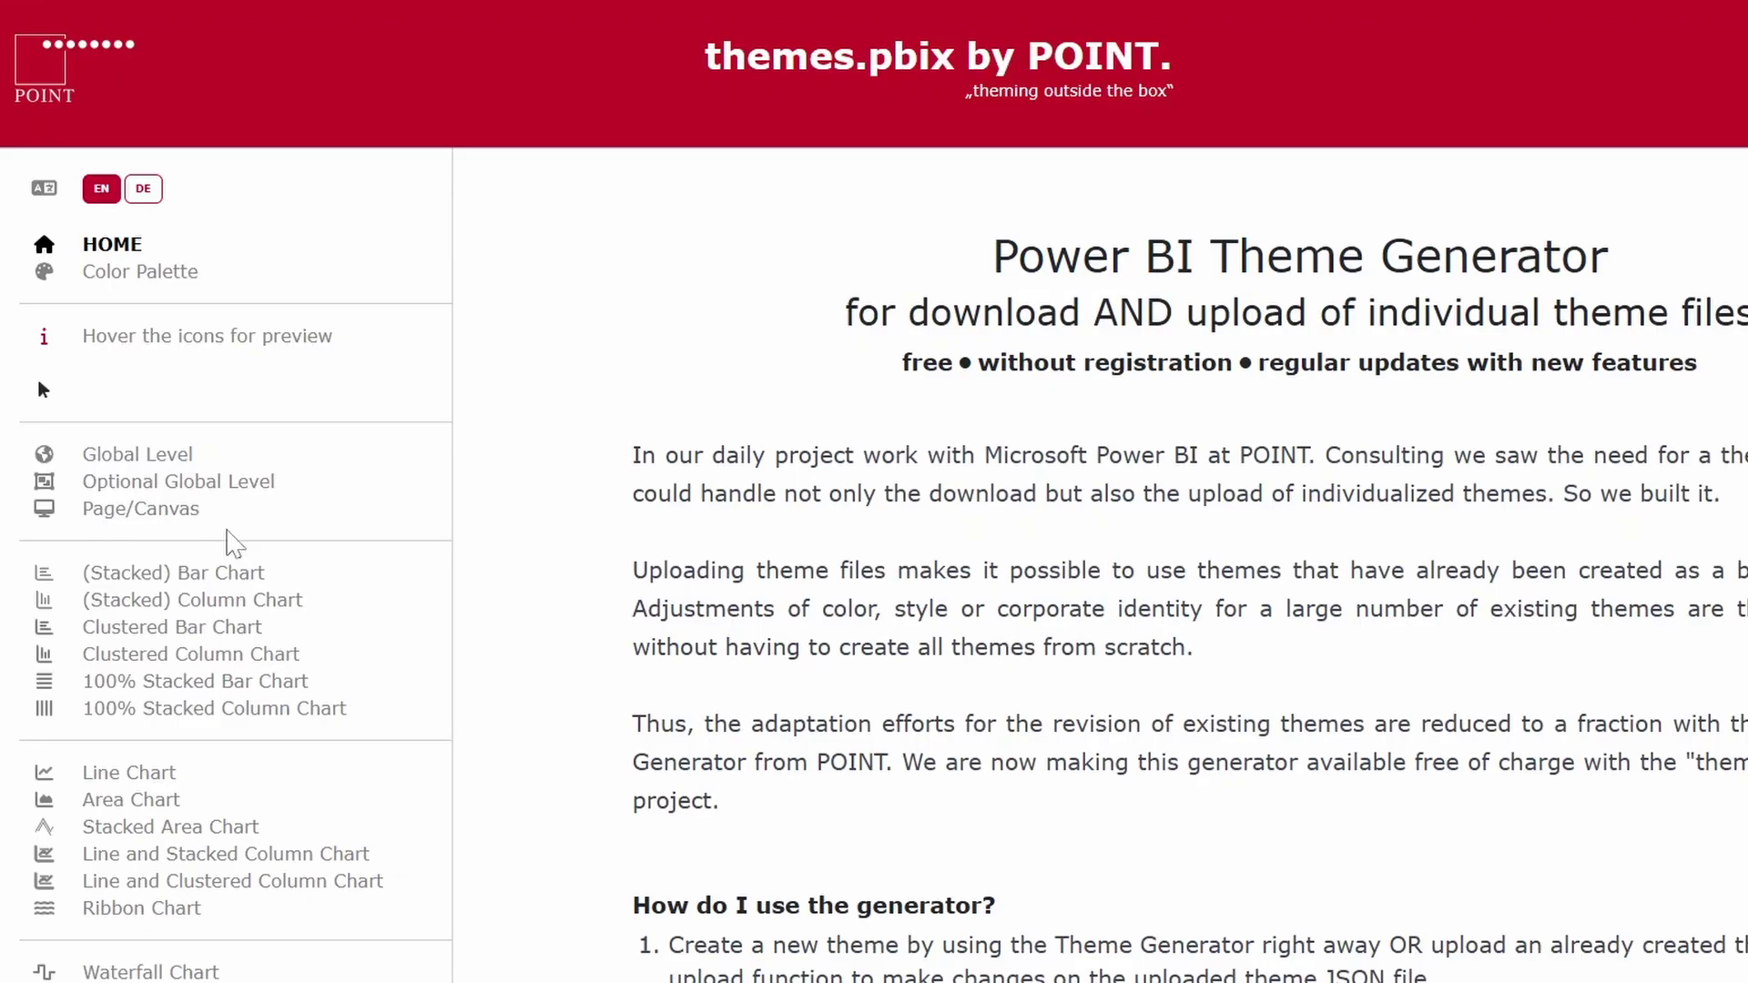
- Browse the Color Palette designer, Global Level and Page/Canvas theme settings
{"action": "scroll", "coordinate": [202, 592], "scroll_direction": "down", "scroll_amount": 2}
{"action": "scroll", "coordinate": [227, 488], "scroll_direction": "down", "scroll_amount": 1}
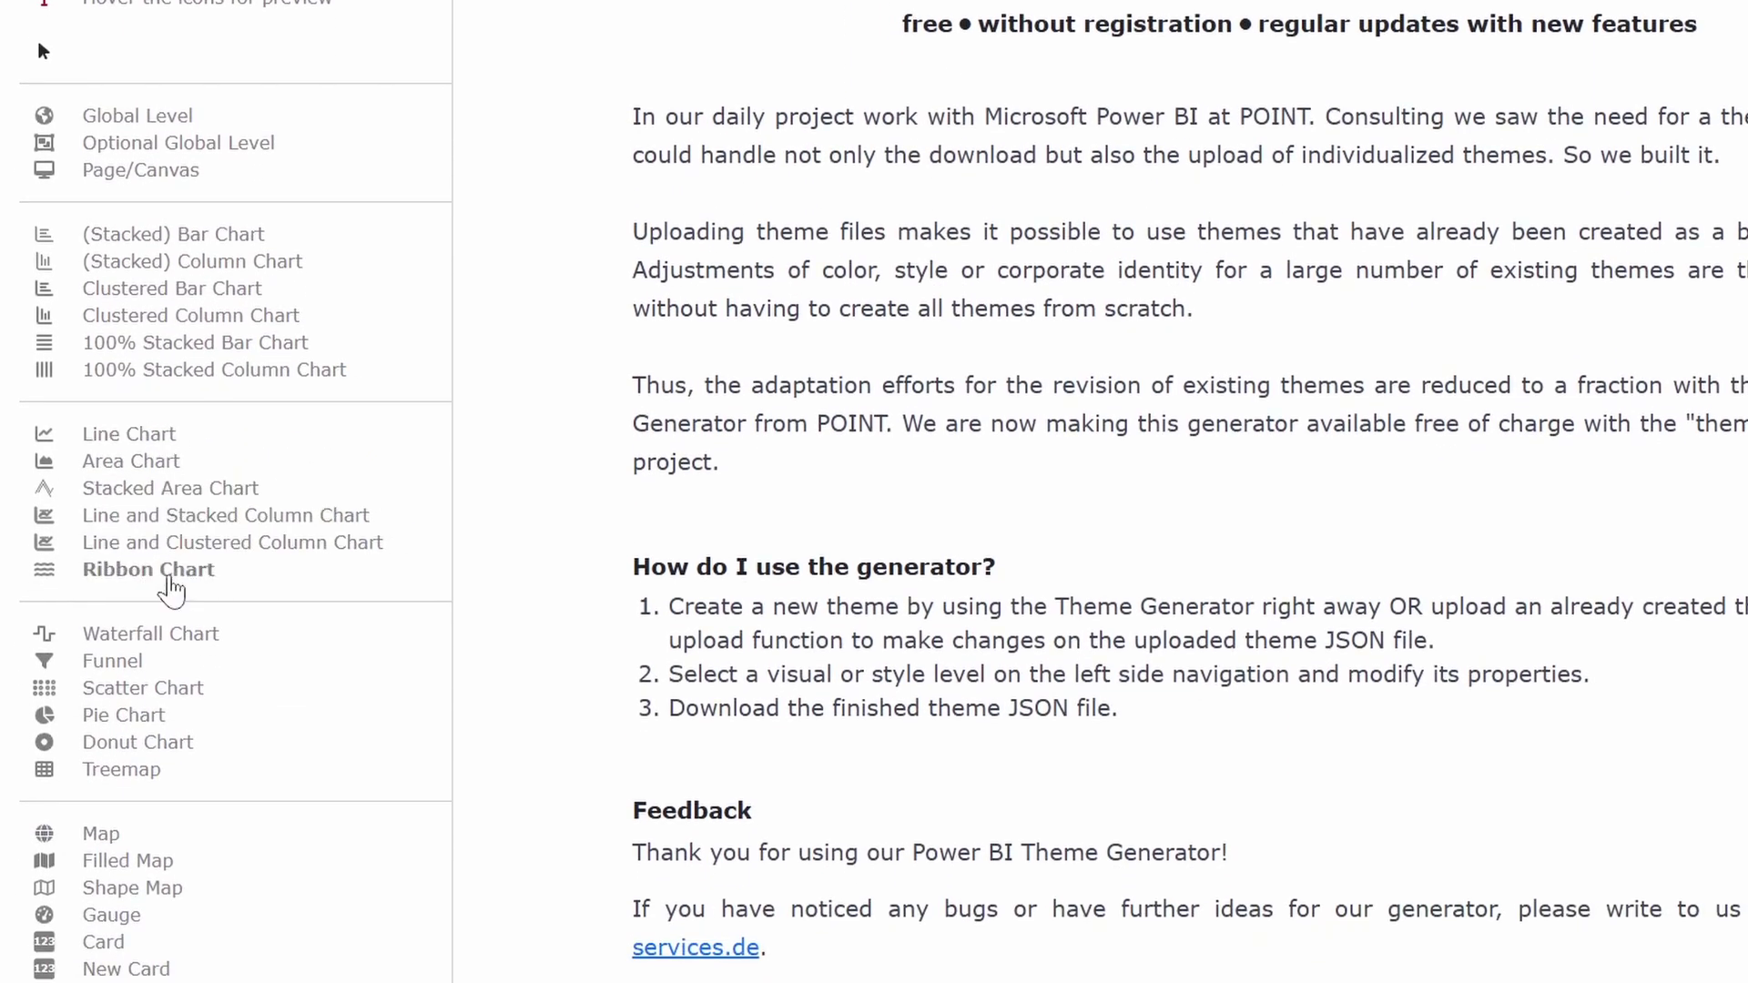
{"action": "scroll", "coordinate": [168, 592], "scroll_direction": "up", "scroll_amount": 3}
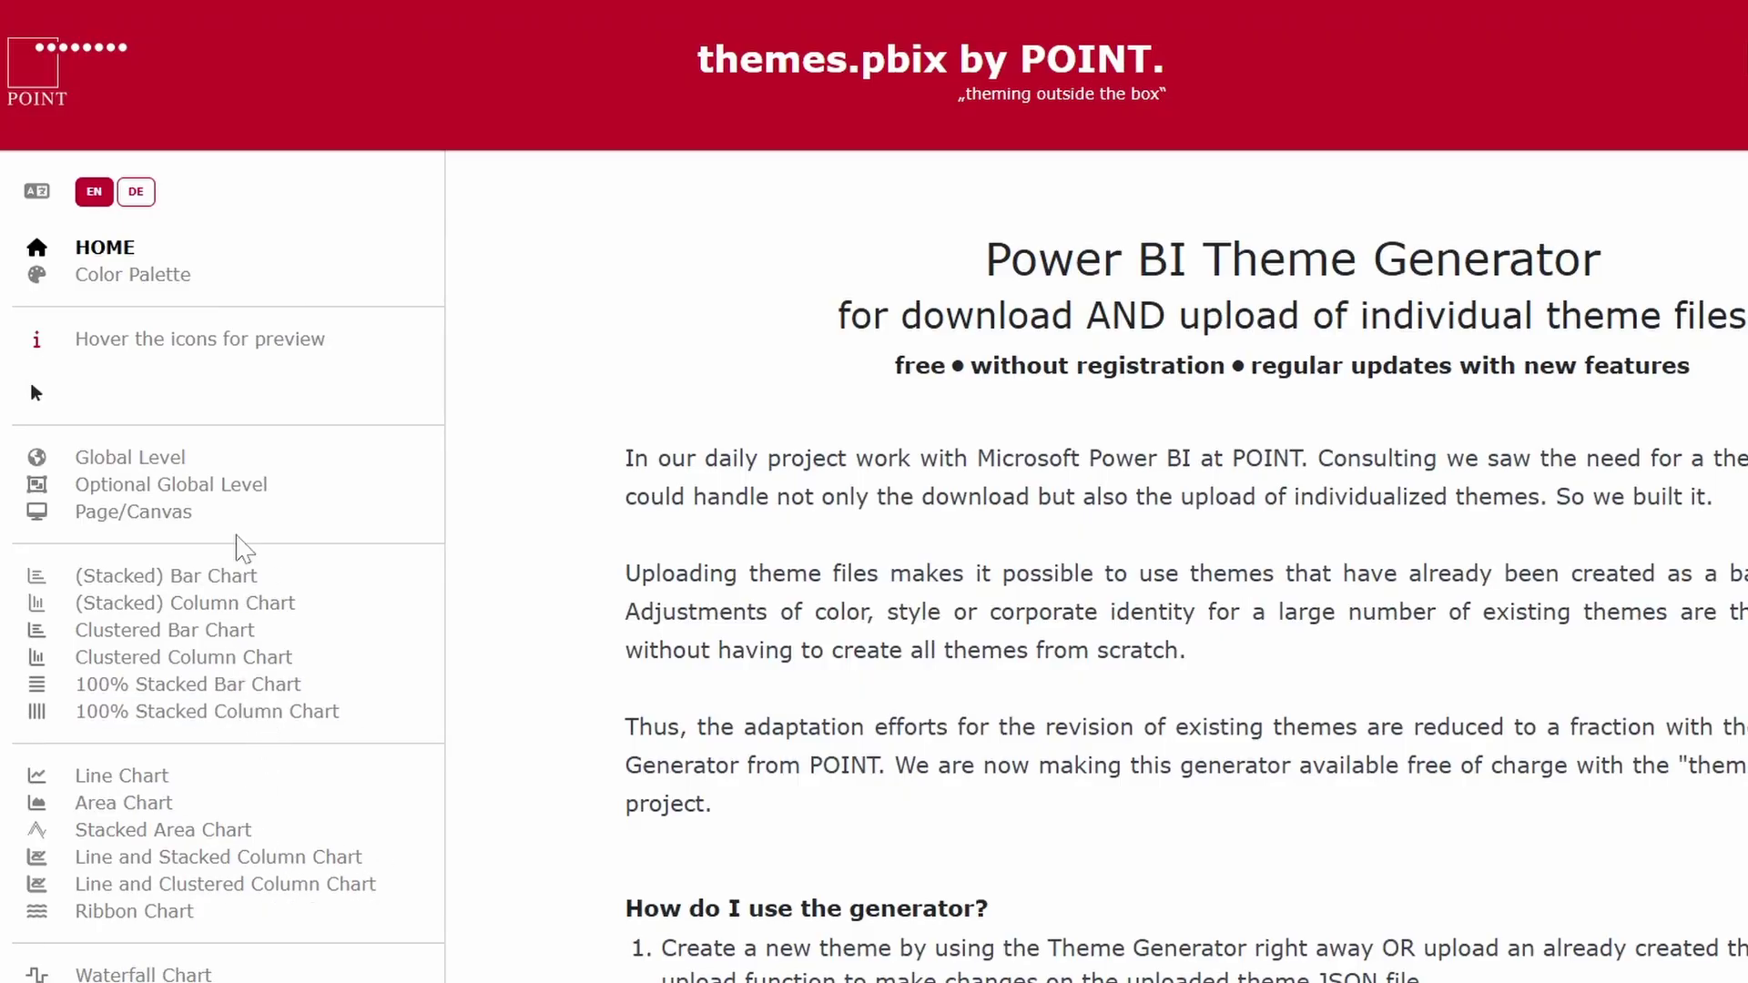
{"action": "left_click", "coordinate": [170, 278]}
{"action": "left_click", "coordinate": [552, 456]}
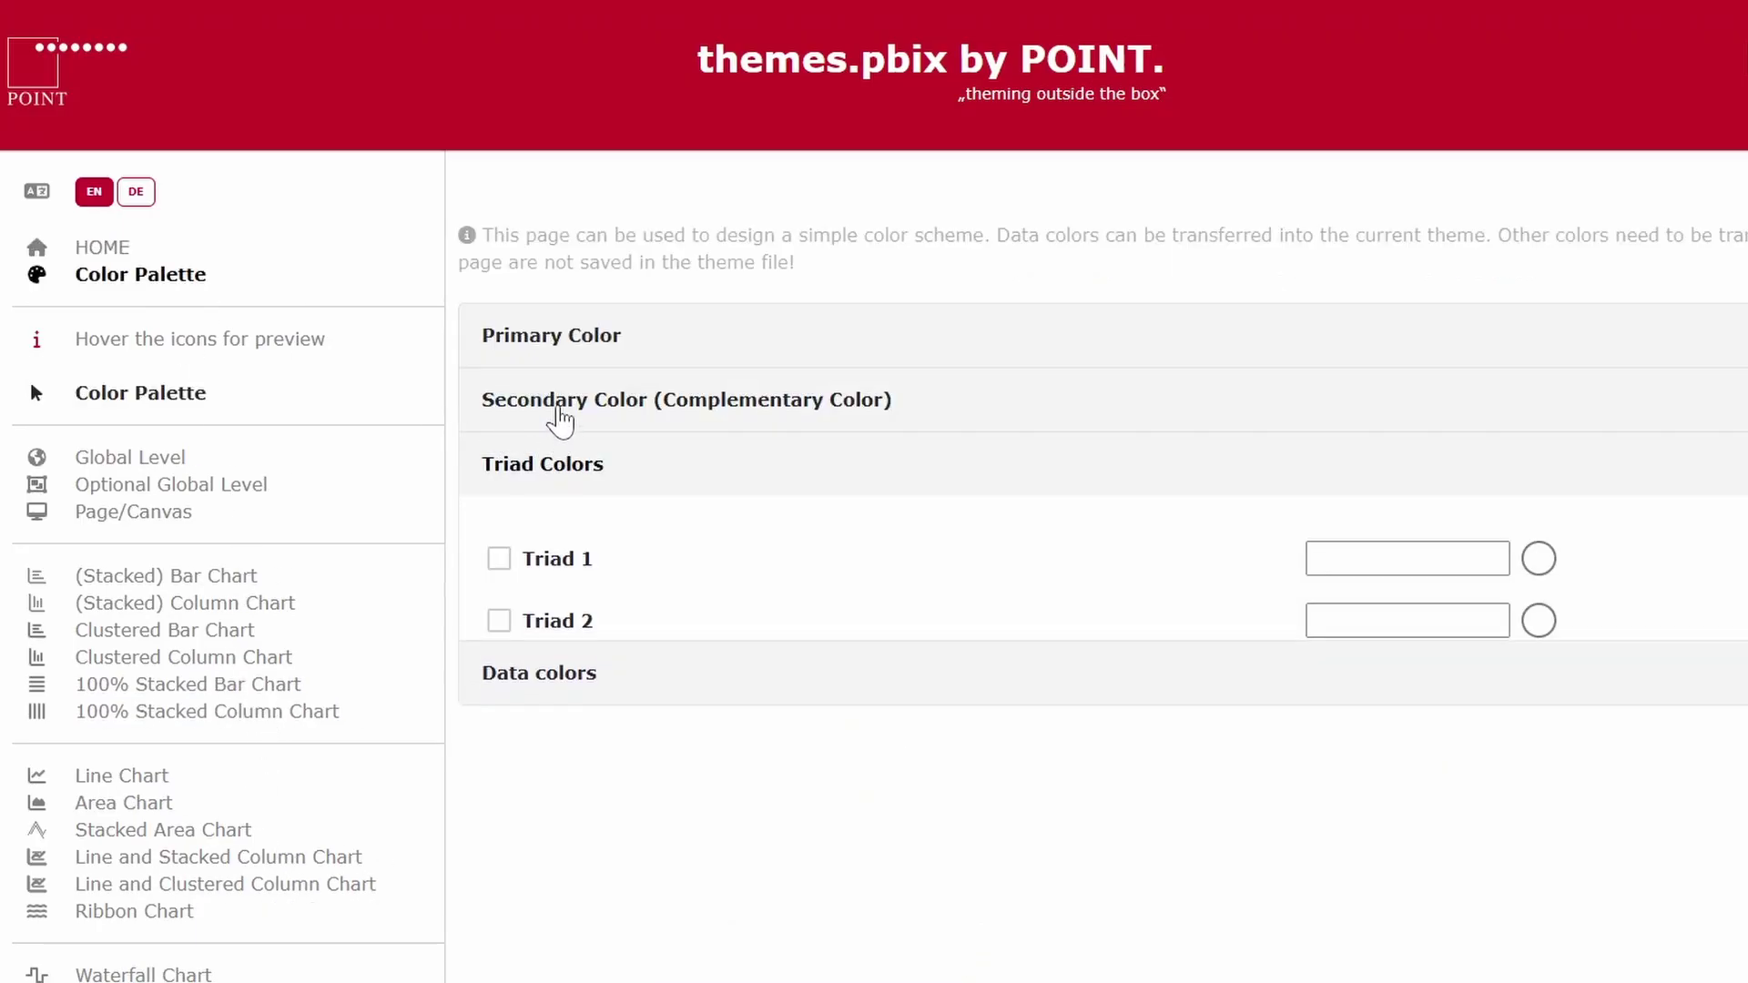
{"action": "left_click", "coordinate": [560, 414]}
{"action": "left_click", "coordinate": [165, 466]}
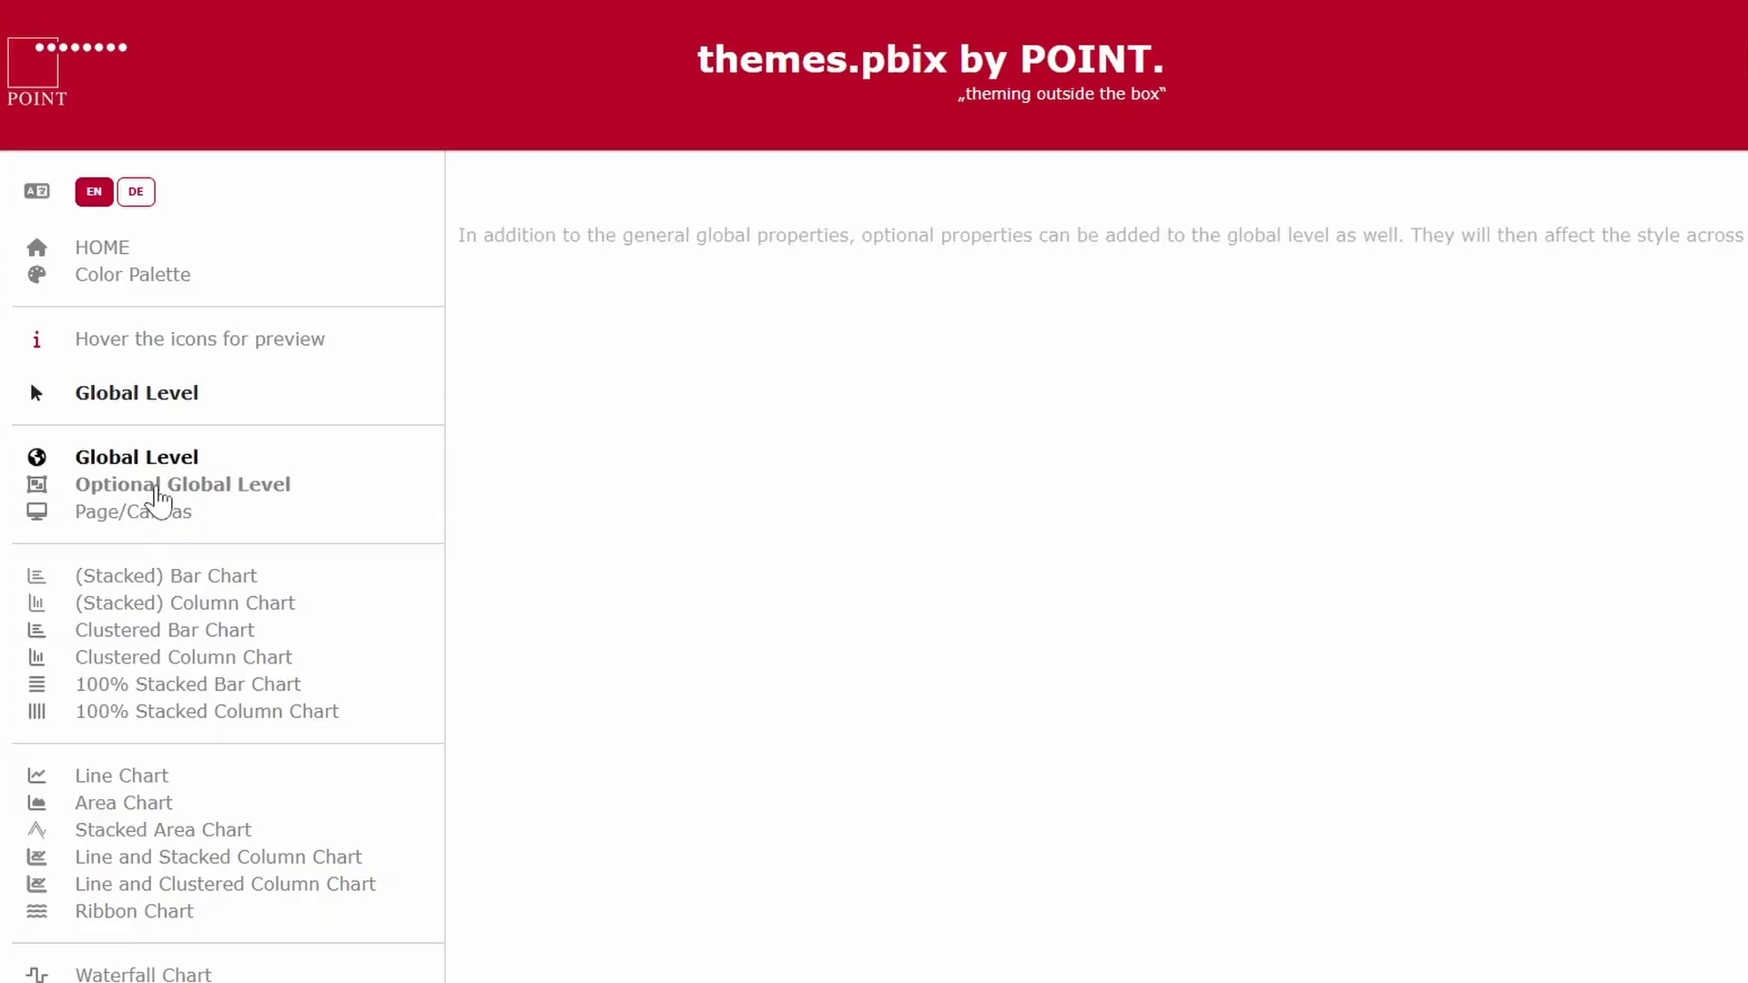
{"action": "left_click", "coordinate": [165, 515]}
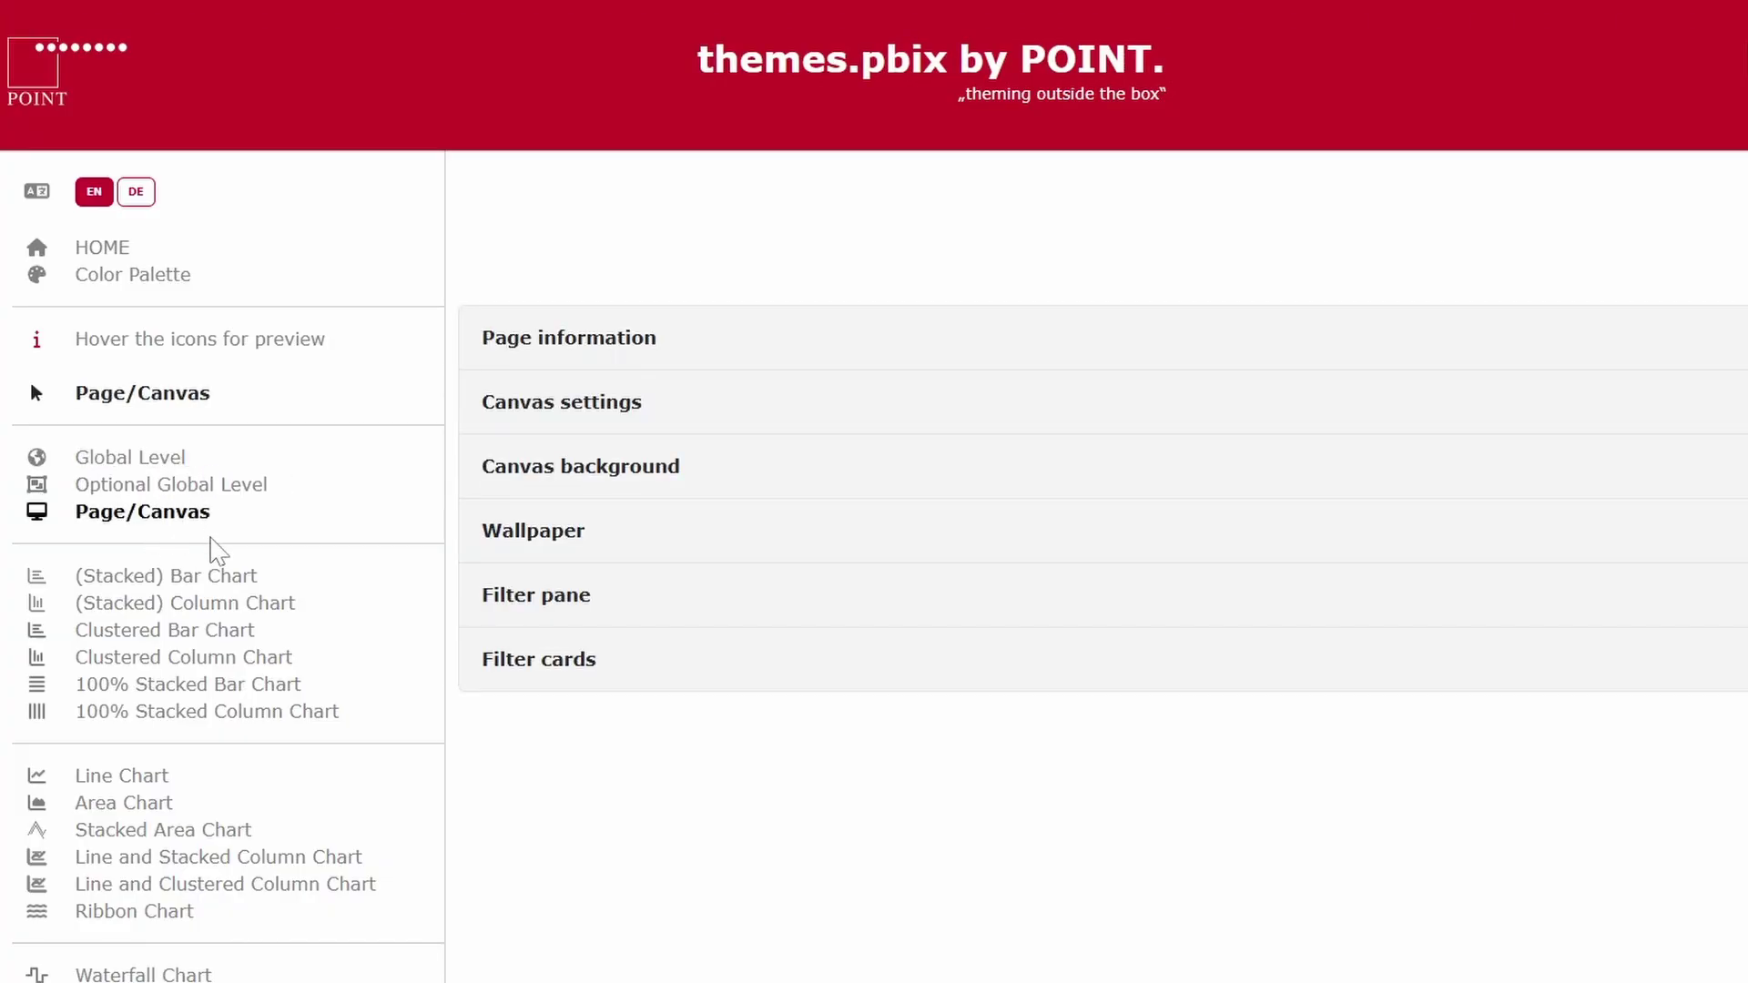
{"action": "scroll", "coordinate": [218, 553], "scroll_direction": "down", "scroll_amount": 2}
{"action": "scroll", "coordinate": [197, 501], "scroll_direction": "down", "scroll_amount": 1}
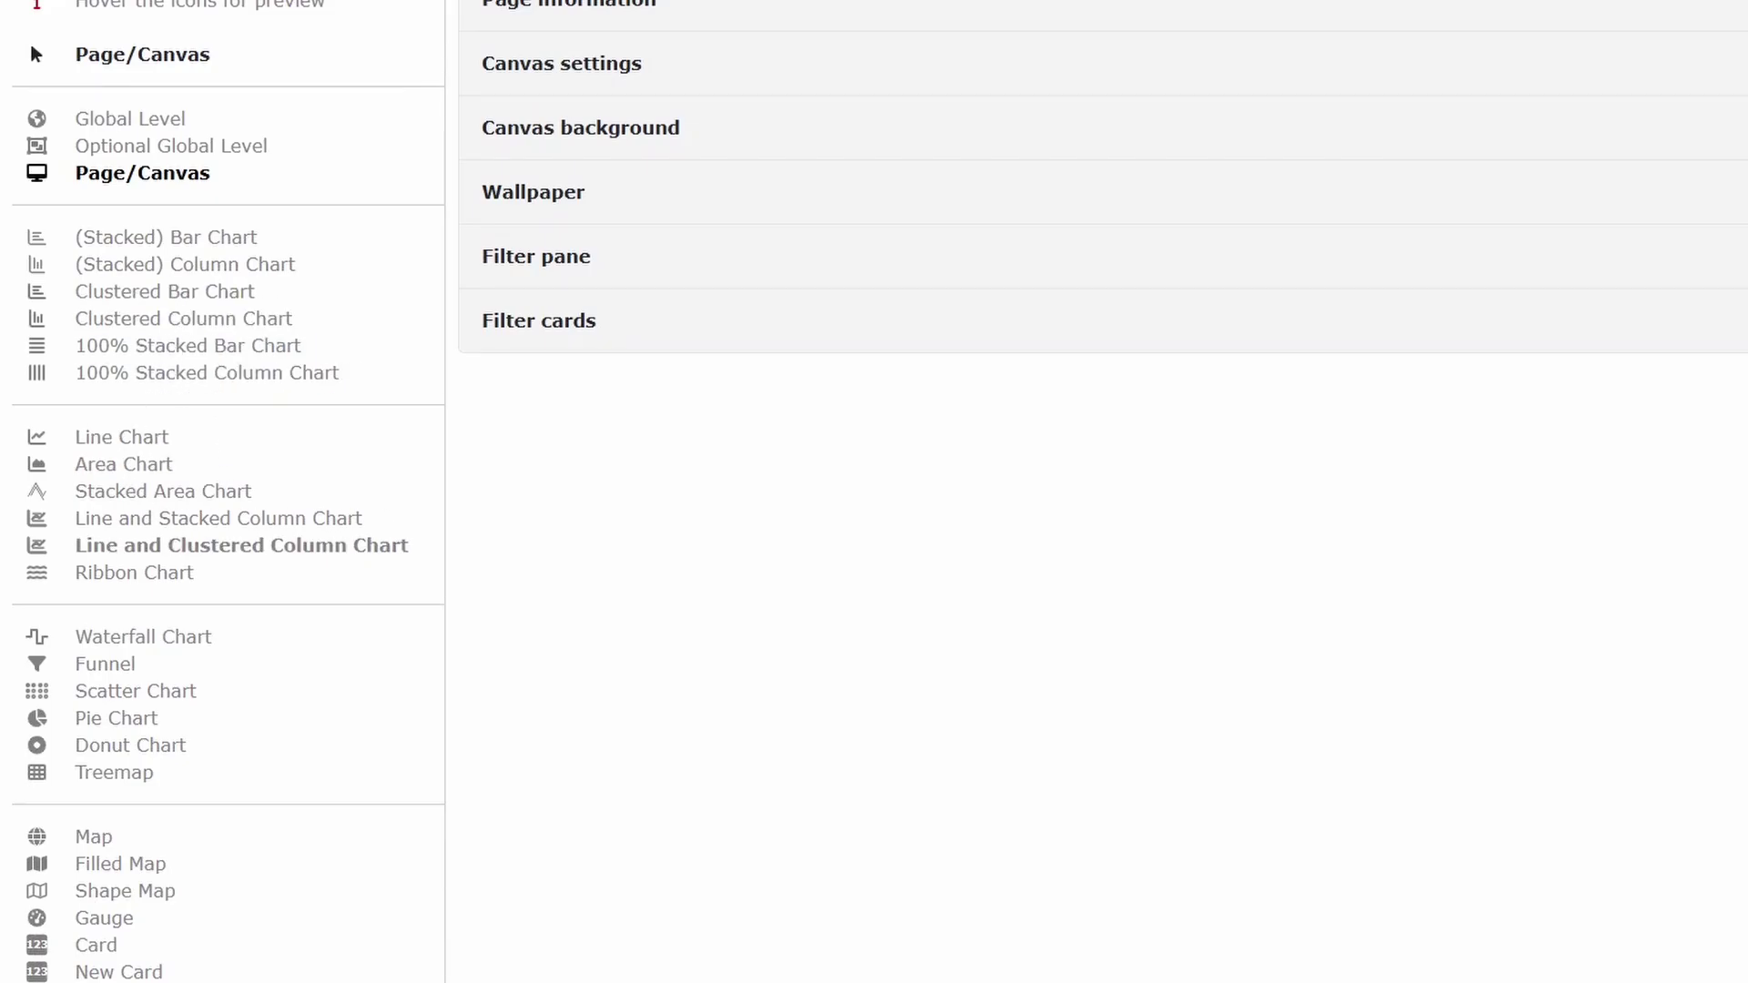
- In the Line Chart settings, hide the X Axis and include it in the theme
{"action": "left_click", "coordinate": [138, 446]}
{"action": "scroll", "coordinate": [608, 506], "scroll_direction": "up", "scroll_amount": 2}
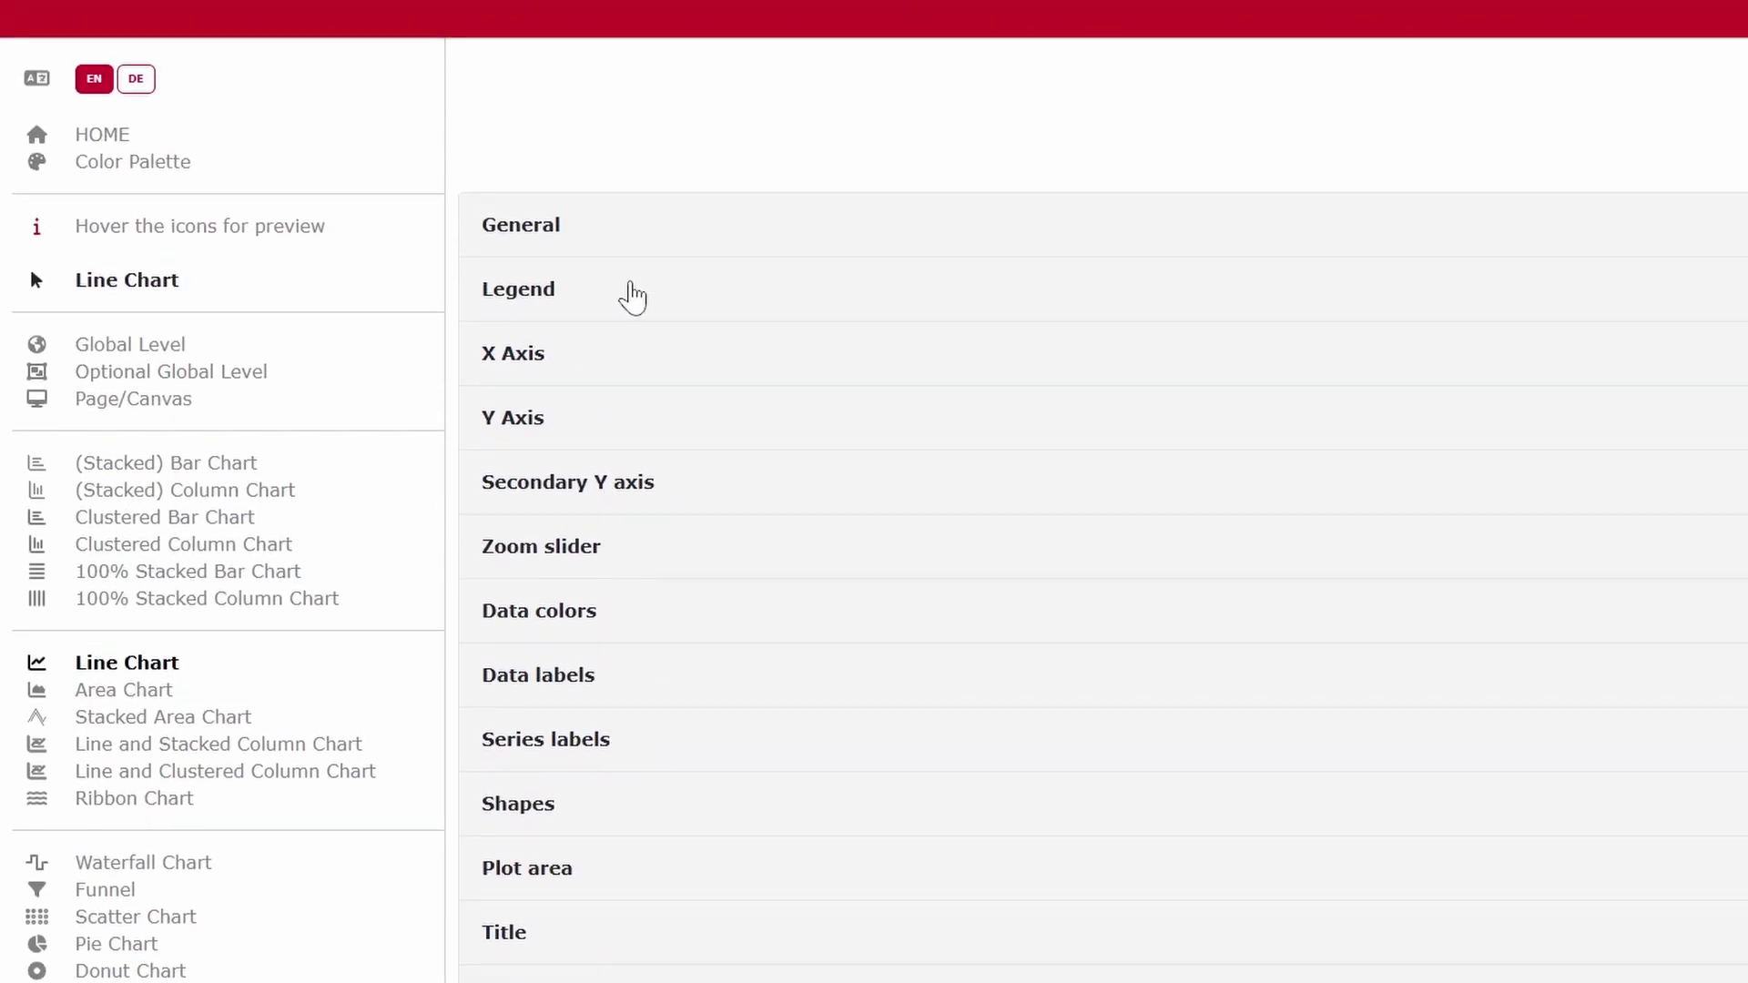
{"action": "left_click", "coordinate": [726, 253]}
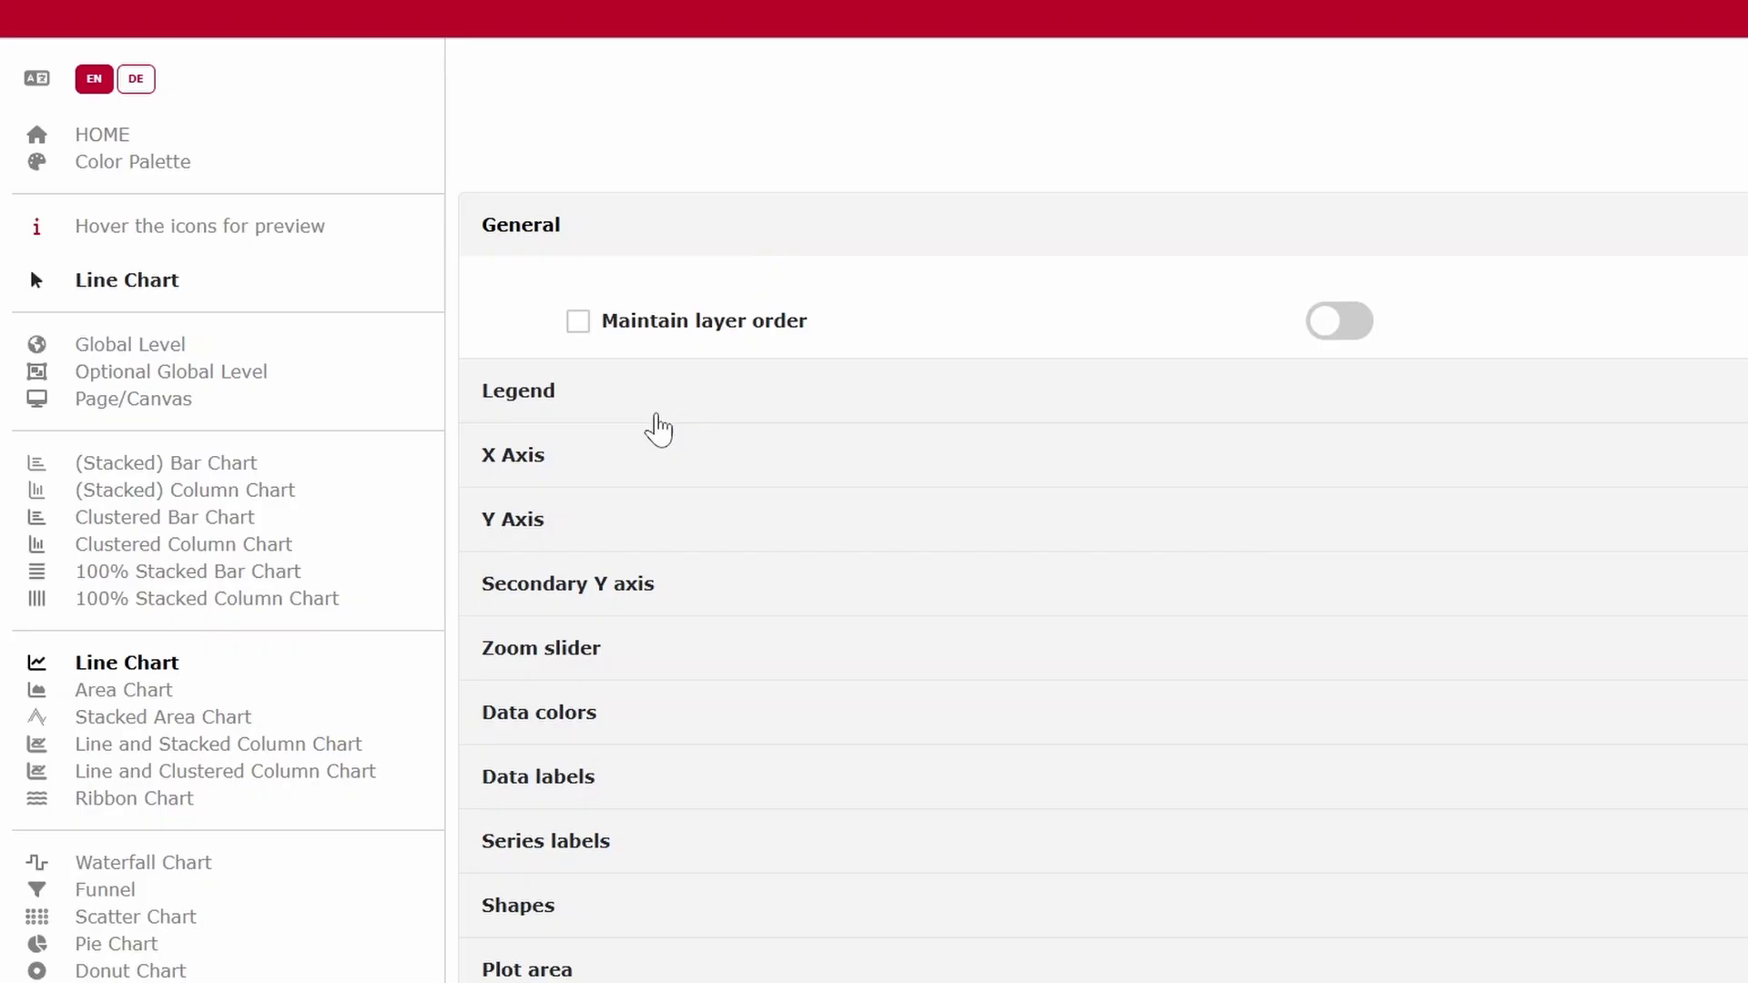
{"action": "left_click", "coordinate": [642, 453]}
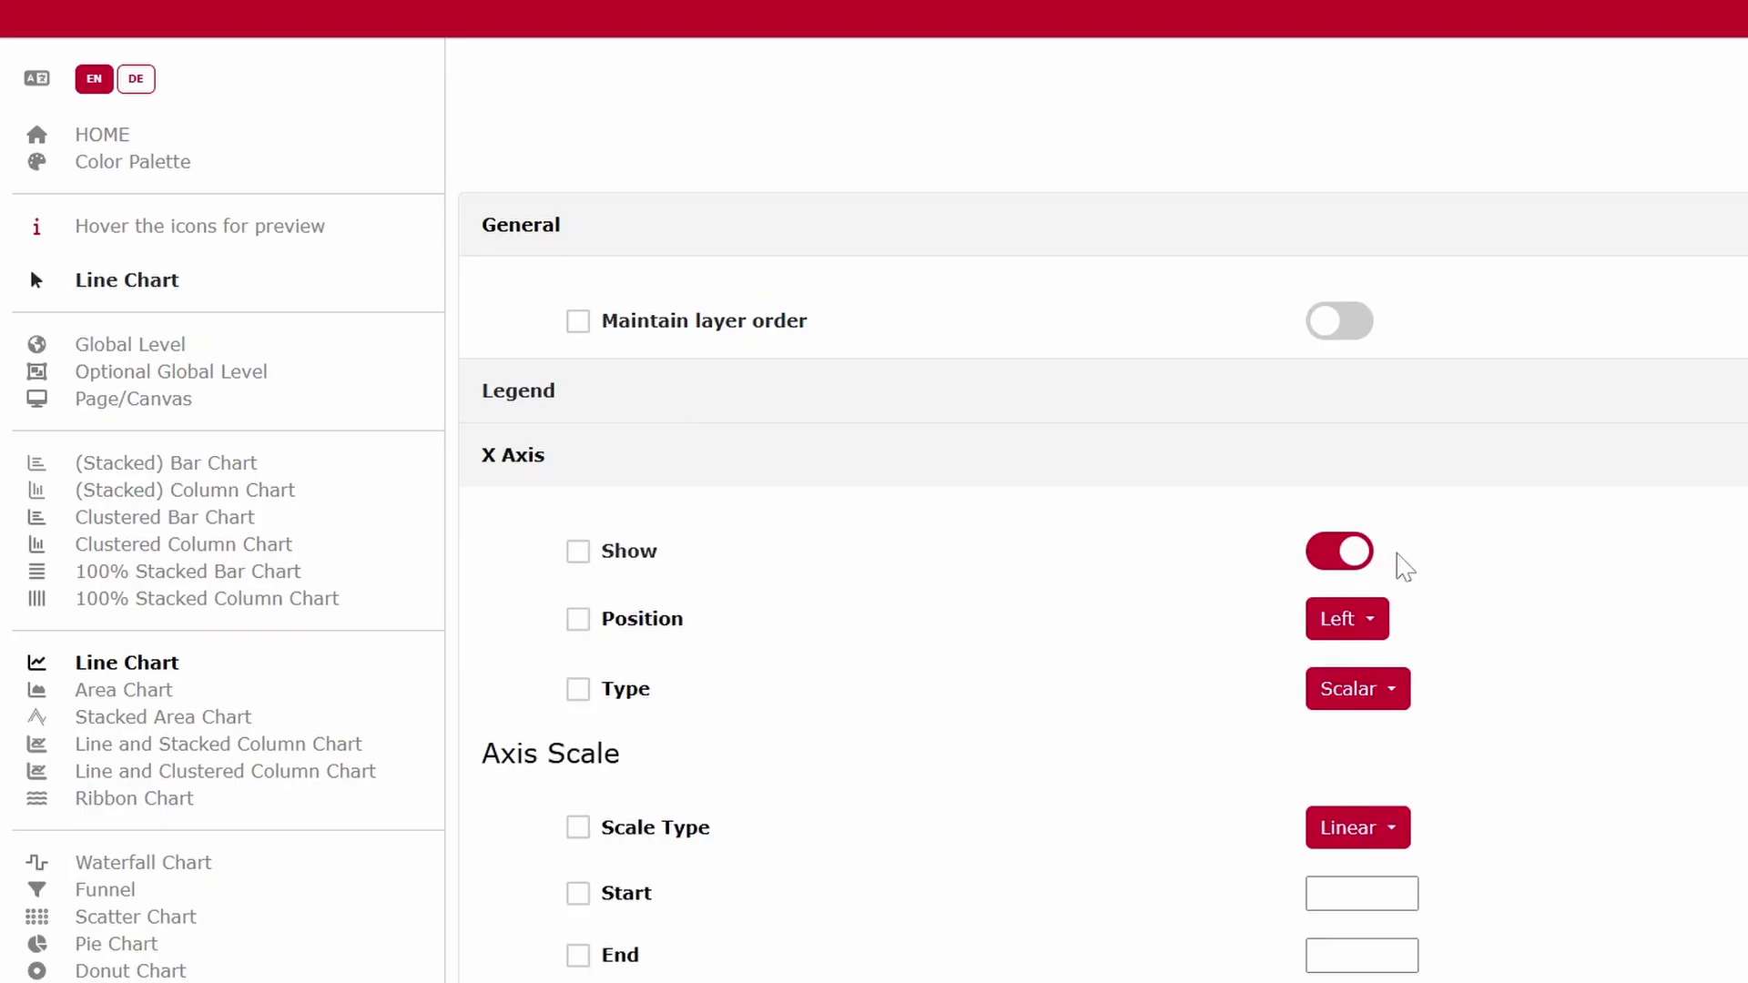
{"action": "scroll", "coordinate": [1548, 657], "scroll_direction": "down", "scroll_amount": 2}
{"action": "scroll", "coordinate": [1548, 658], "scroll_direction": "up", "scroll_amount": 2}
{"action": "left_click", "coordinate": [1349, 555]}
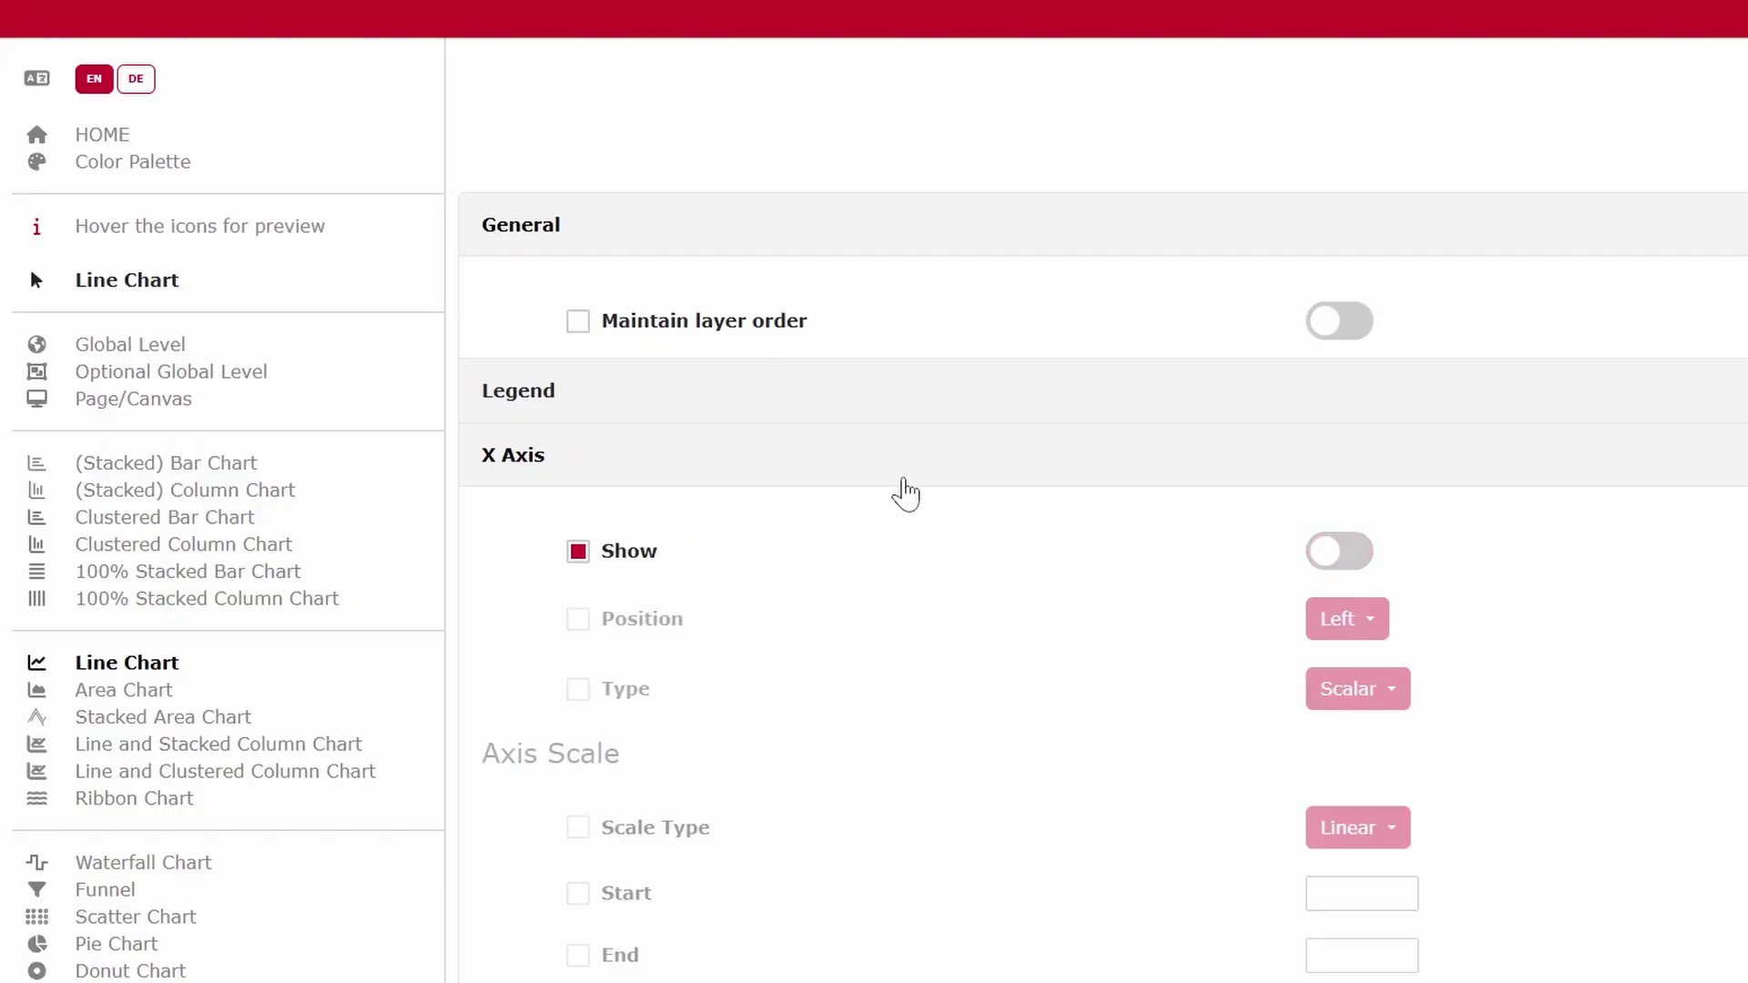
- Collapse X Axis, then hide the line chart Y Axis and include it in the theme
{"action": "left_click", "coordinate": [897, 462]}
{"action": "left_click", "coordinate": [845, 524]}
{"action": "left_click", "coordinate": [1331, 623]}
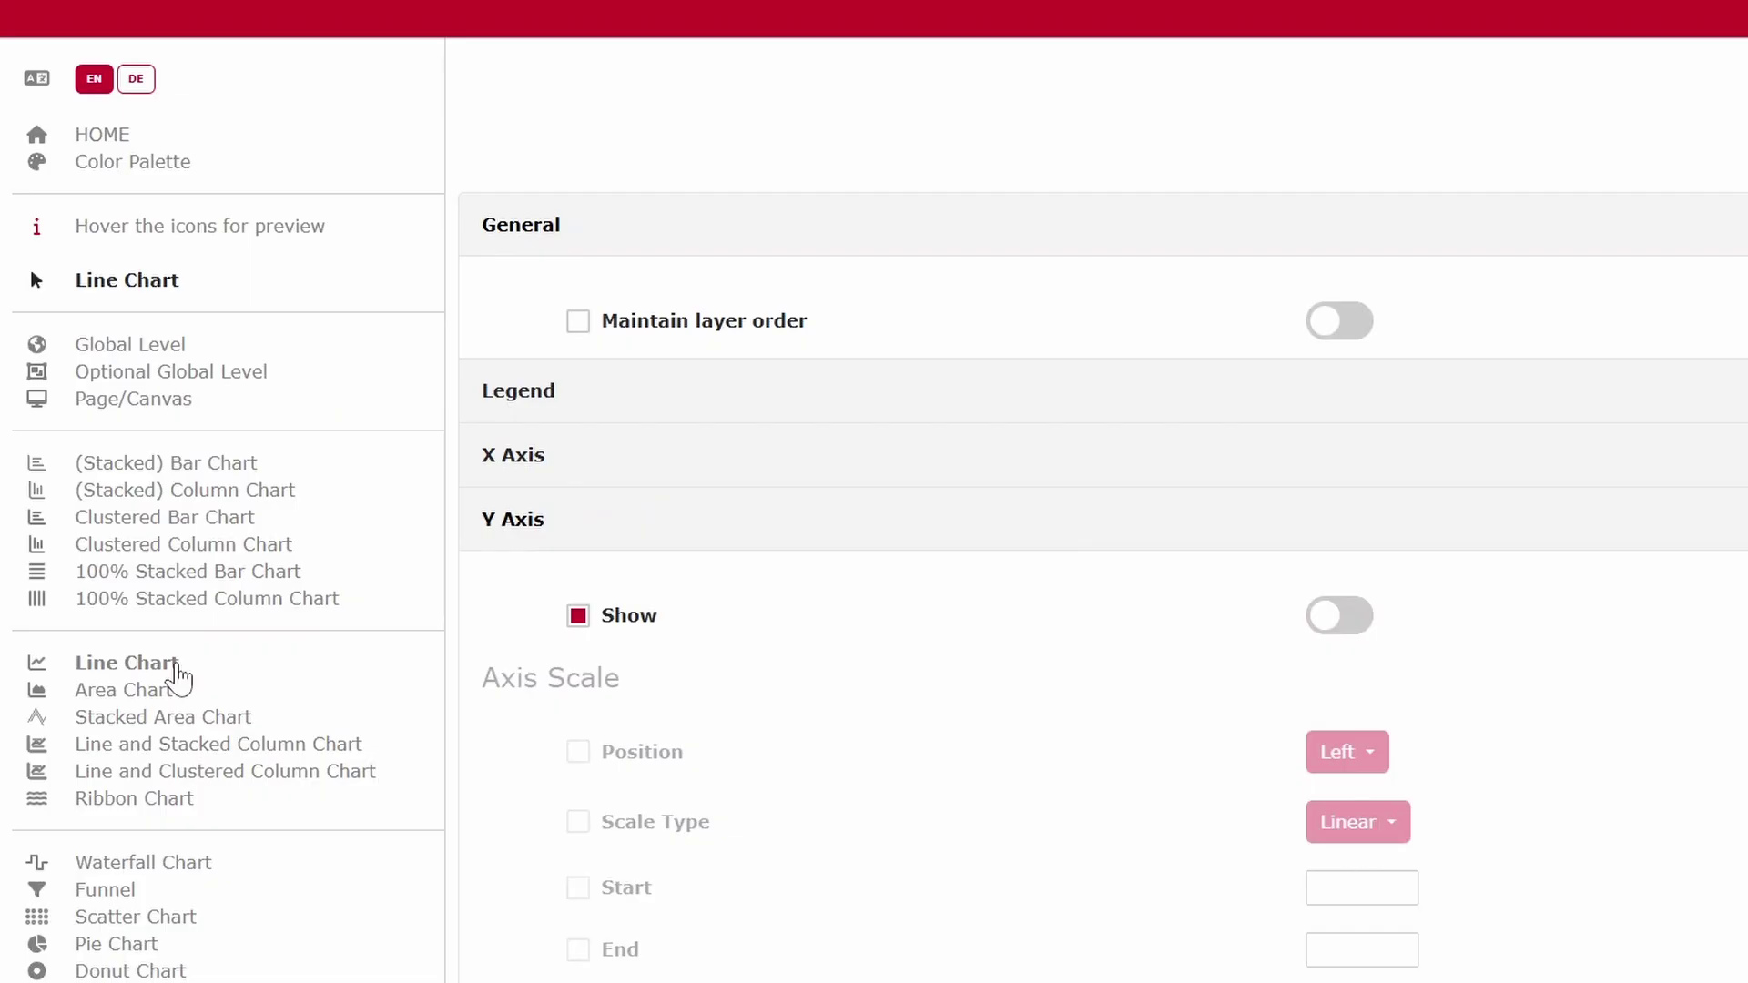
{"action": "mouse_move", "coordinate": [41, 674]}
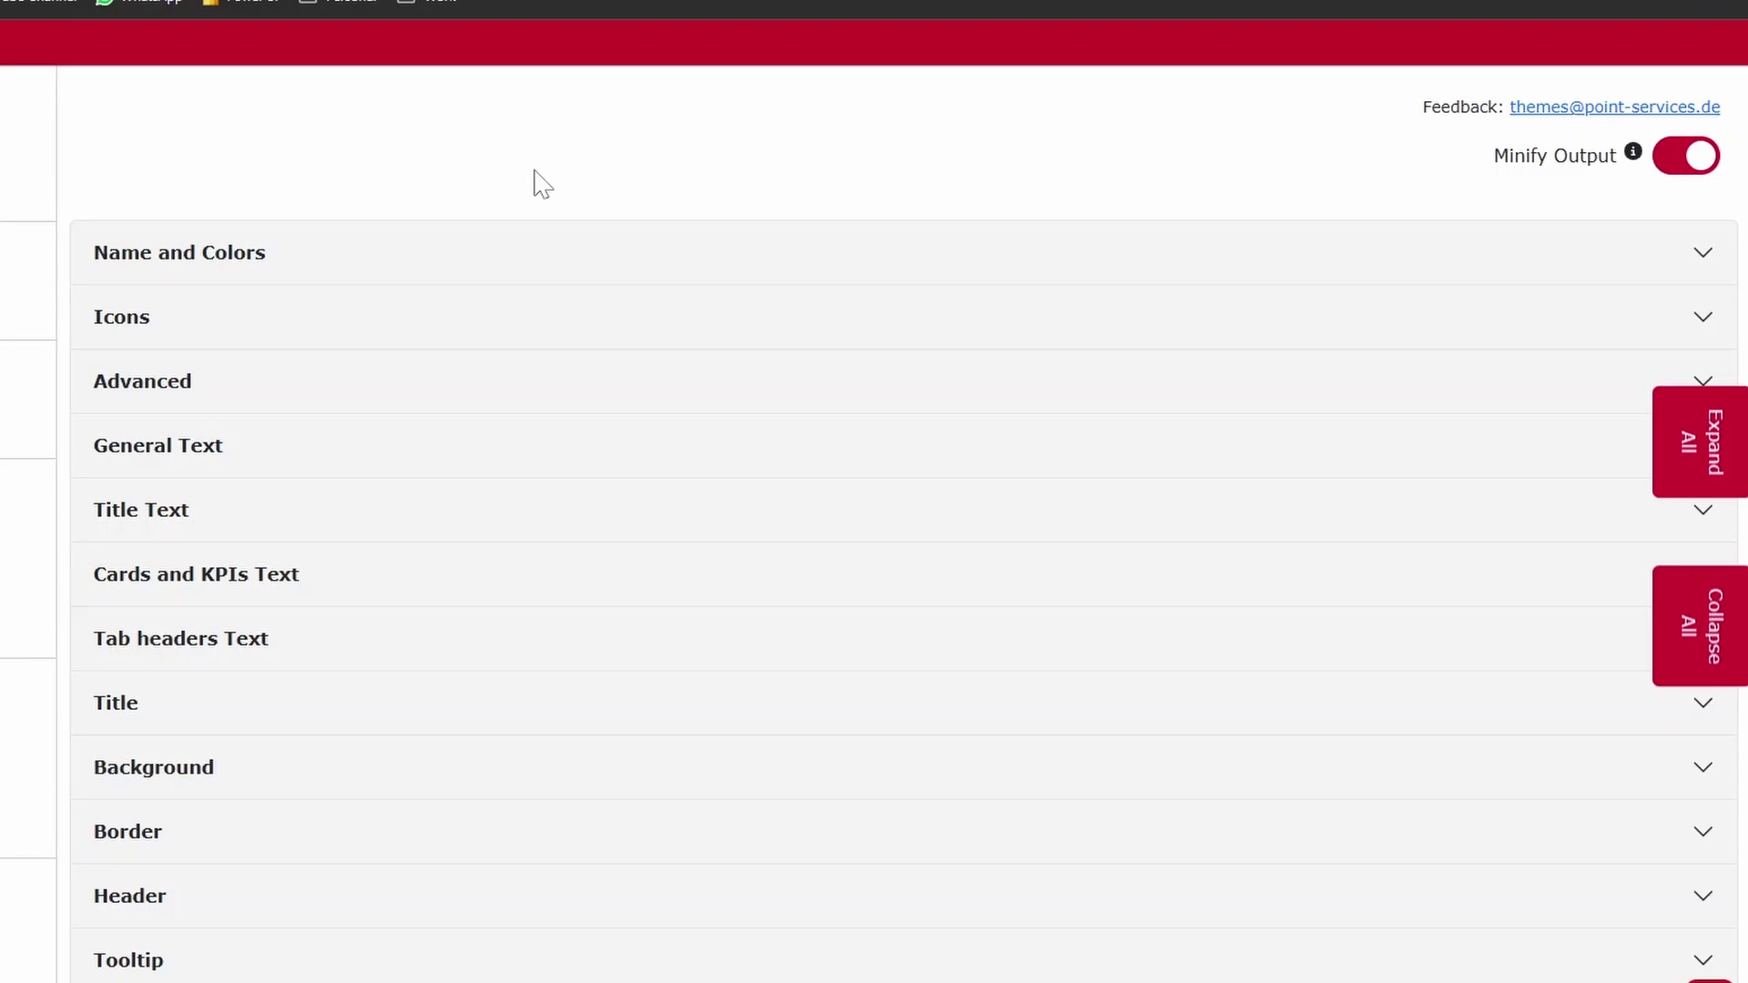
- Scroll down to the Changelogs and read the Version 1.4.0 entry dated 31/07/2024
{"action": "scroll", "coordinate": [417, 339], "scroll_direction": "down", "scroll_amount": 10}
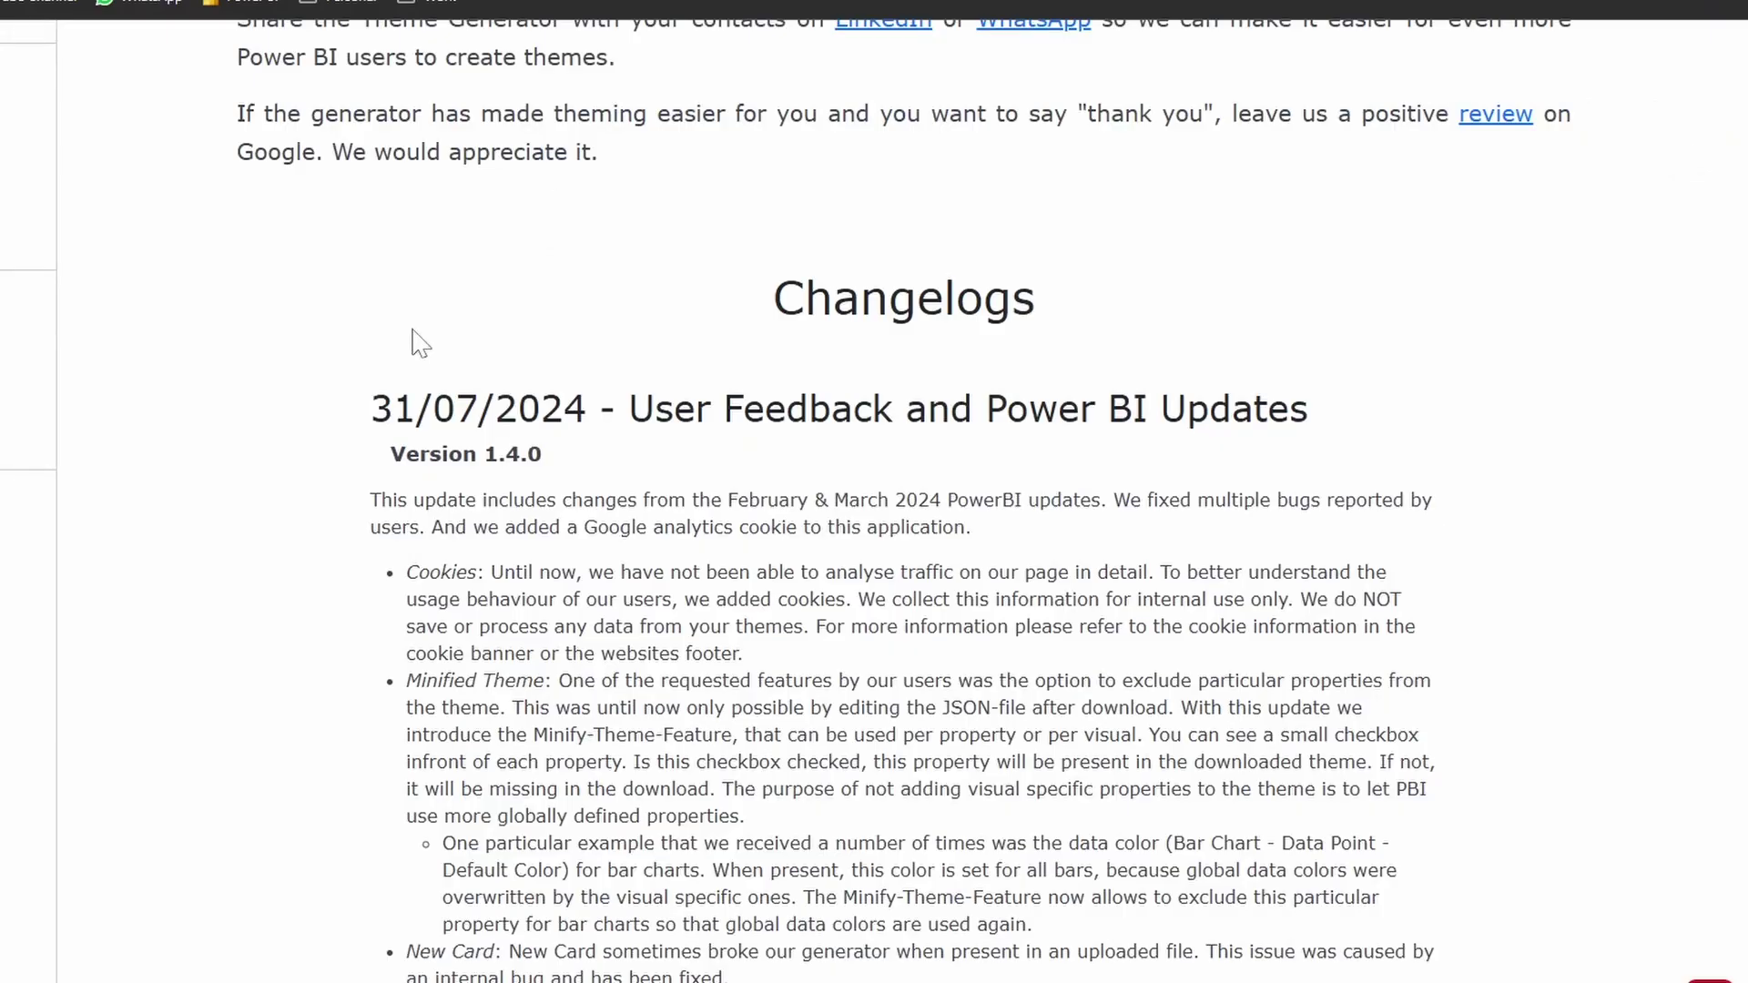